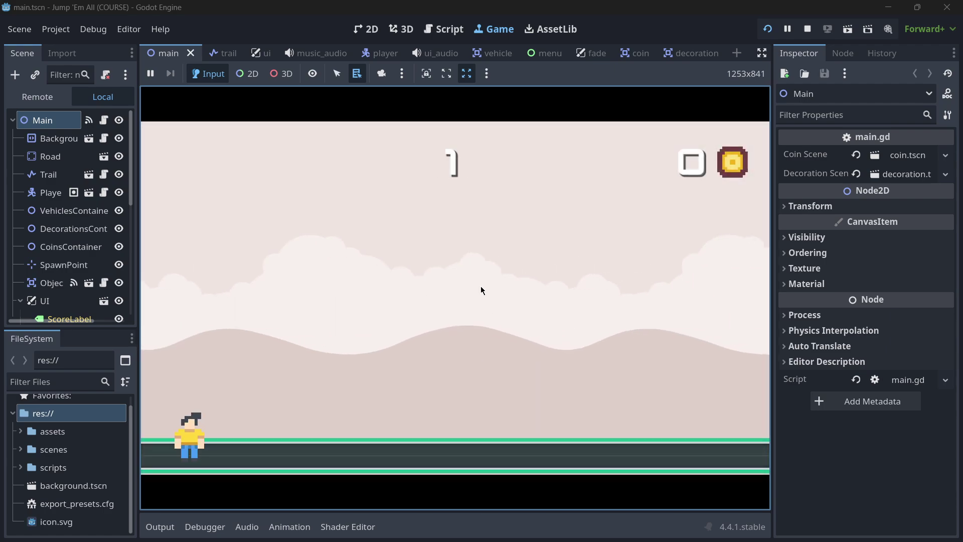
# Step: Jump over the oncoming cars, taxis and tractor while the background scrolls, reaching score 29 with 5 coins
pyautogui.press('space')
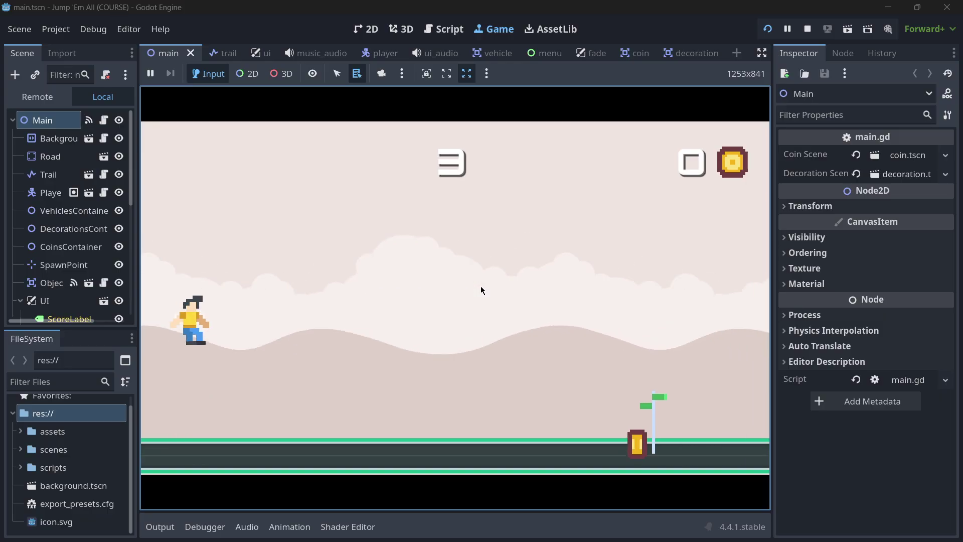
pyautogui.press('space')
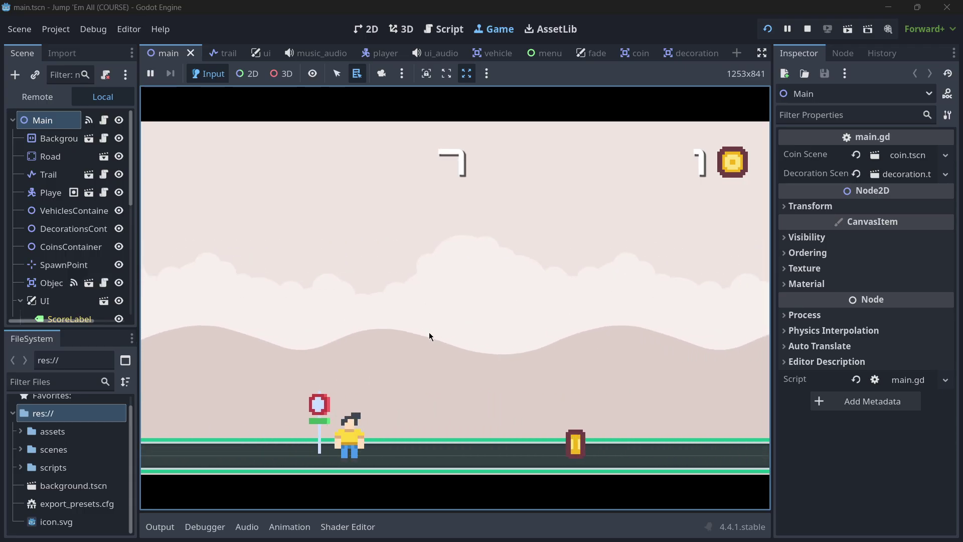
pyautogui.press('space')
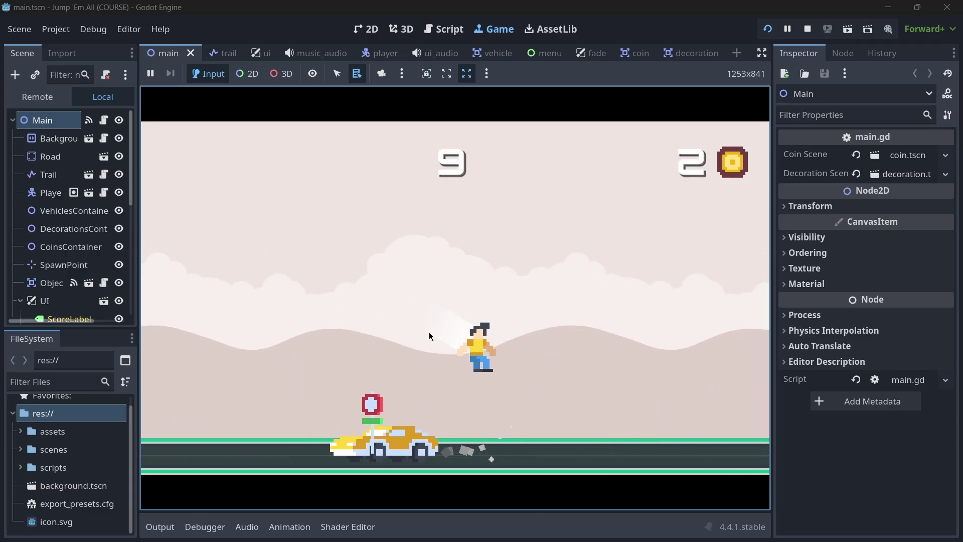
pyautogui.press('space')
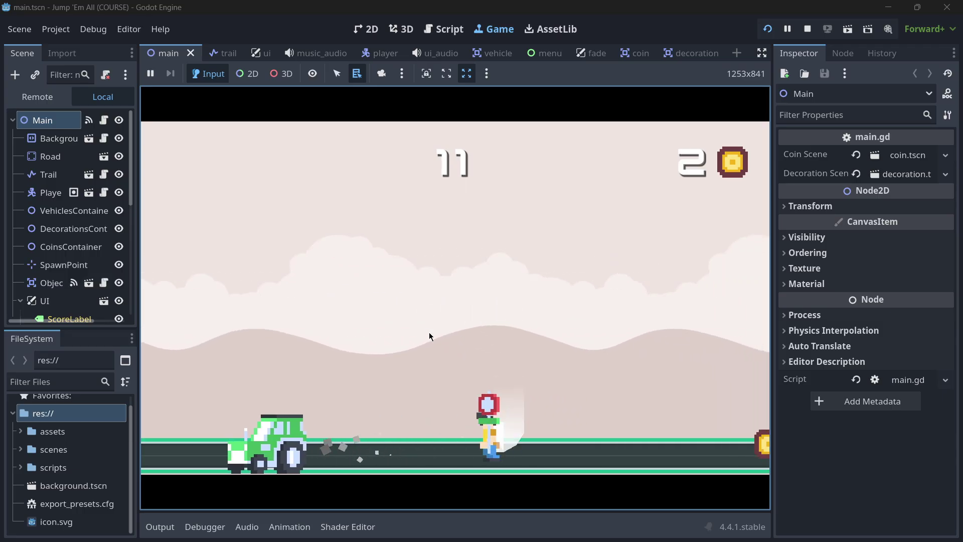
pyautogui.press('space')
pyautogui.press('space')
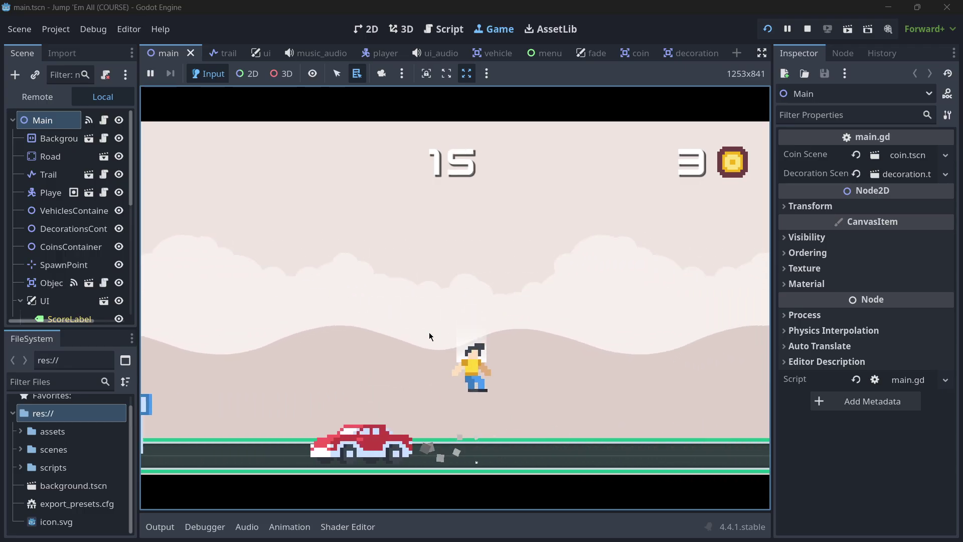
pyautogui.press('space')
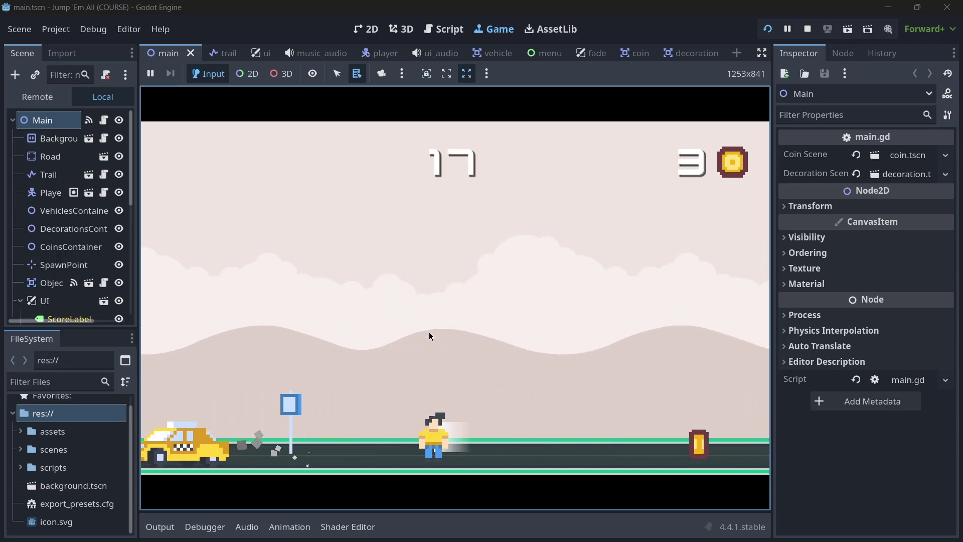
pyautogui.press('space')
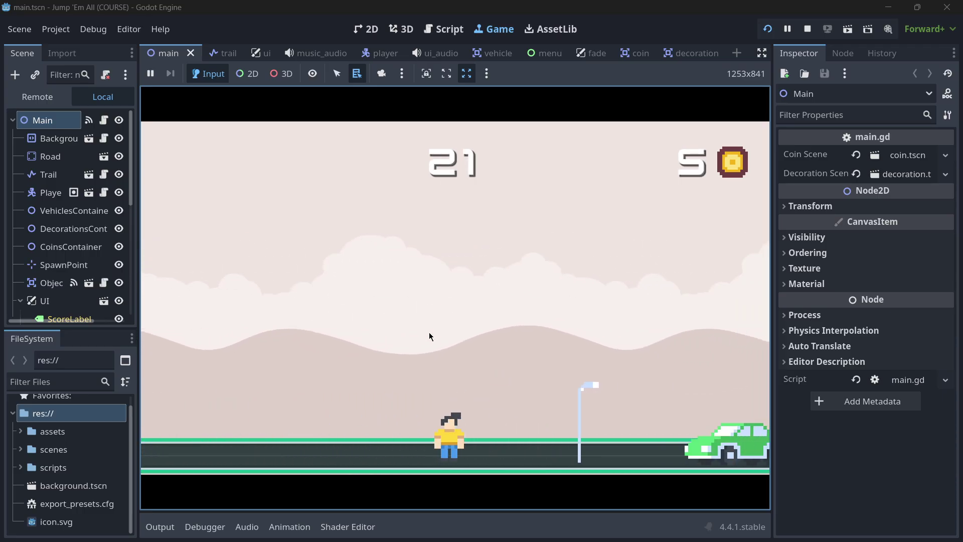
pyautogui.press('space')
pyautogui.press('space')
pyautogui.press('space')
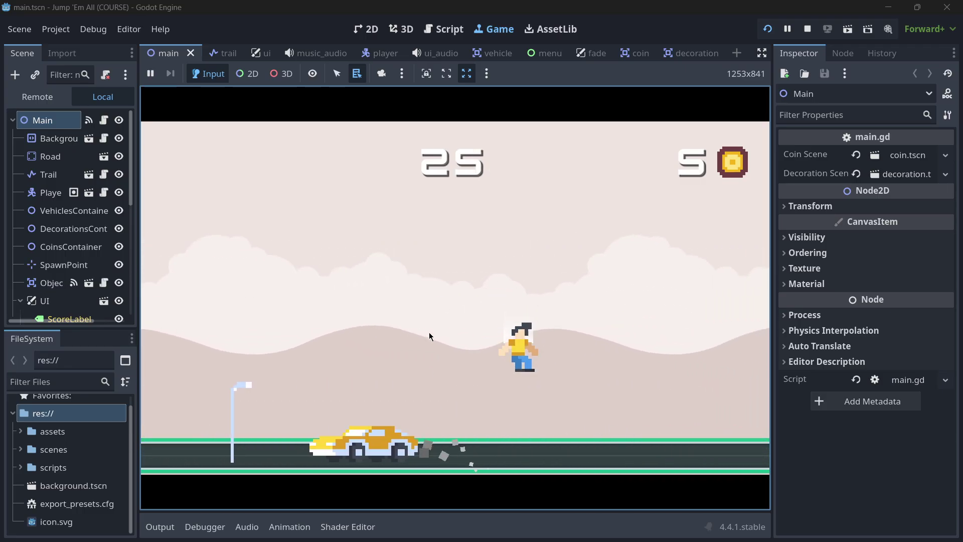
pyautogui.press('space')
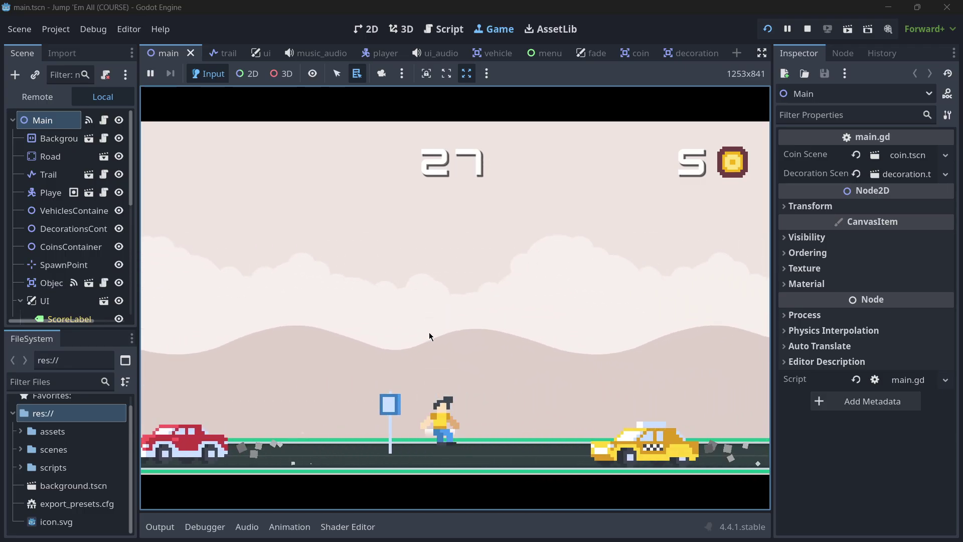
pyautogui.press('space')
pyautogui.press('space')
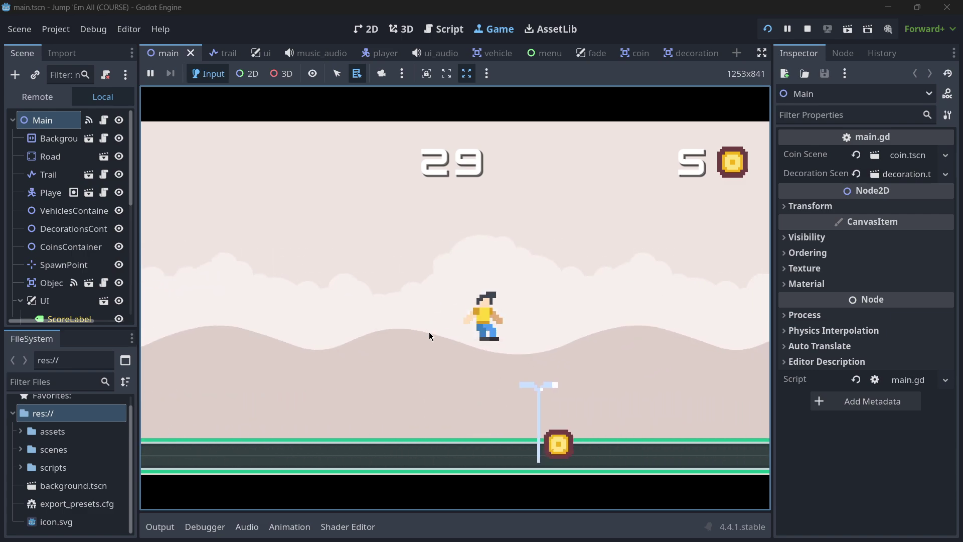
# Step: Stop the game with F8, recentre the main scene, and open background.tscn from the Background node
pyautogui.press('F8')
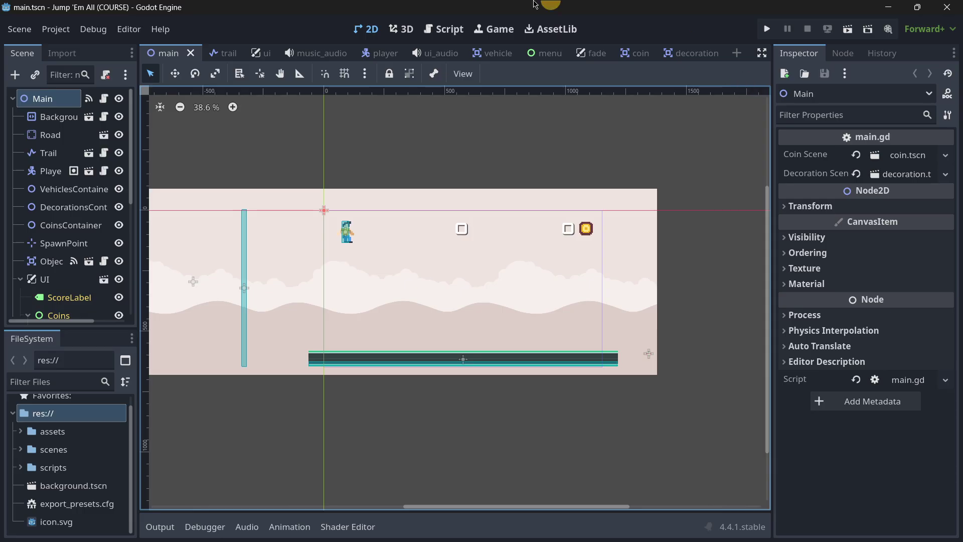
pyautogui.scroll(-4, 269, 247)
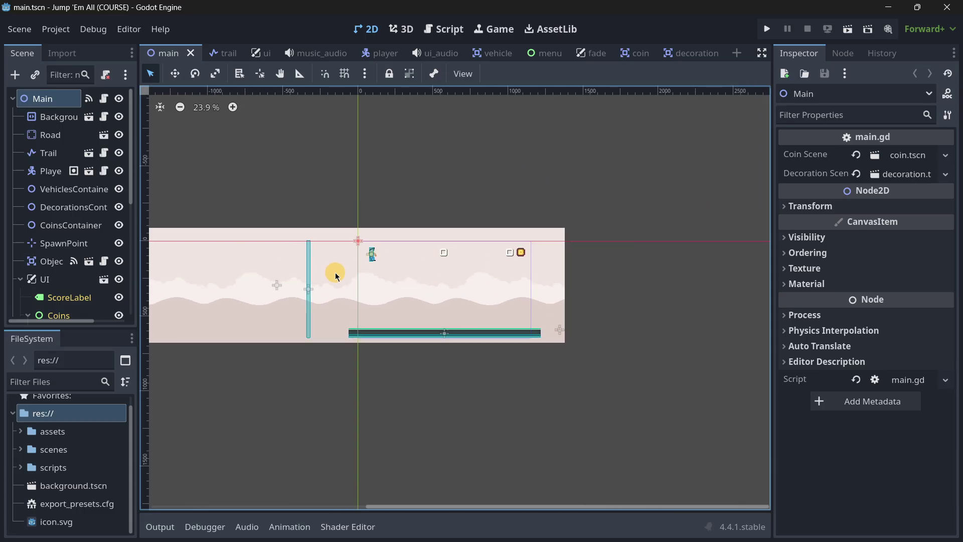
pyautogui.moveTo(338, 282); pyautogui.dragTo(356, 294, button='middle')
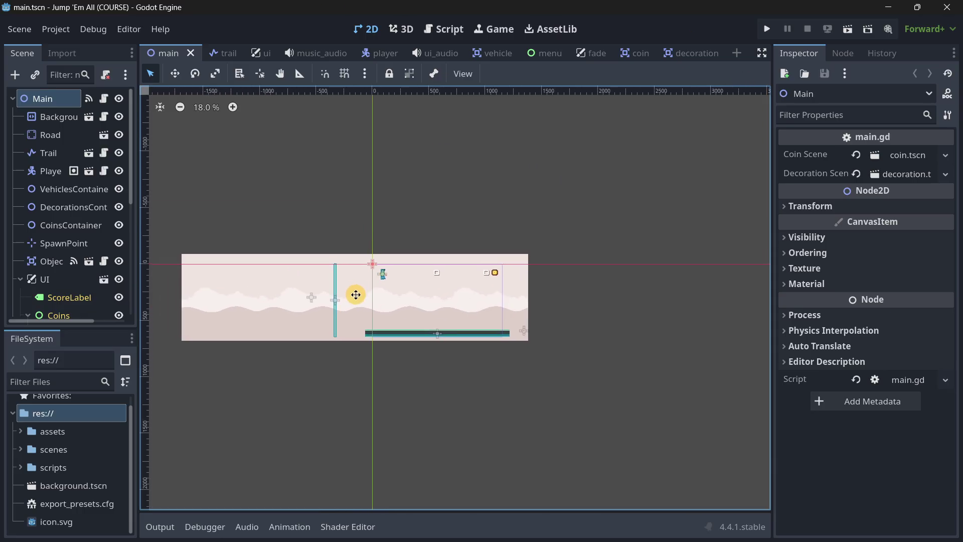
pyautogui.click(89, 116)
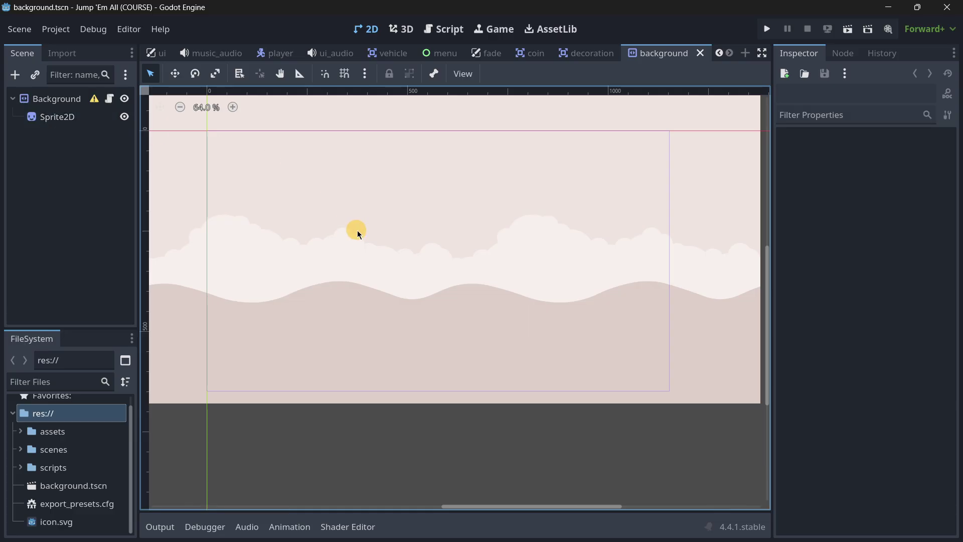
pyautogui.scroll(-4, 352, 271)
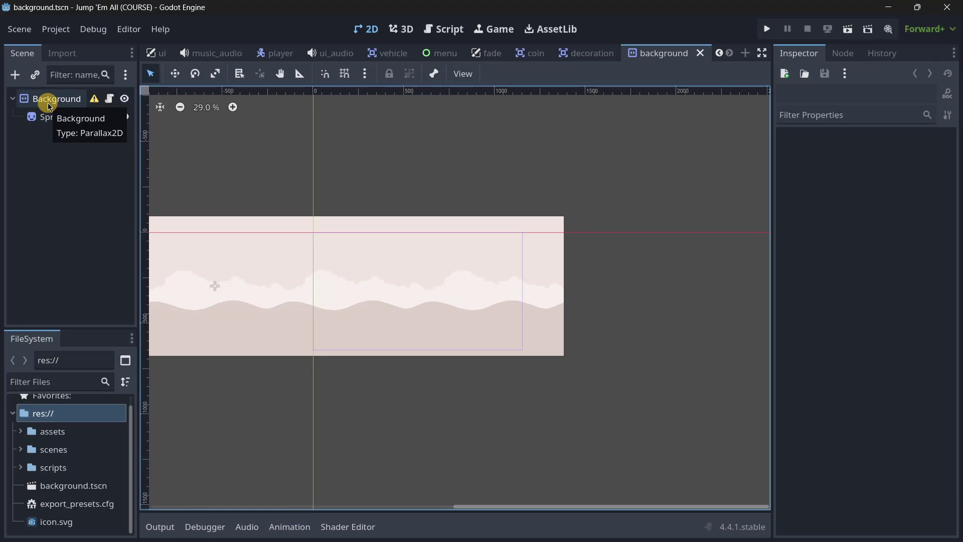
pyautogui.click(123, 107)
pyautogui.hotkey('ctrl', 'a')
pyautogui.write('par')
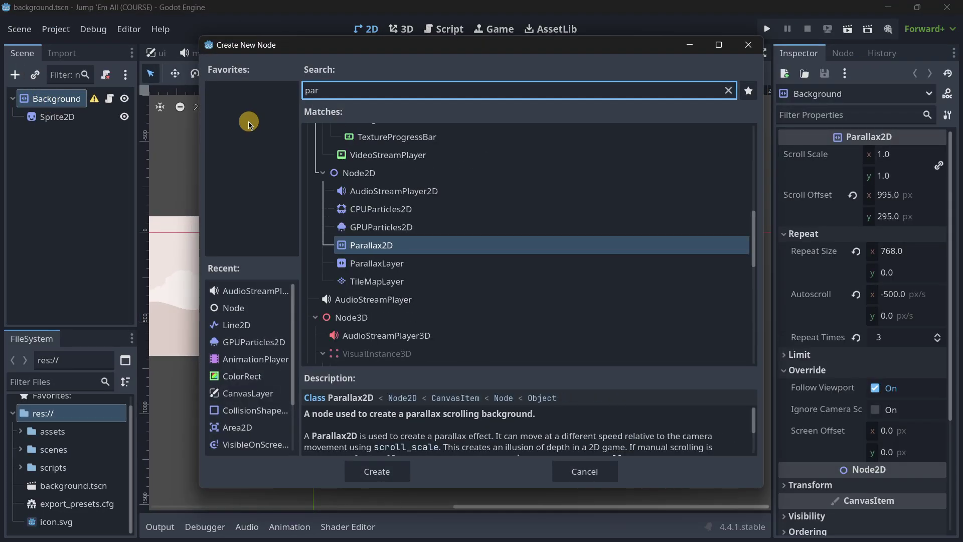
pyautogui.write('alla')
pyautogui.press('Down')
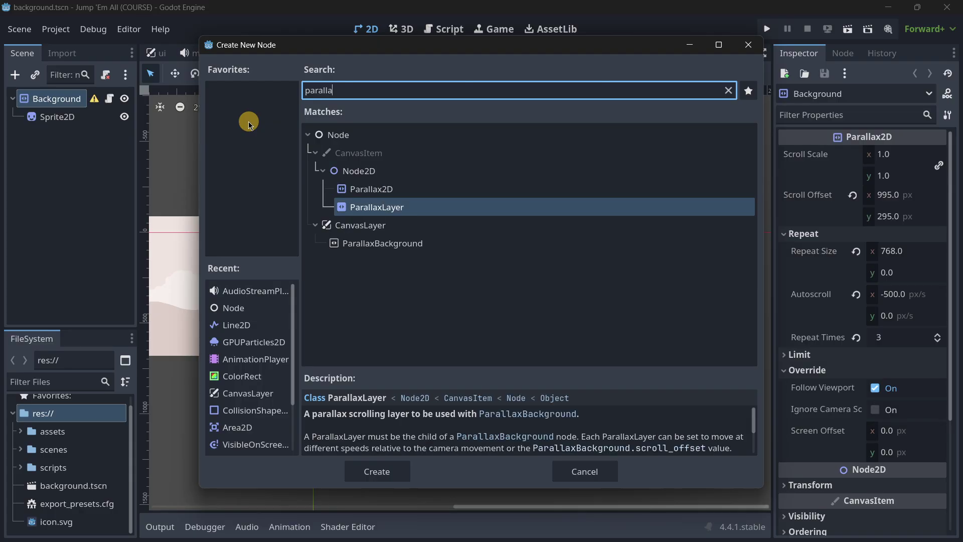
pyautogui.press('Down')
pyautogui.press('Down')
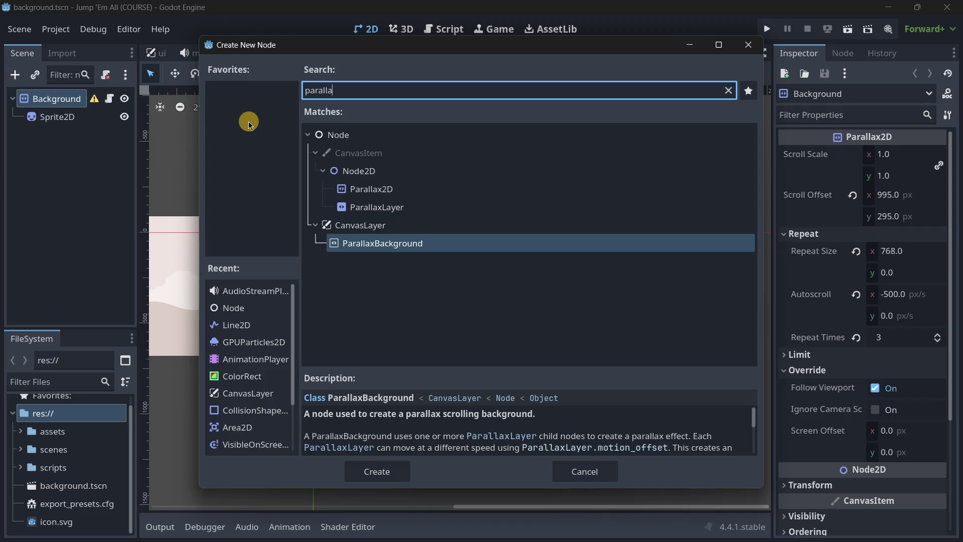
pyautogui.press('Up')
pyautogui.press('Up')
pyautogui.press('Up')
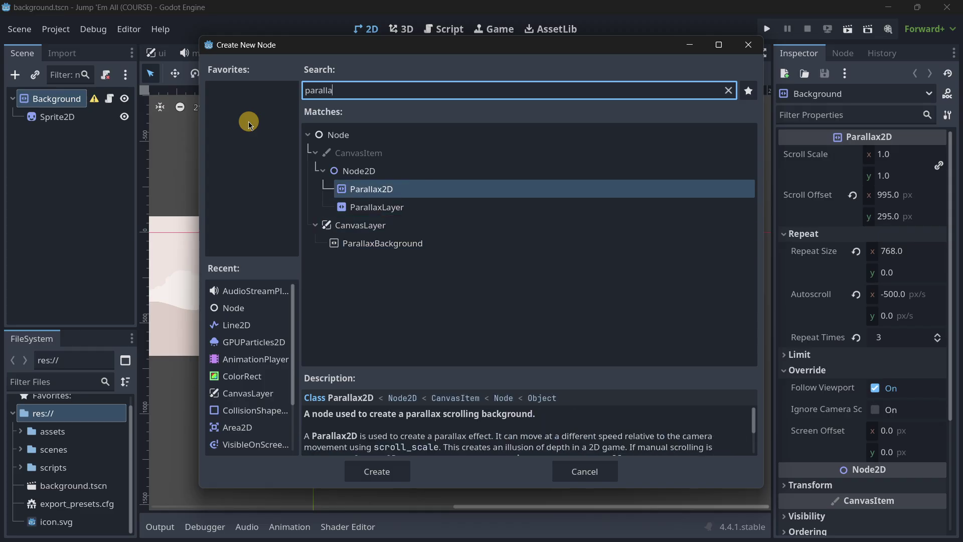
pyautogui.press('Down')
pyautogui.press('Up')
pyautogui.press('Down')
pyautogui.press('Up')
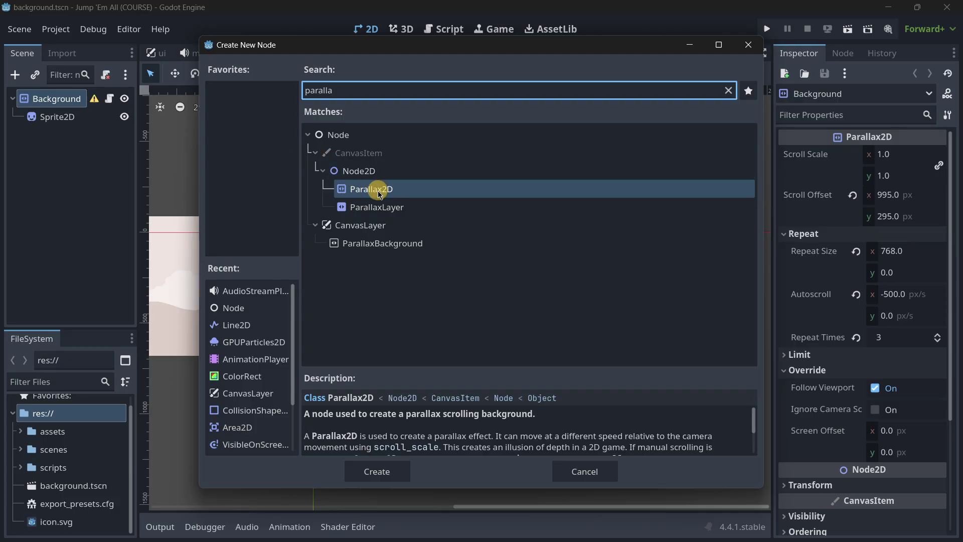
pyautogui.click(565, 470)
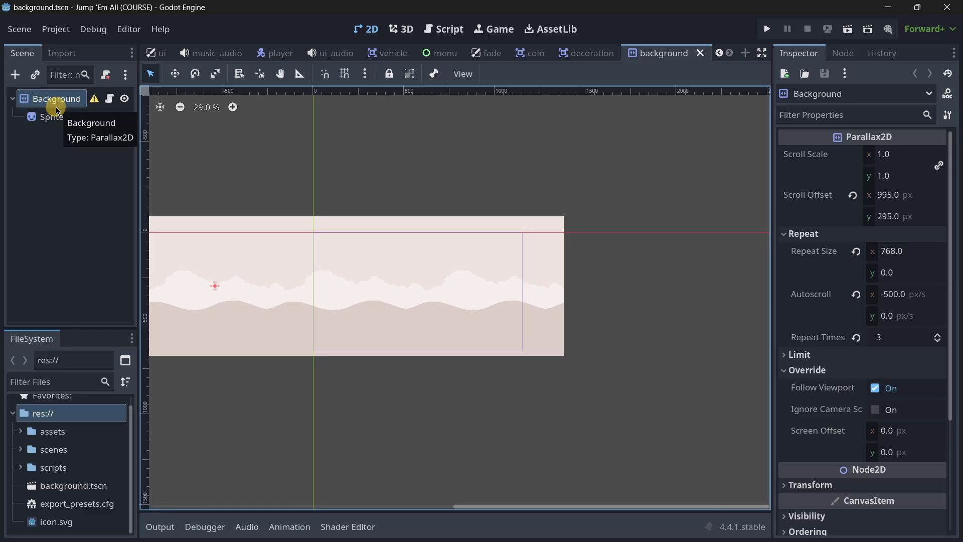
# Step: Select the Sprite2D and expand its Texture preview showing the 1024×1024 image and Load Path
pyautogui.click(42, 117)
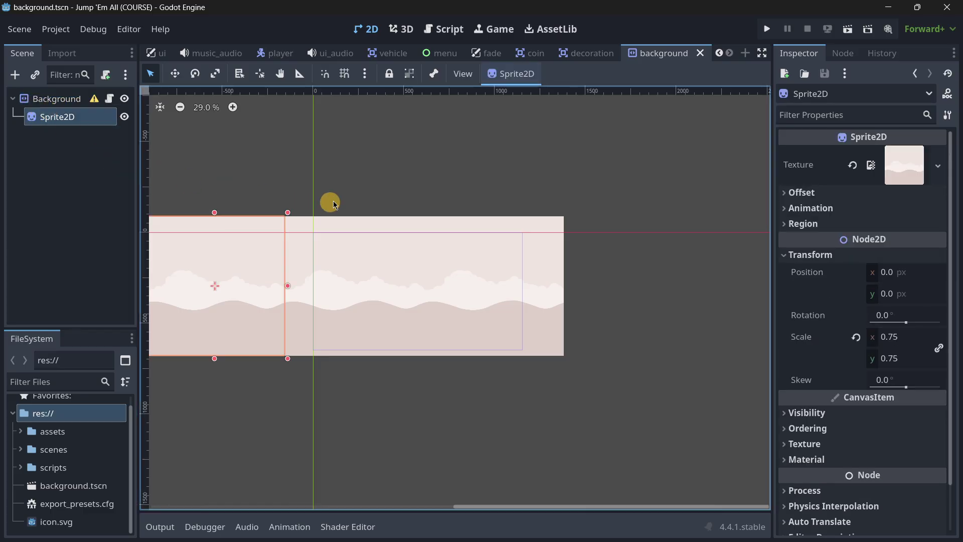
pyautogui.scroll(-3, 338, 200)
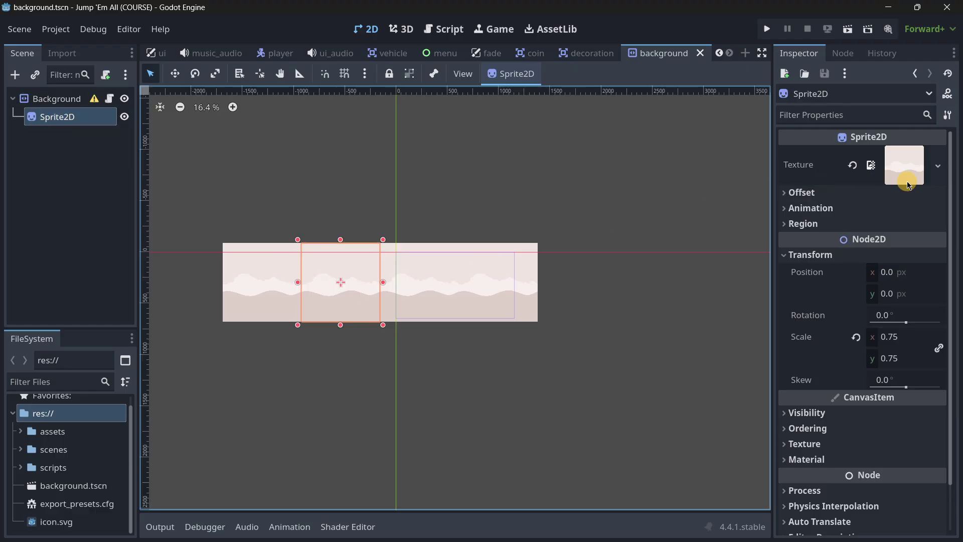
pyautogui.click(918, 168)
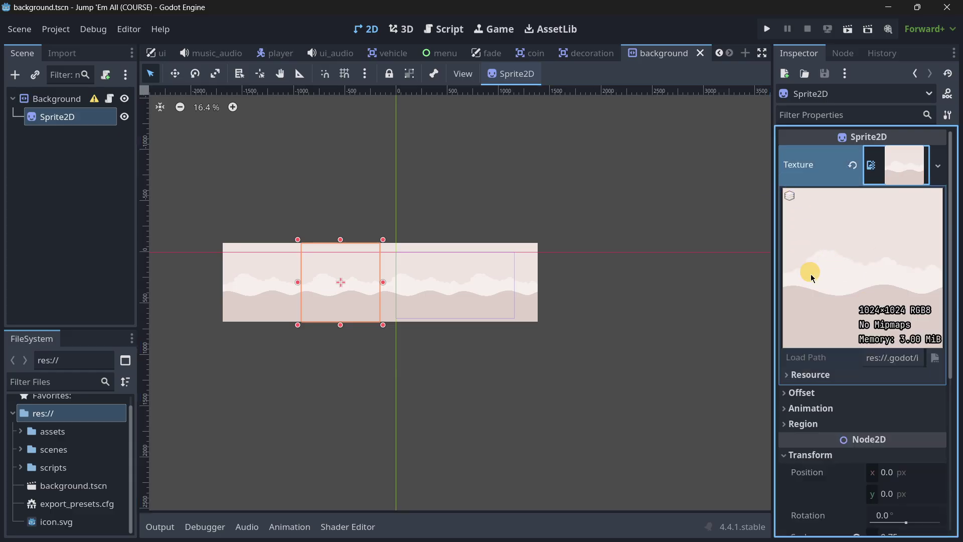
pyautogui.click(892, 358)
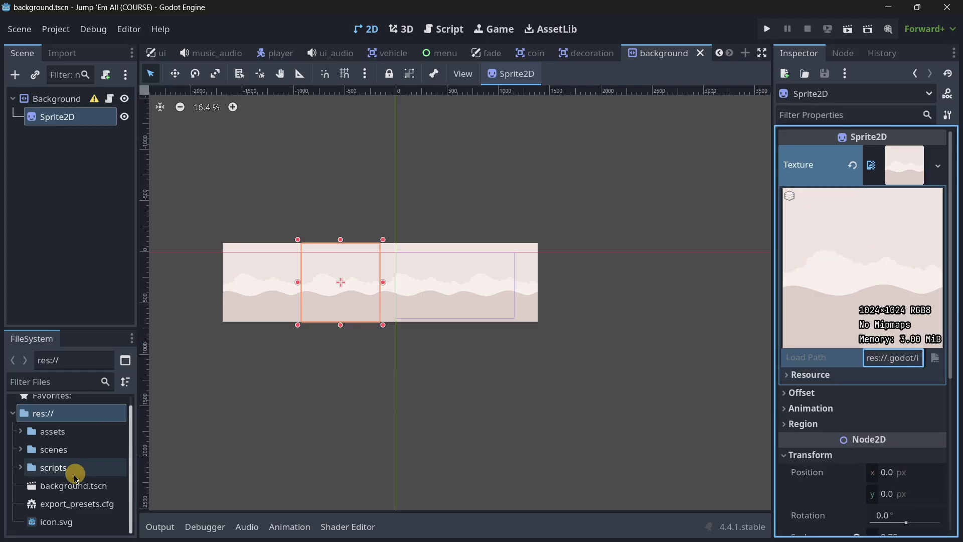
# Step: Locate background.png under assets/images in the FileSystem and widen the property panel
pyautogui.click(21, 431)
pyautogui.click(28, 467)
pyautogui.scroll(-4, 50, 457)
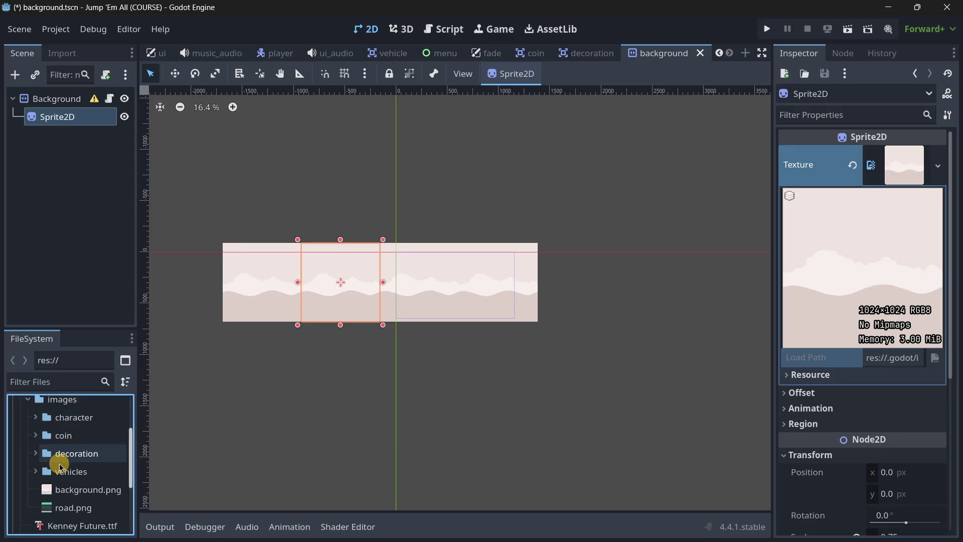
pyautogui.click(68, 461)
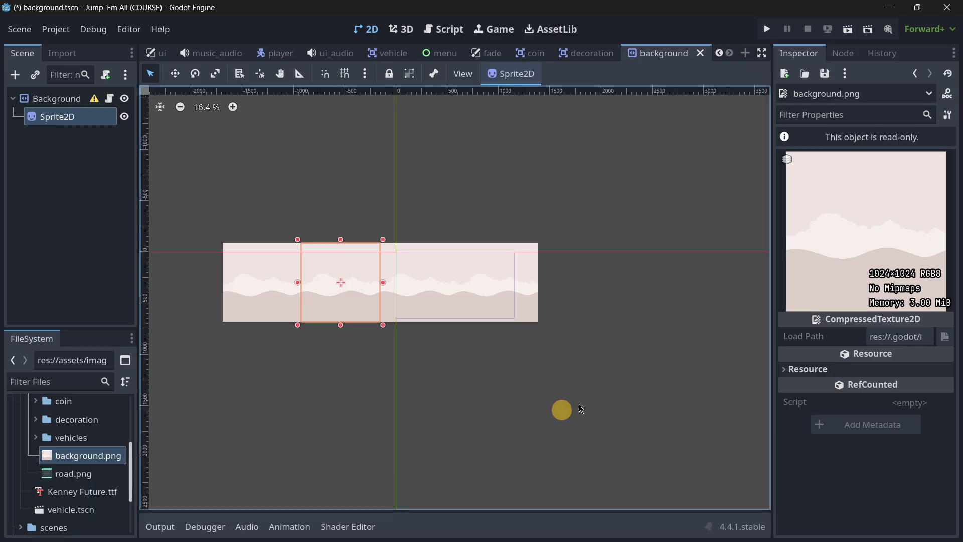
pyautogui.moveTo(770, 172); pyautogui.dragTo(625, 193)
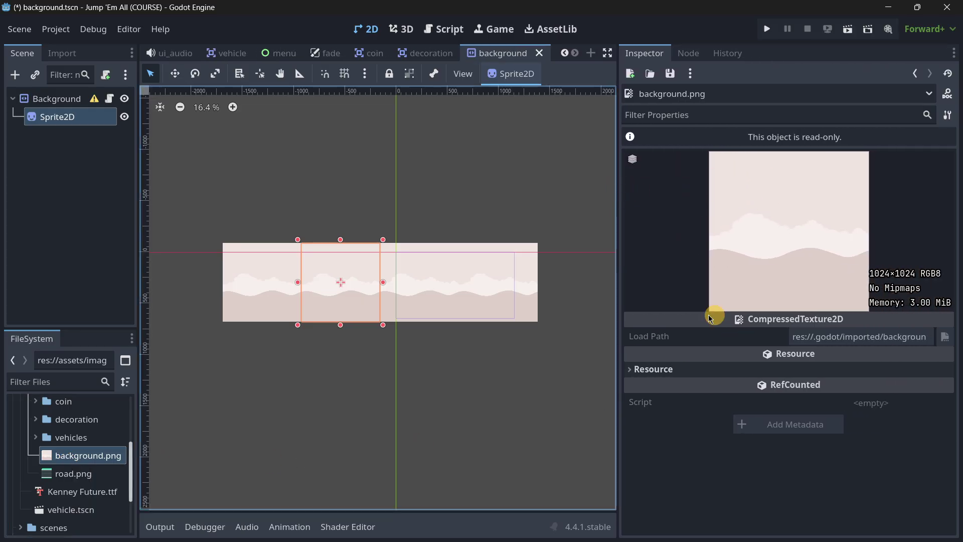
# Step: Zoom and pan the 2D view across the tiled cloud-and-hills background strip
pyautogui.scroll(3, 434, 253)
pyautogui.scroll(-5, 340, 340)
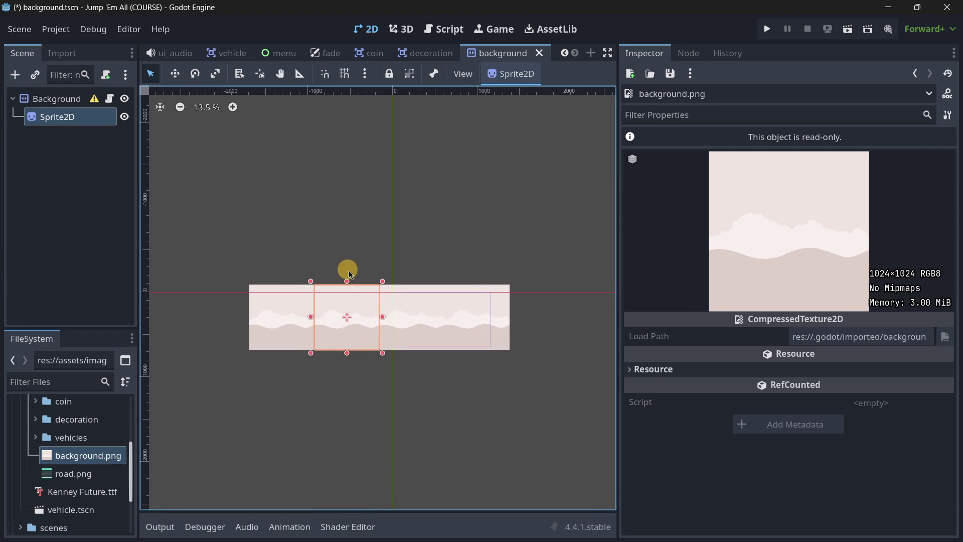
pyautogui.scroll(2, 358, 281)
pyautogui.scroll(7, 383, 370)
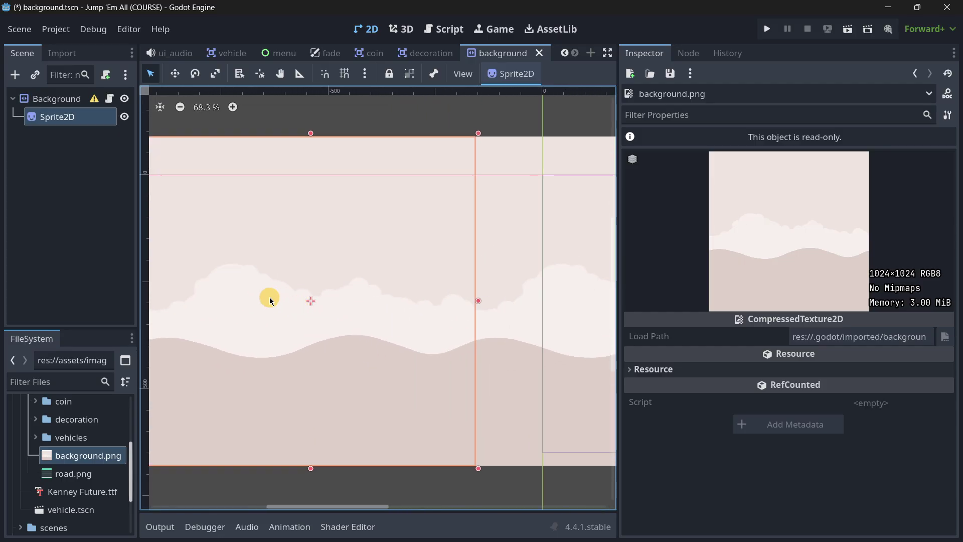
pyautogui.moveTo(269, 297); pyautogui.dragTo(399, 293, button='middle')
pyautogui.scroll(4, 286, 307)
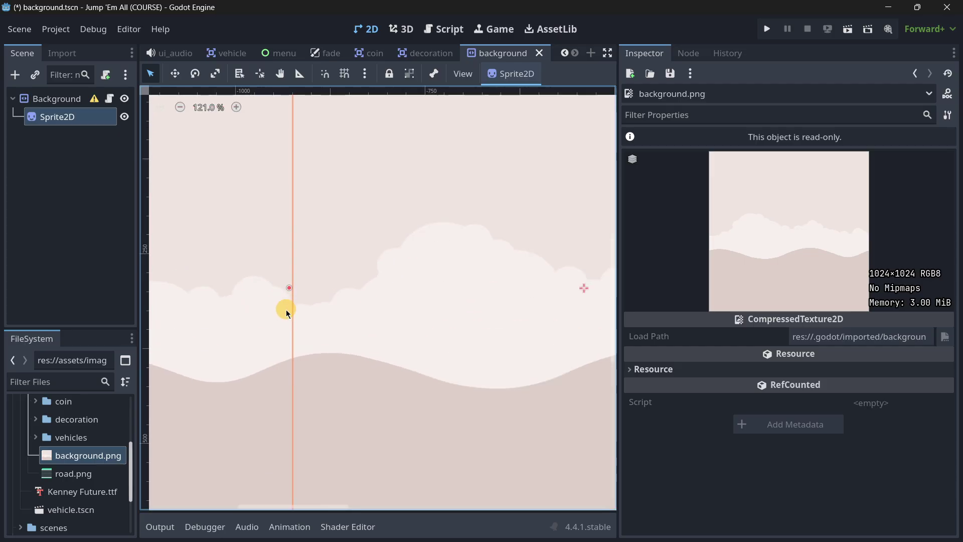
pyautogui.scroll(2, 262, 293)
pyautogui.scroll(2, 291, 260)
pyautogui.click(38, 225)
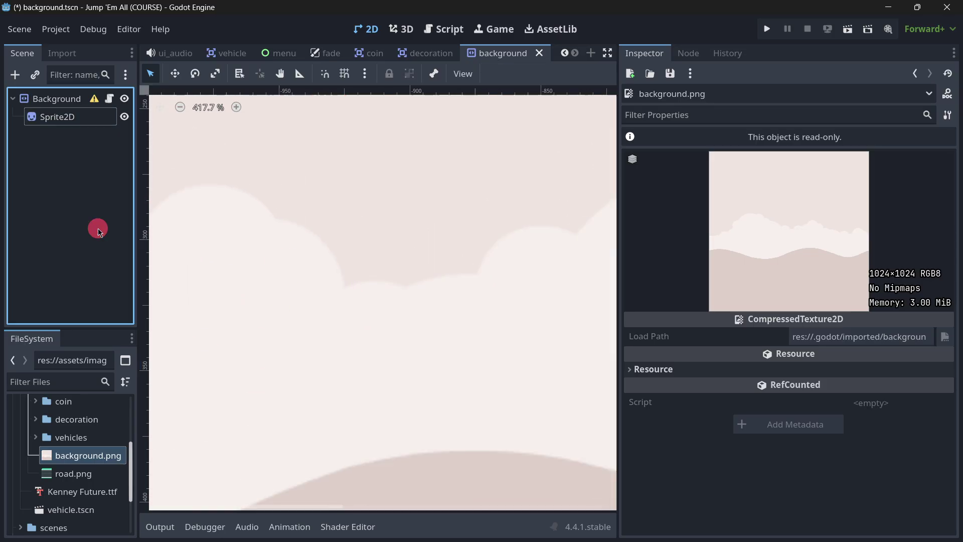
pyautogui.scroll(-4, 430, 337)
pyautogui.scroll(-10, 431, 336)
pyautogui.moveTo(411, 327); pyautogui.dragTo(303, 317, button='middle')
pyautogui.scroll(4, 294, 311)
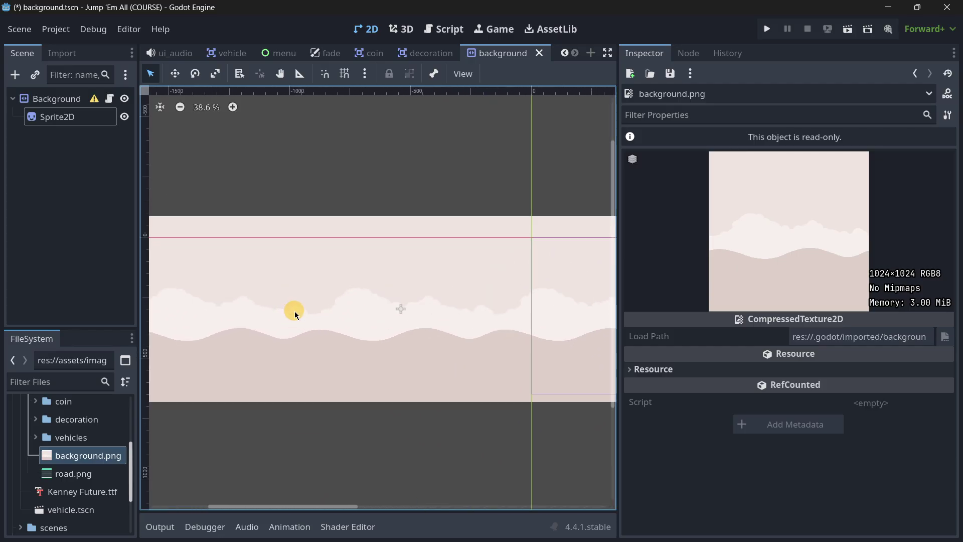
pyautogui.scroll(-3, 296, 303)
pyautogui.scroll(-1, 286, 301)
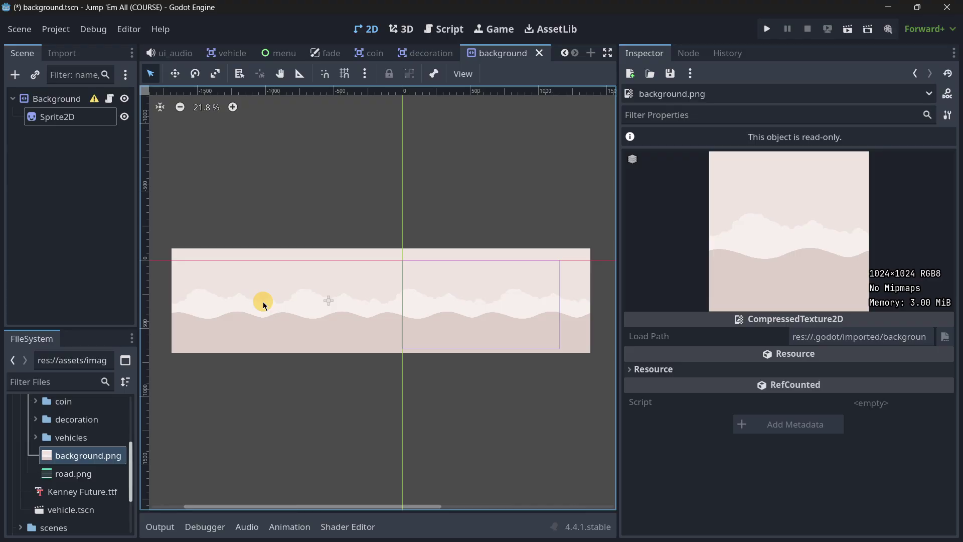
# Step: Compare the Sprite2D and Background node settings, then widen the 2D viewport
pyautogui.click(75, 117)
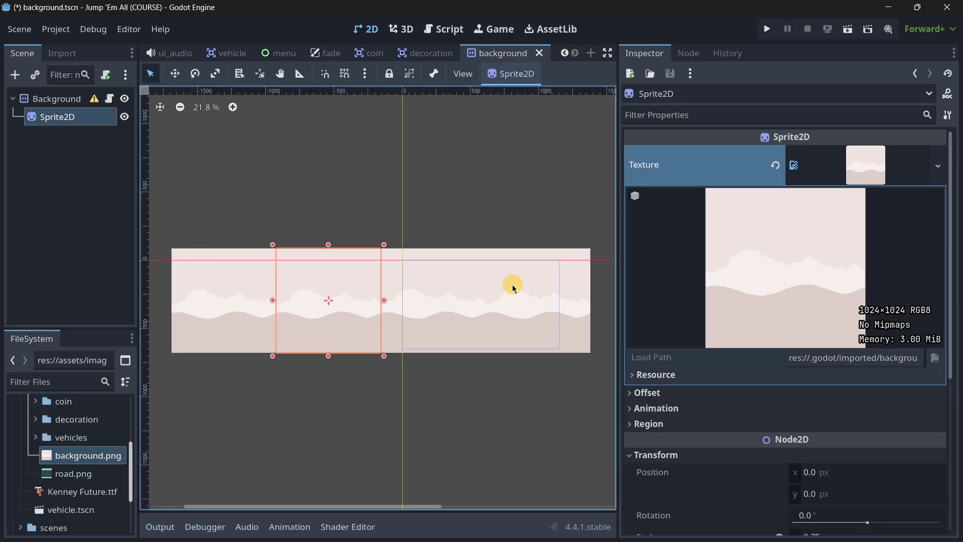
pyautogui.click(54, 98)
pyautogui.click(71, 117)
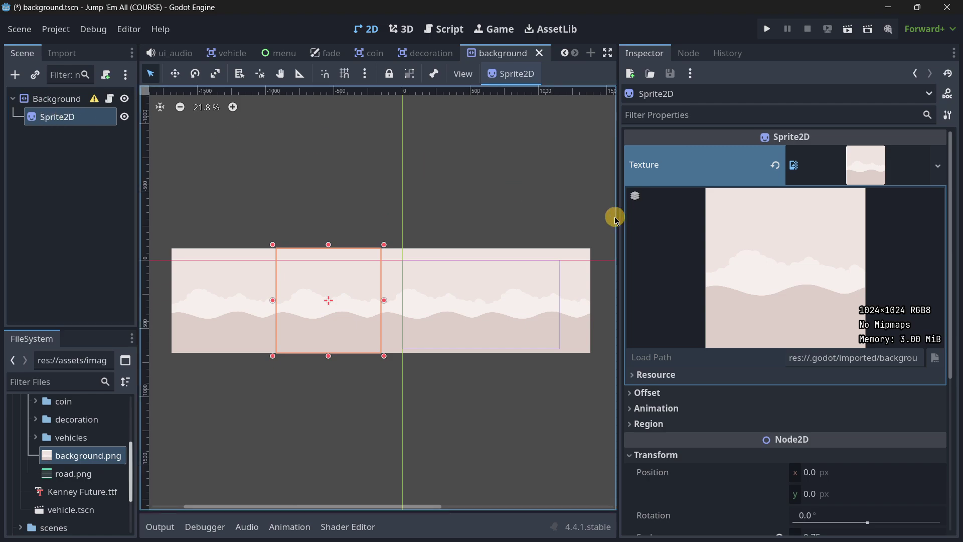
pyautogui.moveTo(618, 217); pyautogui.dragTo(745, 227)
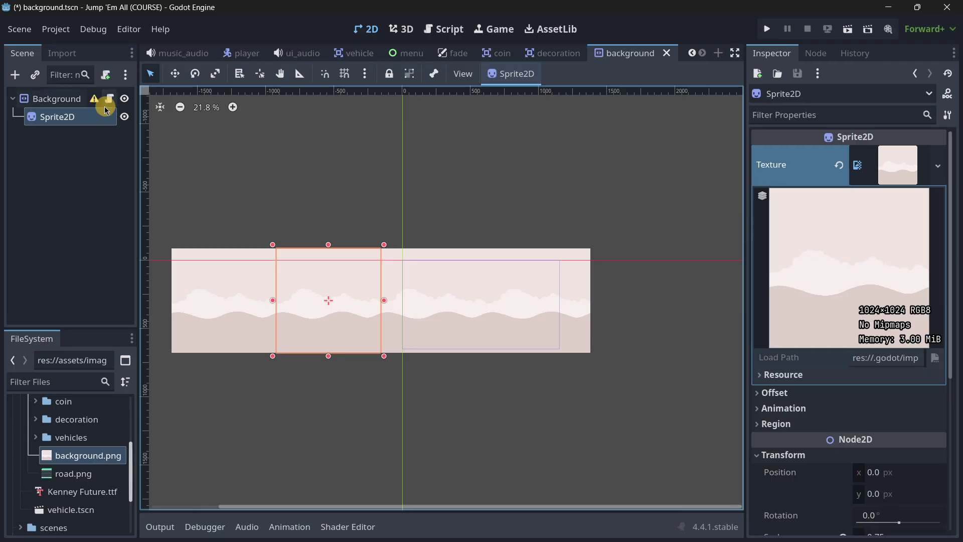
pyautogui.click(68, 100)
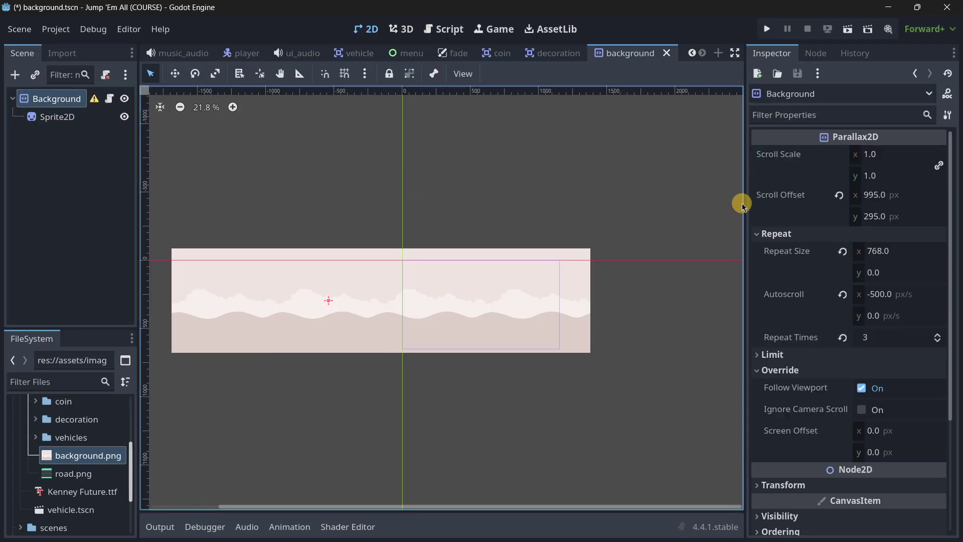
pyautogui.moveTo(779, 201)
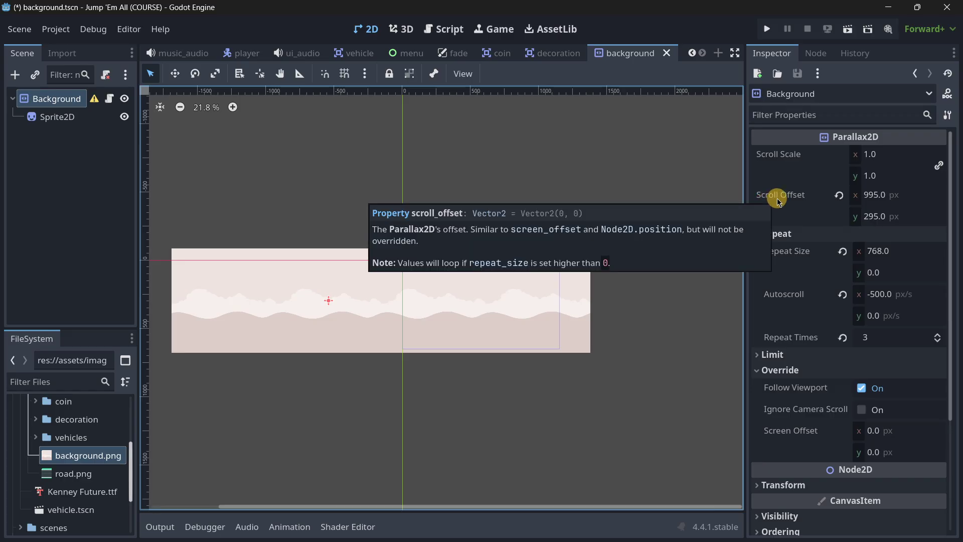
pyautogui.moveTo(871, 197); pyautogui.dragTo(851, 200)
pyautogui.hotkey('ctrl', 'z')
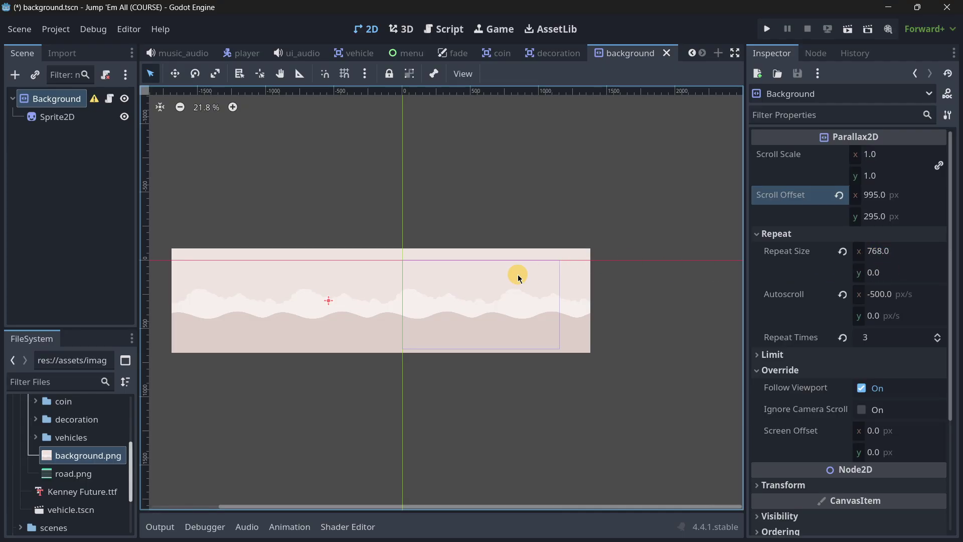
pyautogui.scroll(2, 465, 261)
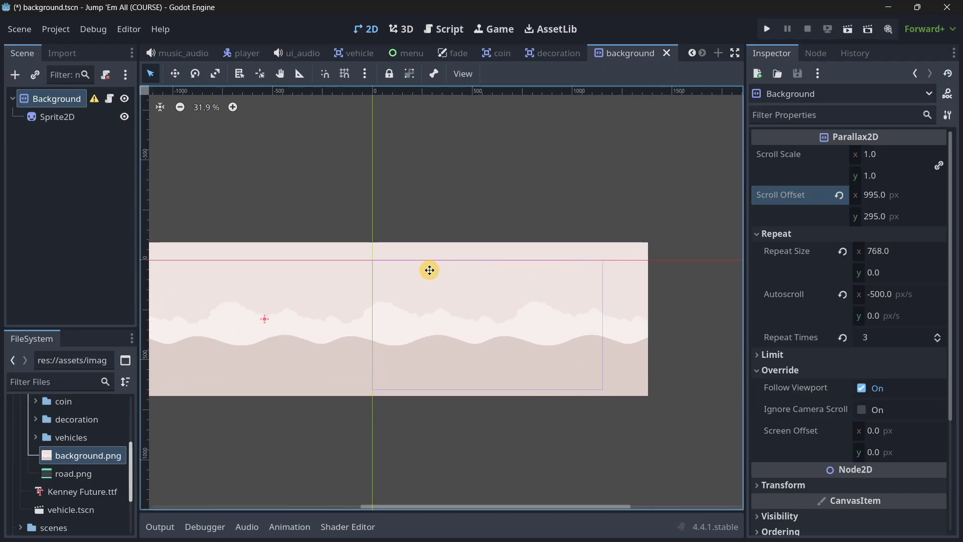
pyautogui.scroll(-3, 451, 259)
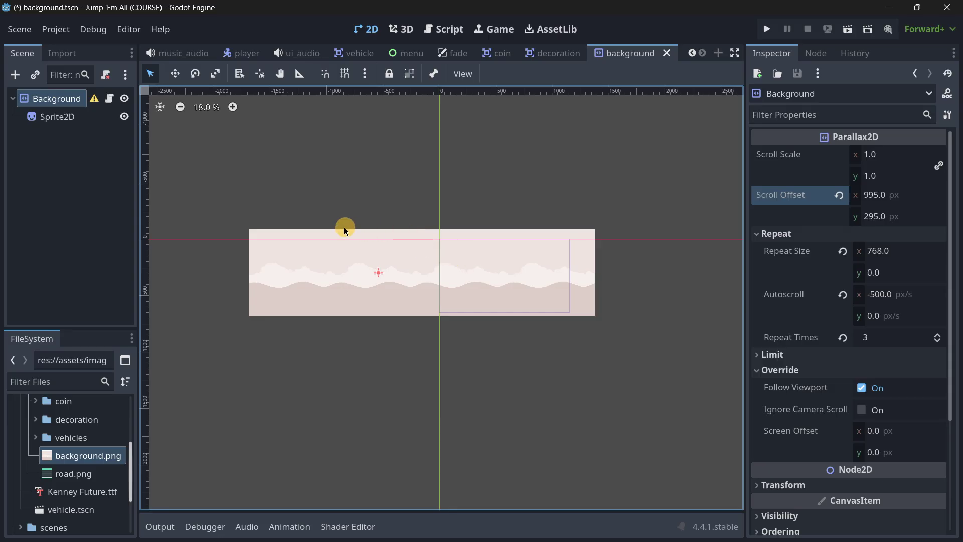
pyautogui.scroll(3, 452, 280)
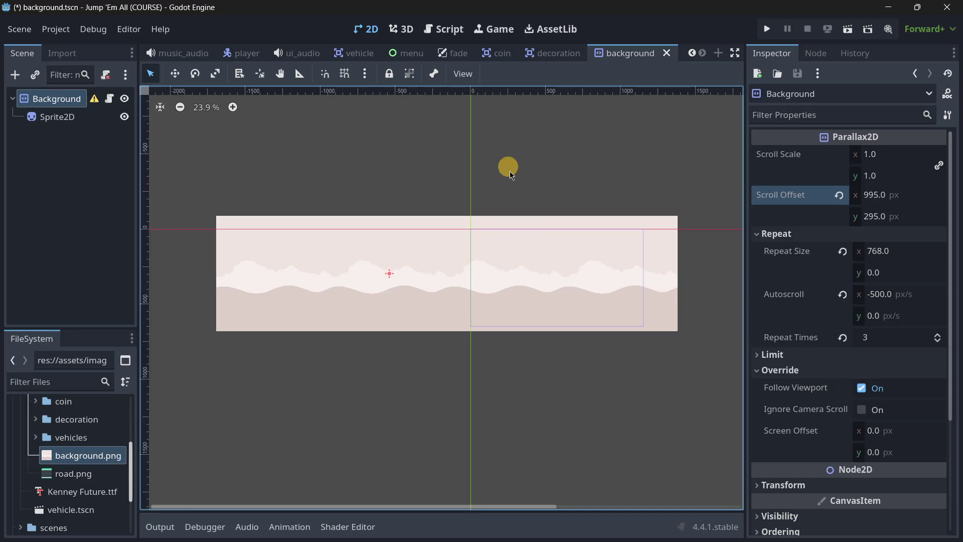
pyautogui.click(889, 273)
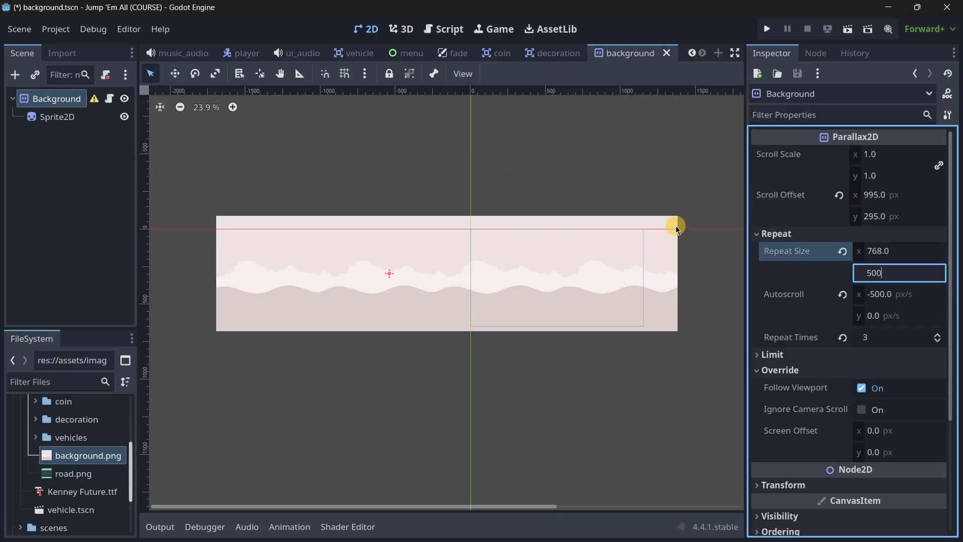
pyautogui.write('500')
pyautogui.press('Return')
pyautogui.scroll(-5, 377, 205)
pyautogui.hotkey('ctrl', 'z')
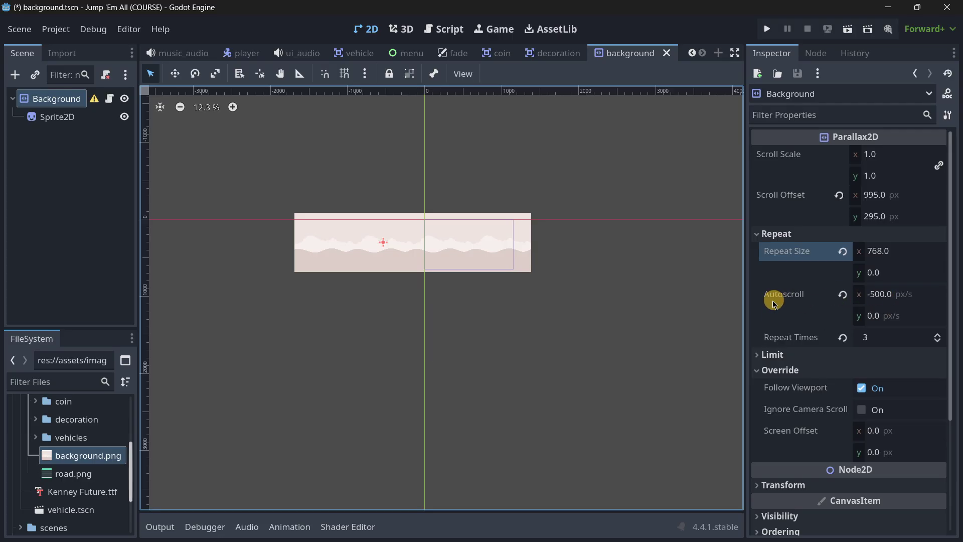
pyautogui.moveTo(785, 298)
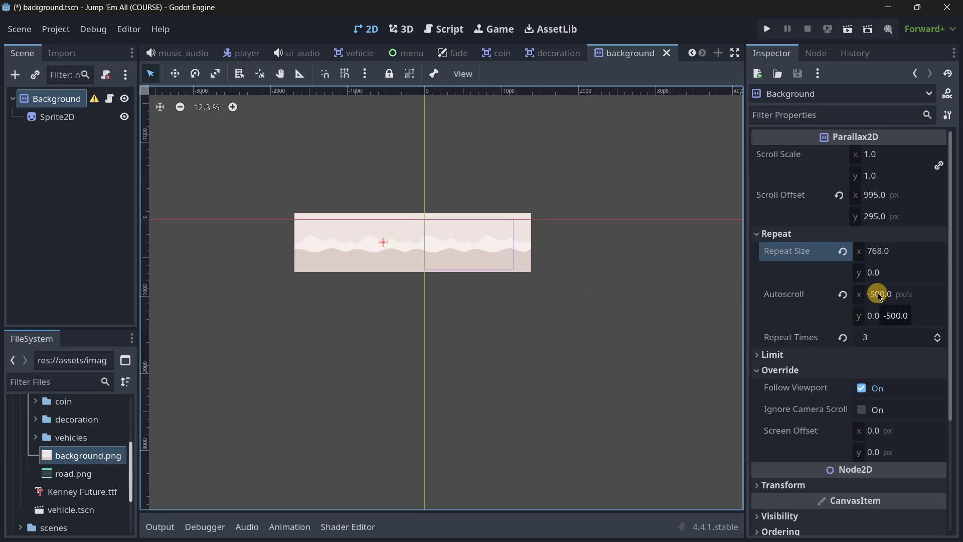
pyautogui.scroll(3, 487, 222)
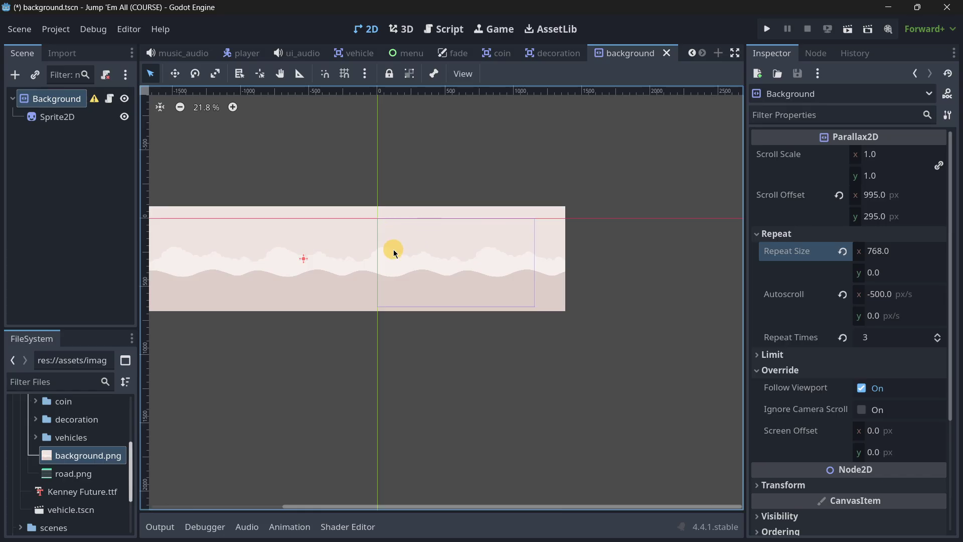
pyautogui.scroll(-3, 469, 297)
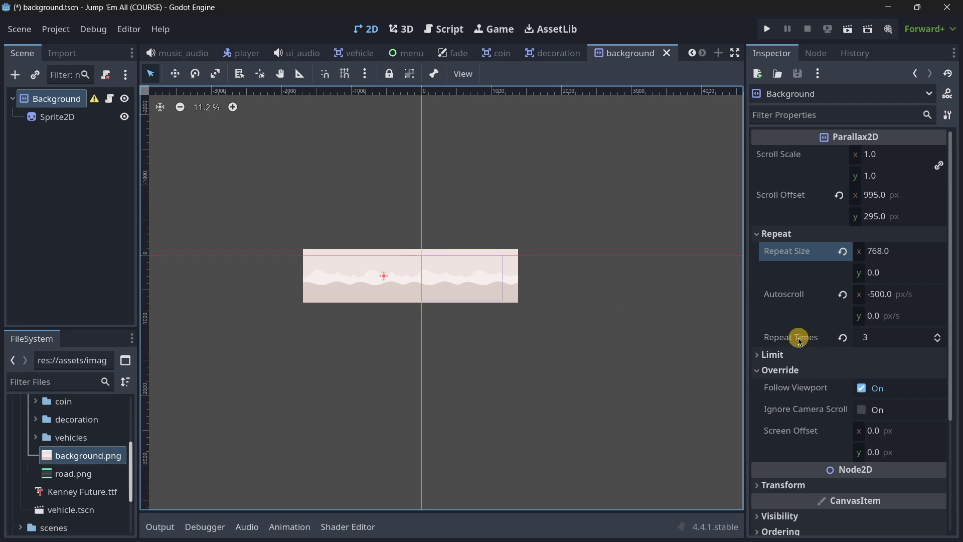
pyautogui.moveTo(800, 342)
pyautogui.scroll(4, 405, 305)
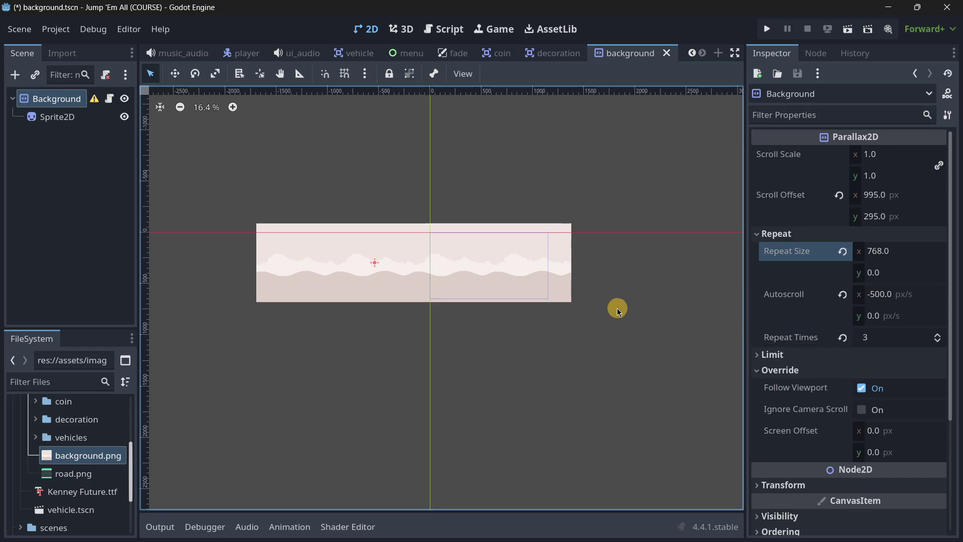
pyautogui.click(780, 353)
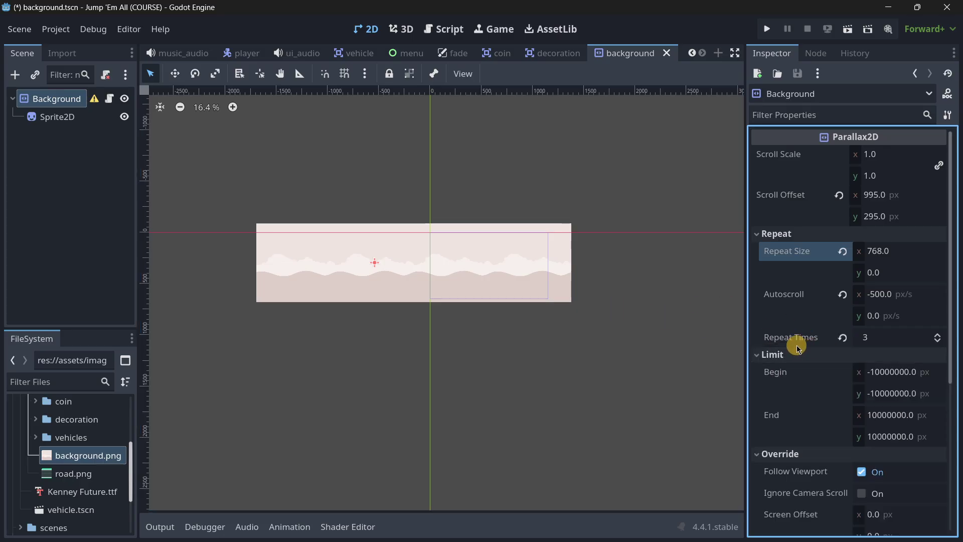
pyautogui.scroll(-2, 781, 341)
pyautogui.scroll(-1, 778, 276)
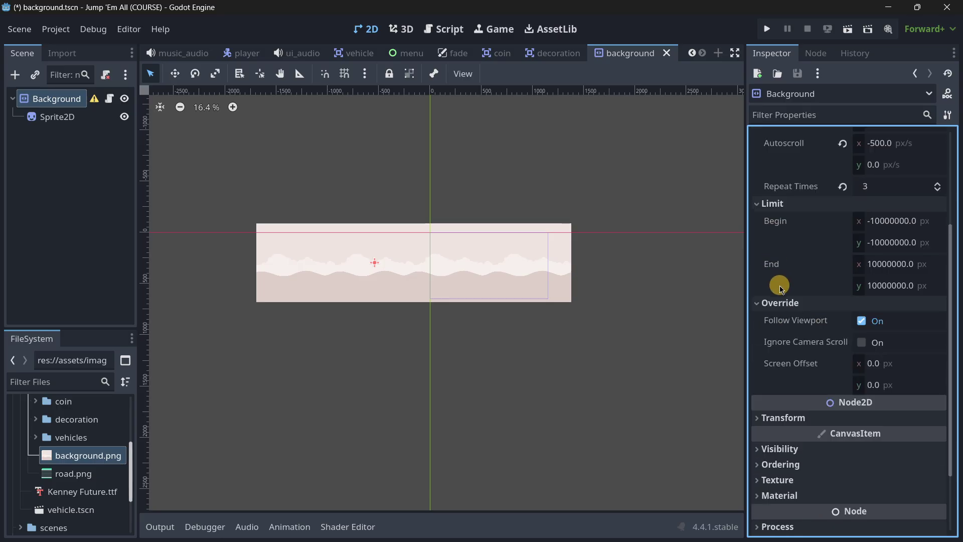
pyautogui.click(785, 303)
pyautogui.click(772, 204)
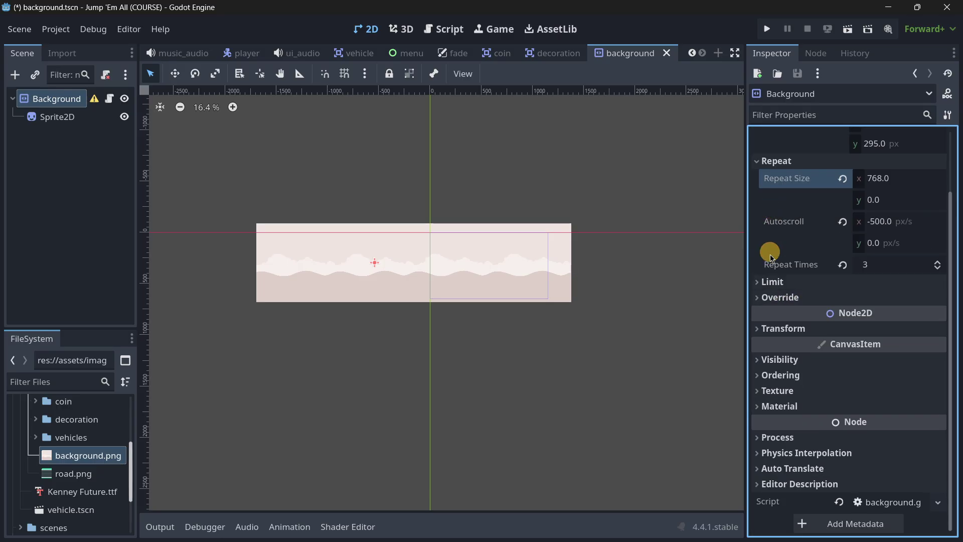
pyautogui.scroll(2, 778, 251)
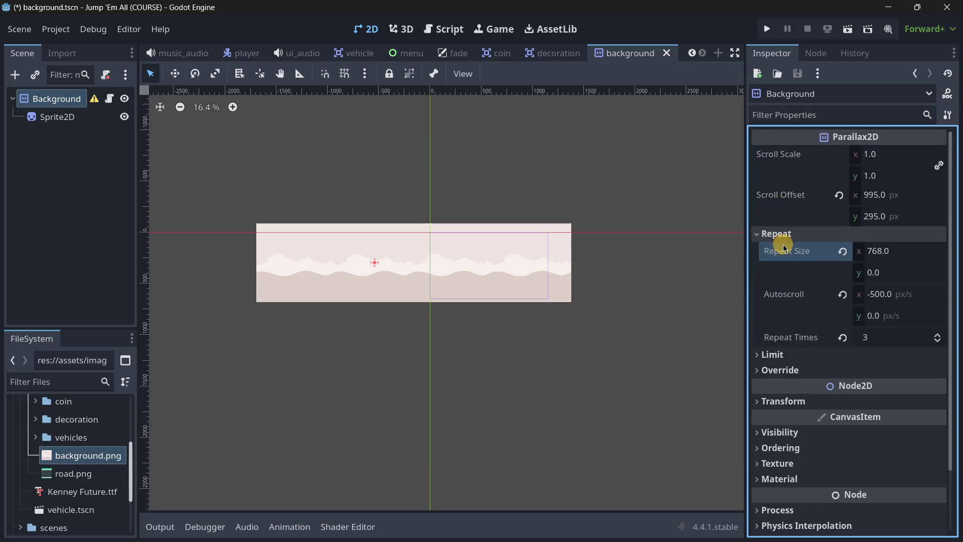
# Step: Check the Sprite2D texture, then demonstrate changing the Background's scale and undo it back to 1.0
pyautogui.click(56, 121)
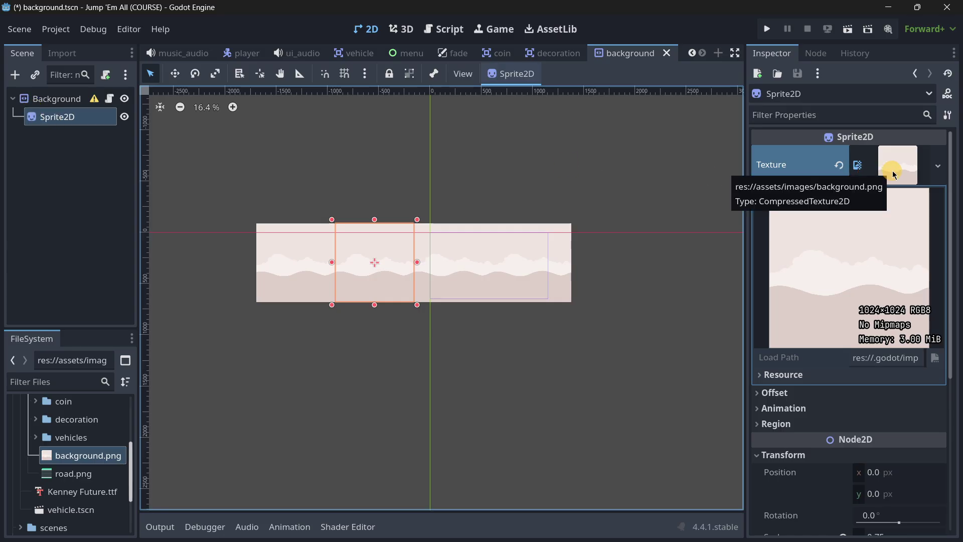
pyautogui.scroll(-3, 893, 173)
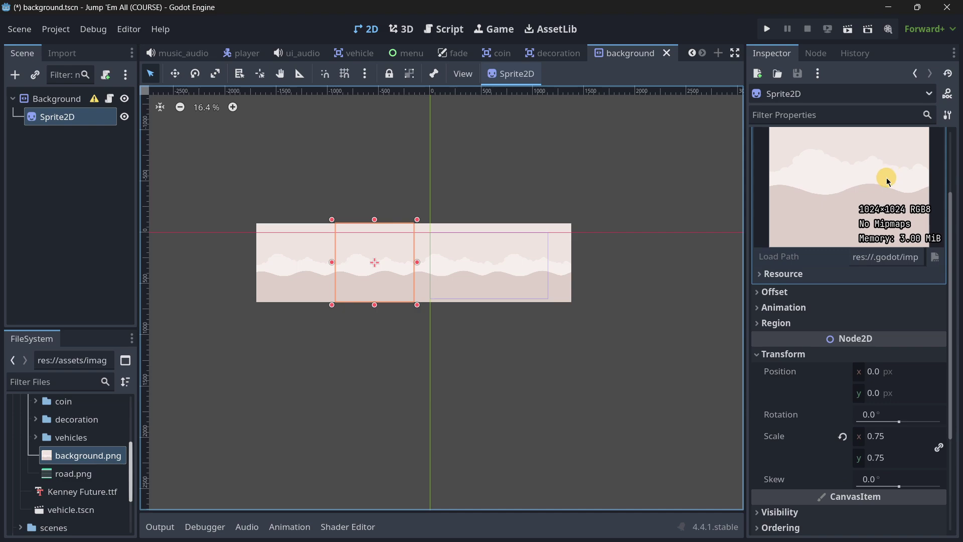
pyautogui.click(70, 99)
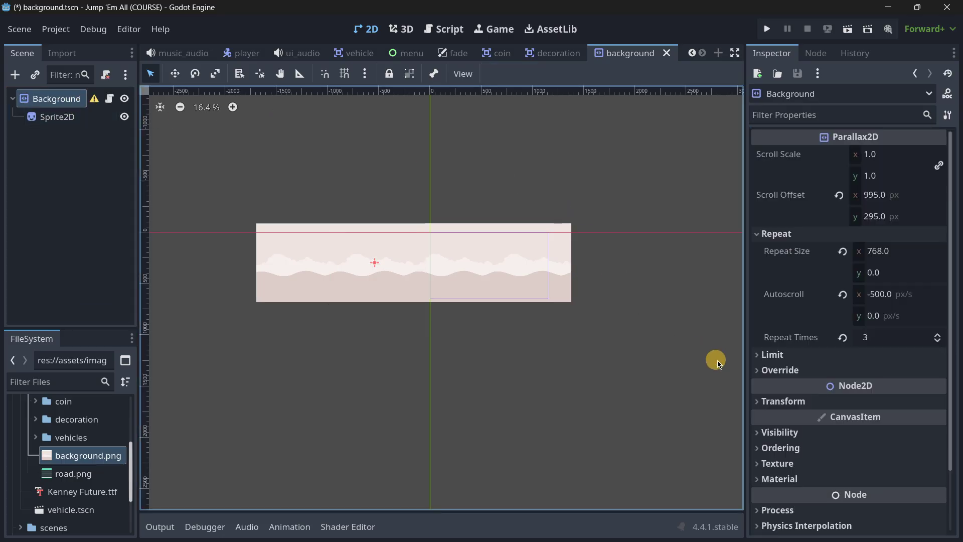
pyautogui.click(813, 401)
pyautogui.scroll(-1, 813, 393)
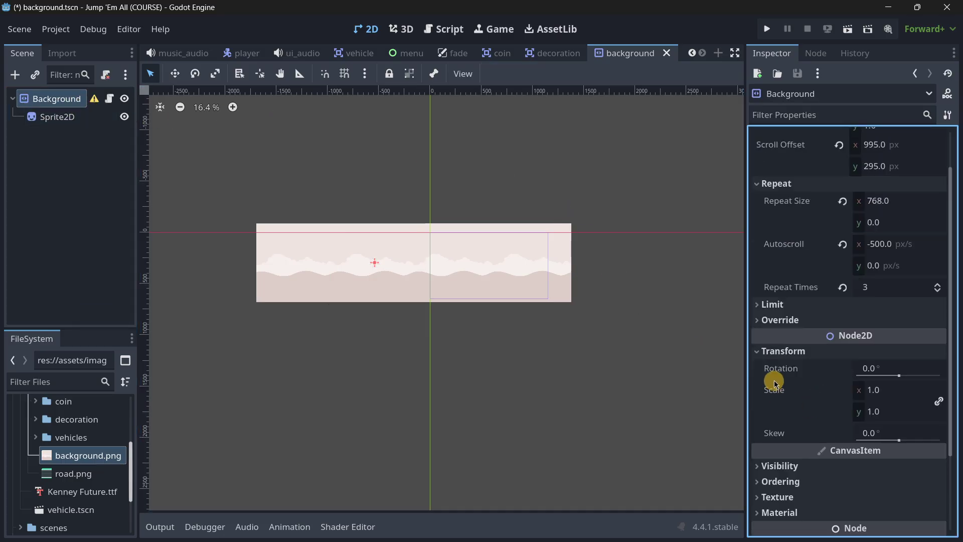
pyautogui.moveTo(855, 390)
pyautogui.mouseDown()
pyautogui.moveTo(481, 277)
pyautogui.moveTo(900, 390)
pyautogui.moveTo(882, 390)
pyautogui.moveTo(927, 390)
pyautogui.moveTo(858, 394)
pyautogui.mouseUp()
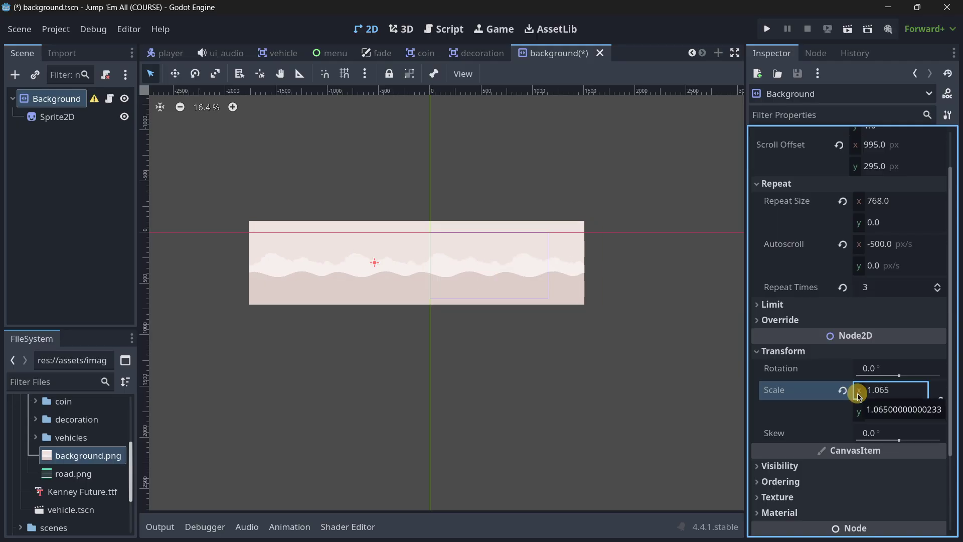
pyautogui.hotkey('ctrl', 'z')
# Step: Demonstrate enlarging the Sprite2D scale, undo it back to 0.75, and recheck both nodes
pyautogui.click(65, 117)
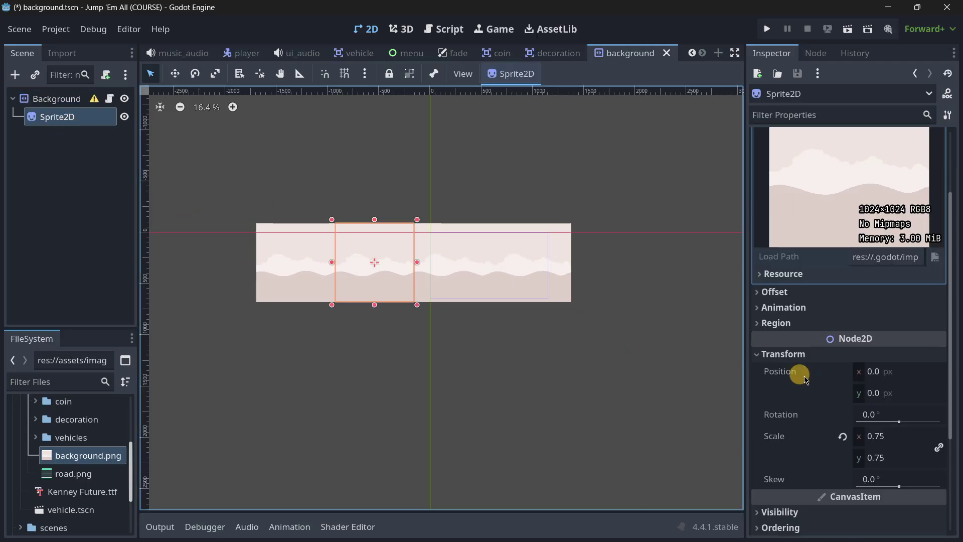
pyautogui.moveTo(859, 437); pyautogui.dragTo(883, 436)
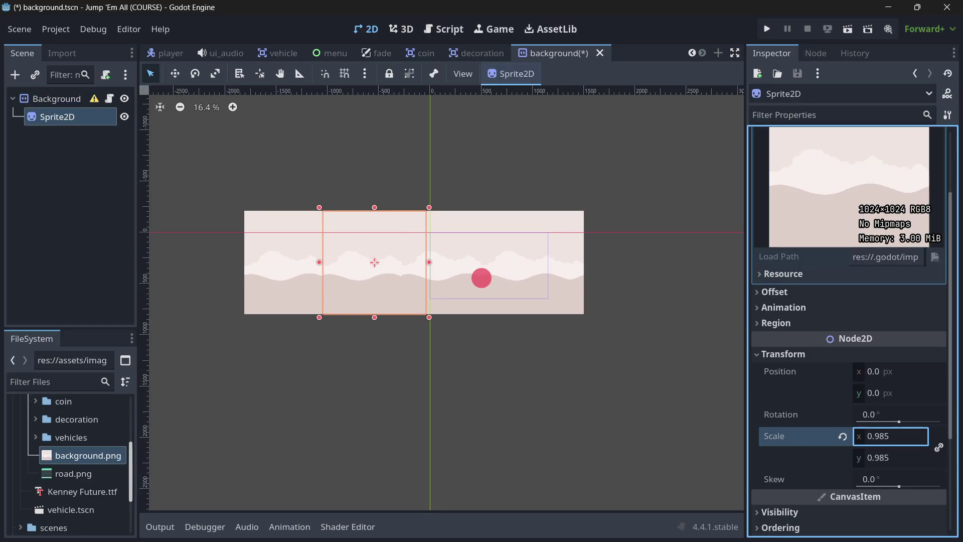
pyautogui.hotkey('ctrl', 'z')
pyautogui.click(705, 421)
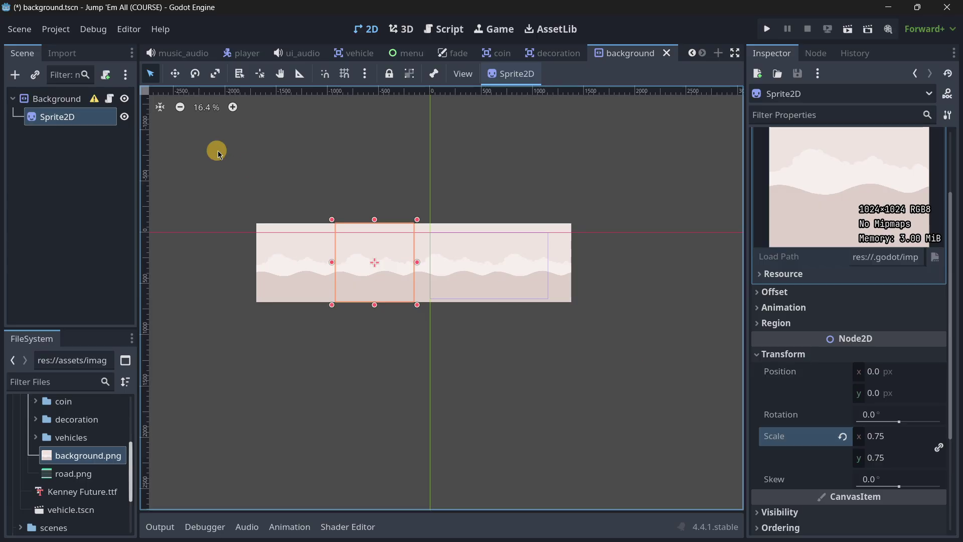
pyautogui.click(70, 98)
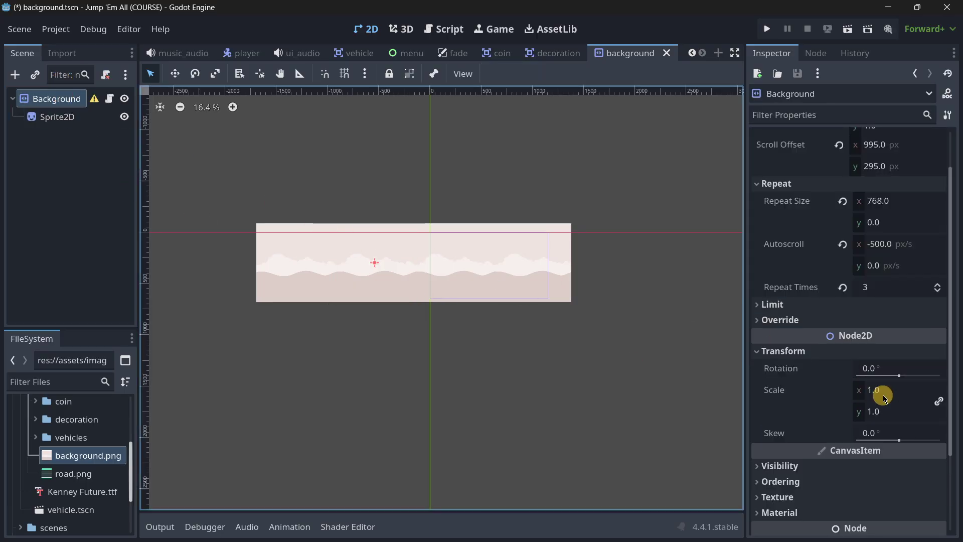
pyautogui.scroll(2, 847, 345)
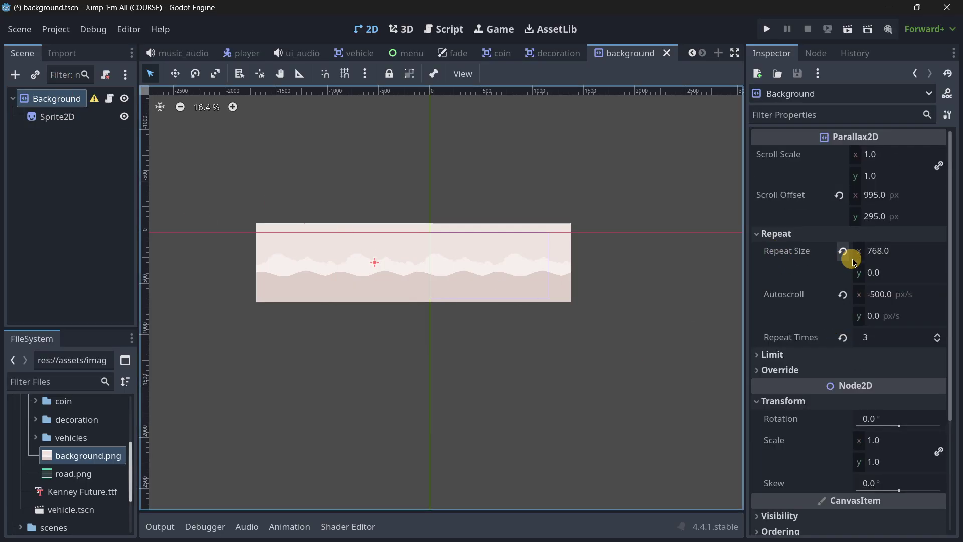
pyautogui.click(69, 116)
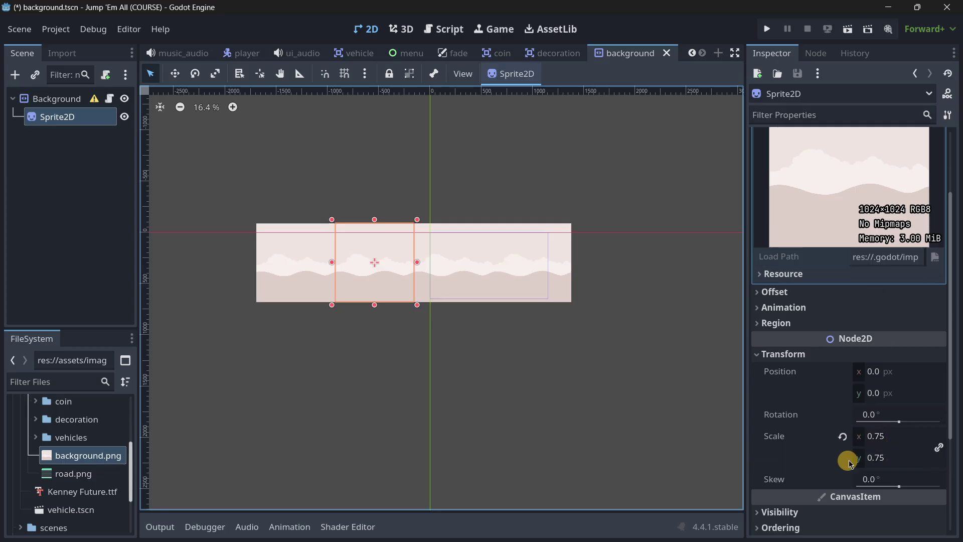
# Step: Zoom the 2D view in and out while reviewing the sprite's 0.75 scale and texture details
pyautogui.scroll(3, 870, 337)
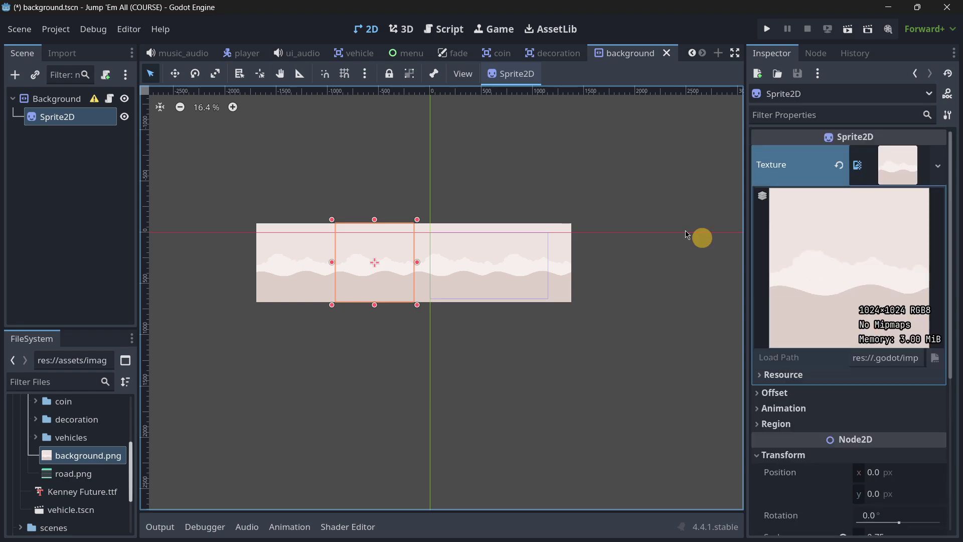
pyautogui.scroll(3, 371, 276)
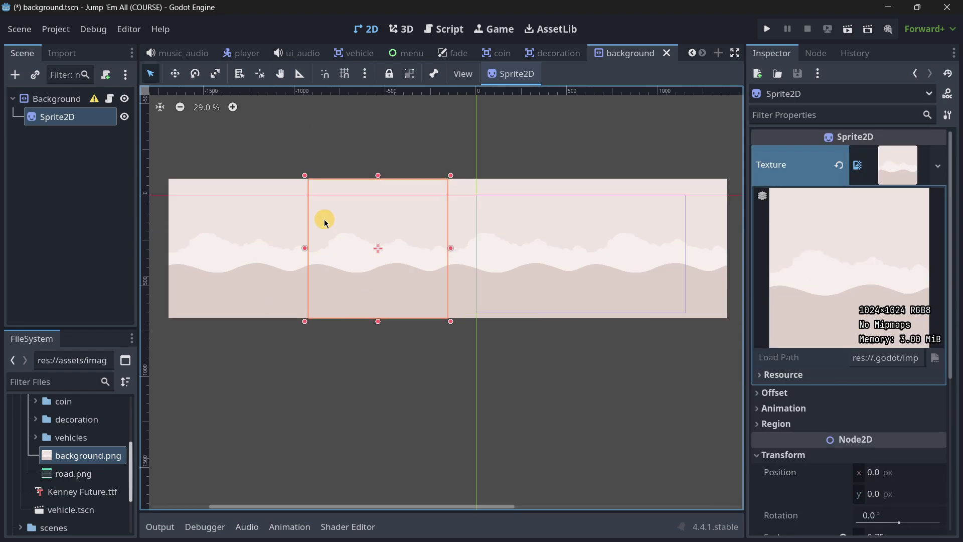
pyautogui.scroll(-4, 326, 221)
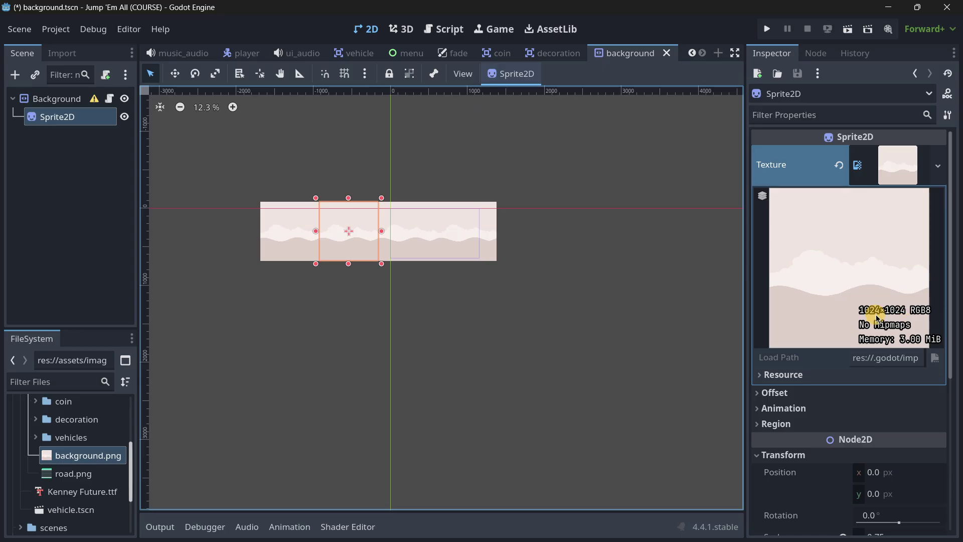
pyautogui.scroll(-3, 869, 314)
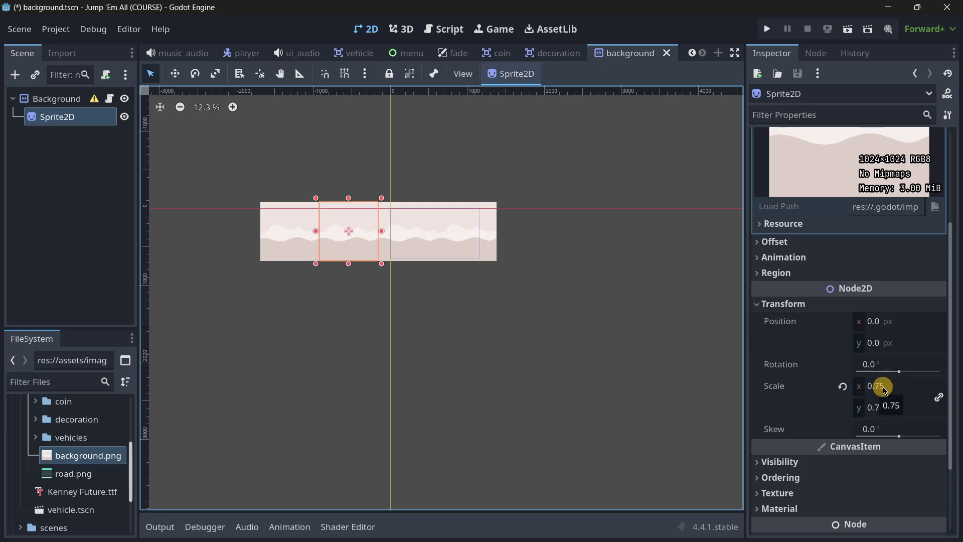
pyautogui.scroll(1, 827, 378)
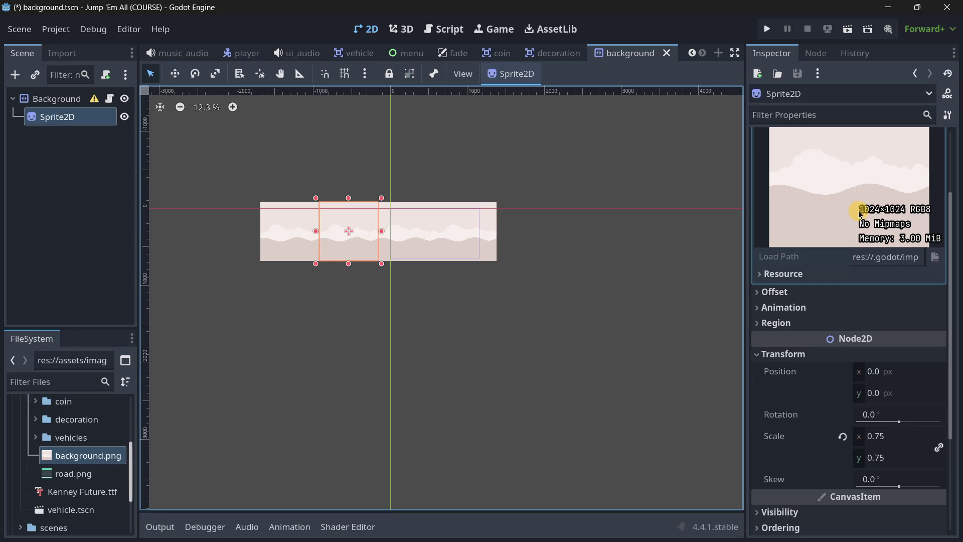
pyautogui.click(56, 98)
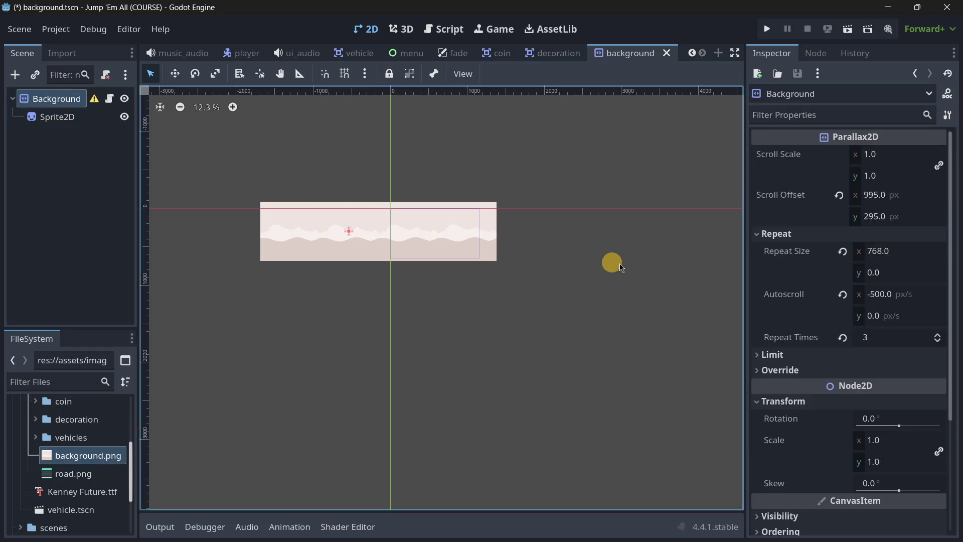
pyautogui.scroll(5, 323, 200)
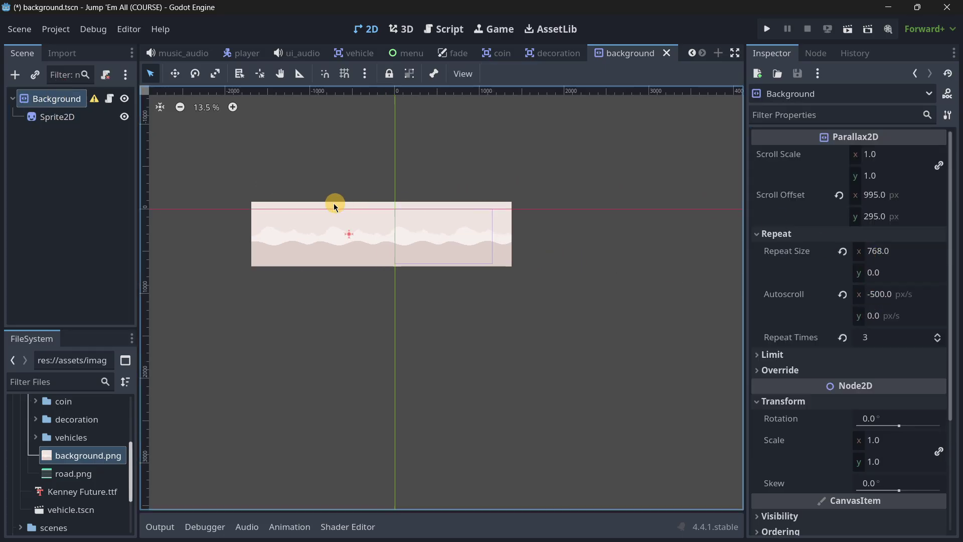
pyautogui.scroll(-3, 450, 261)
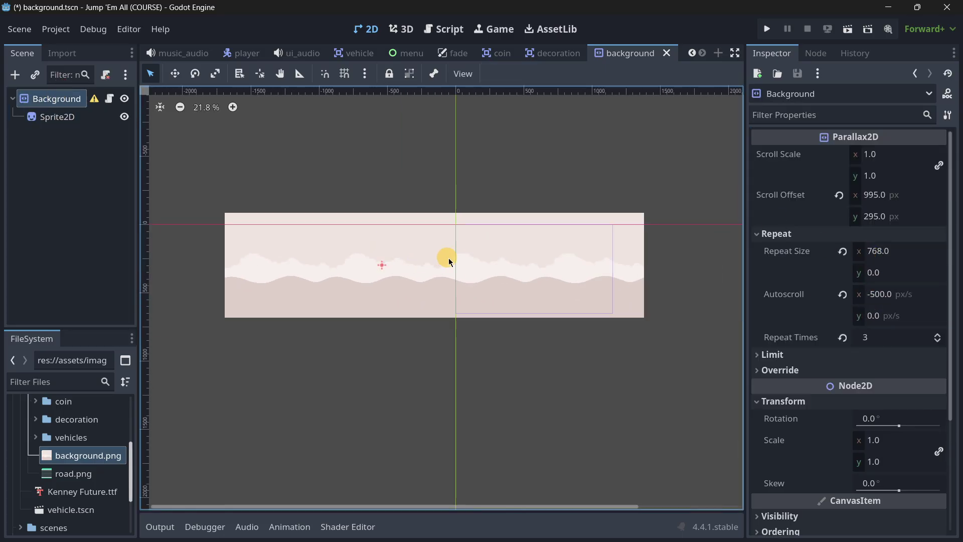
pyautogui.click(878, 250)
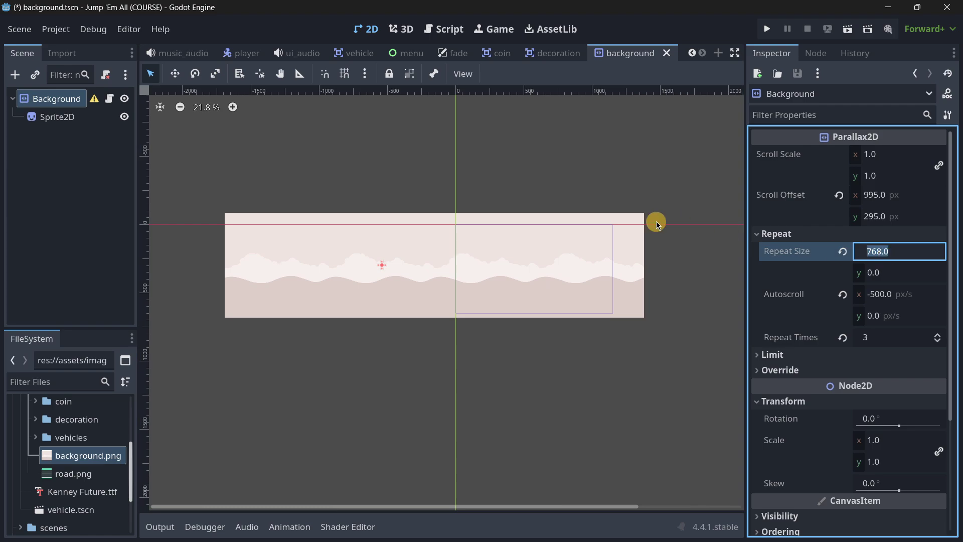
pyautogui.write('800')
pyautogui.press('Return')
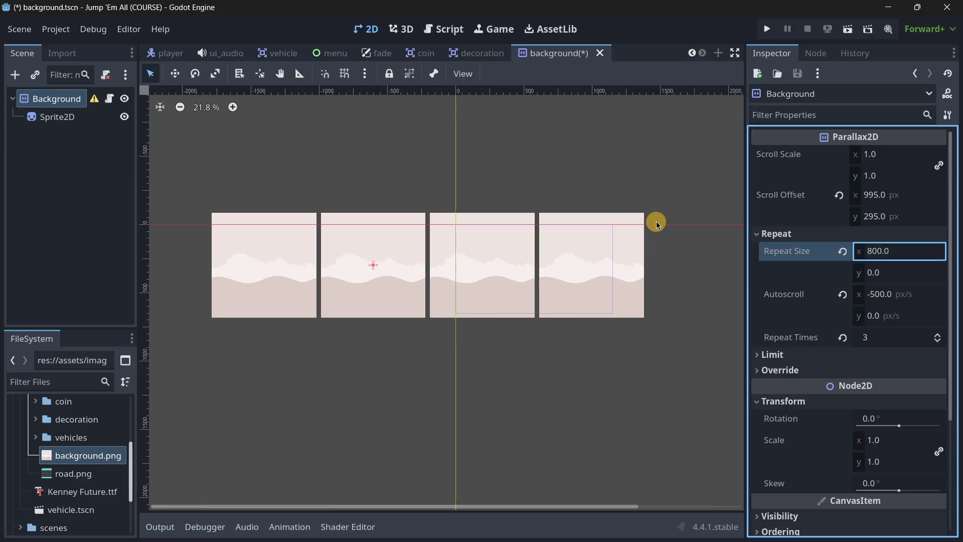
pyautogui.scroll(6, 508, 254)
pyautogui.scroll(-7, 461, 239)
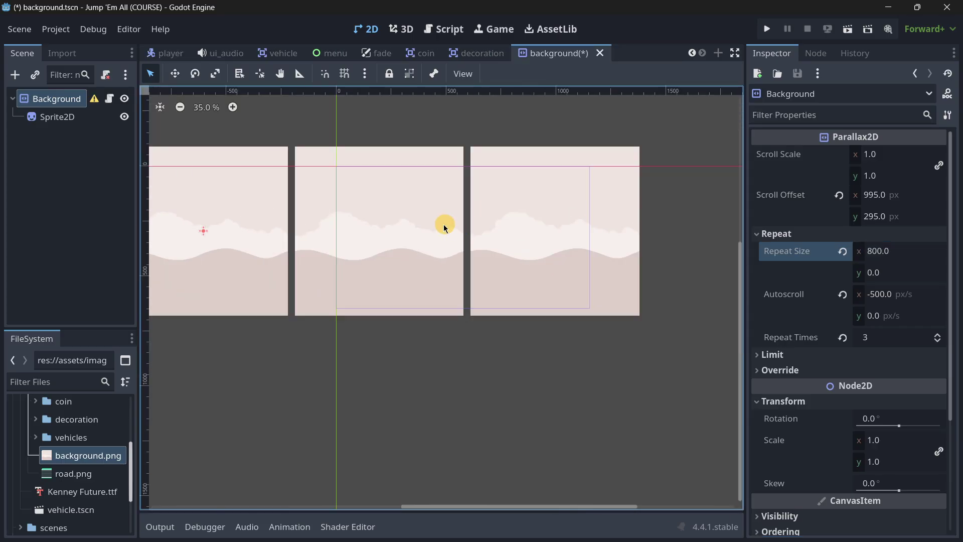
pyautogui.hotkey('ctrl', 'z')
pyautogui.click(878, 252)
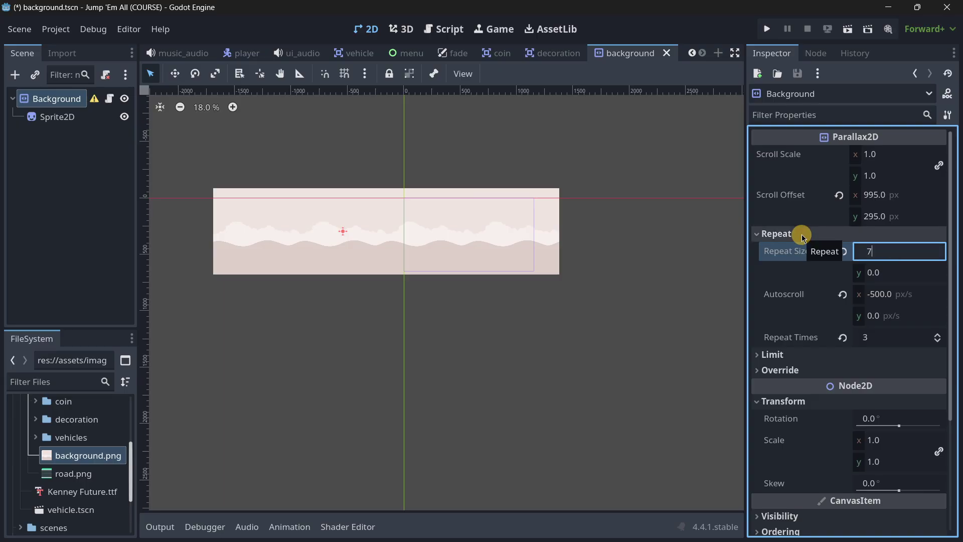
pyautogui.press('Return')
pyautogui.scroll(5, 402, 234)
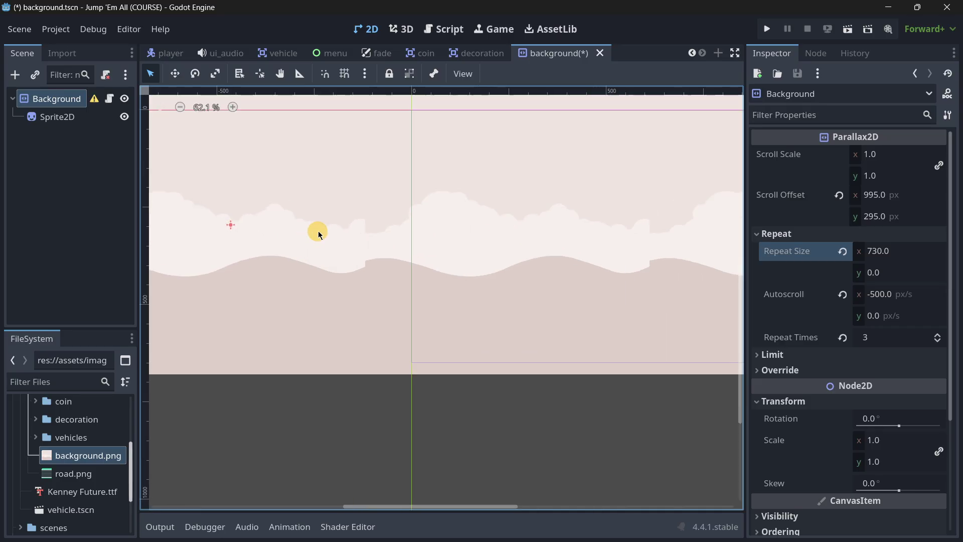
pyautogui.scroll(-6, 385, 197)
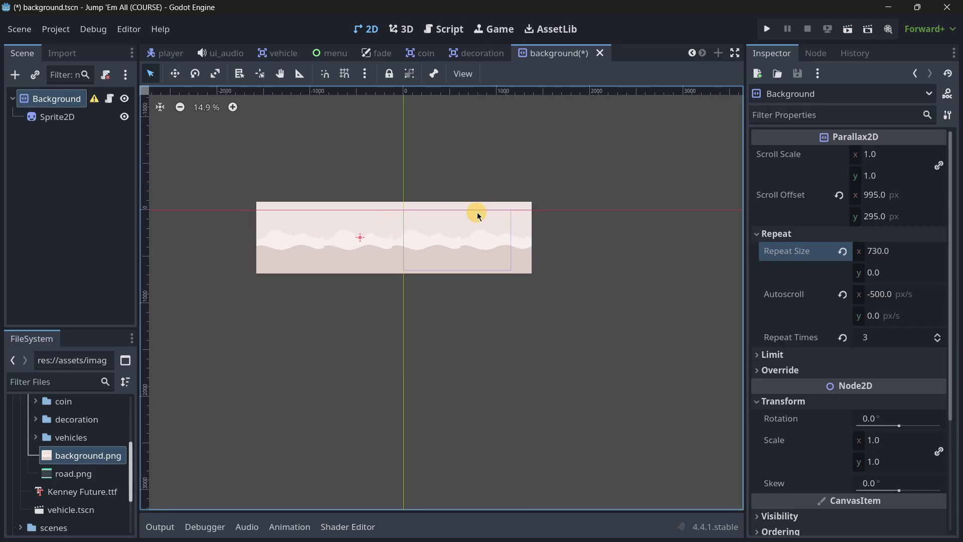
pyautogui.hotkey('ctrl', 'z')
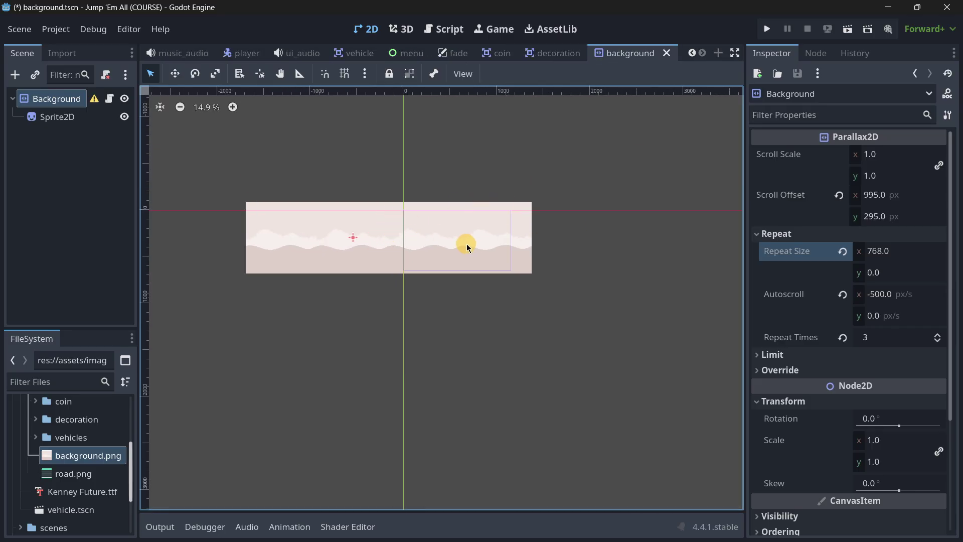
# Step: Set the background Sprite2D's Transform Scale to 1
pyautogui.click(56, 117)
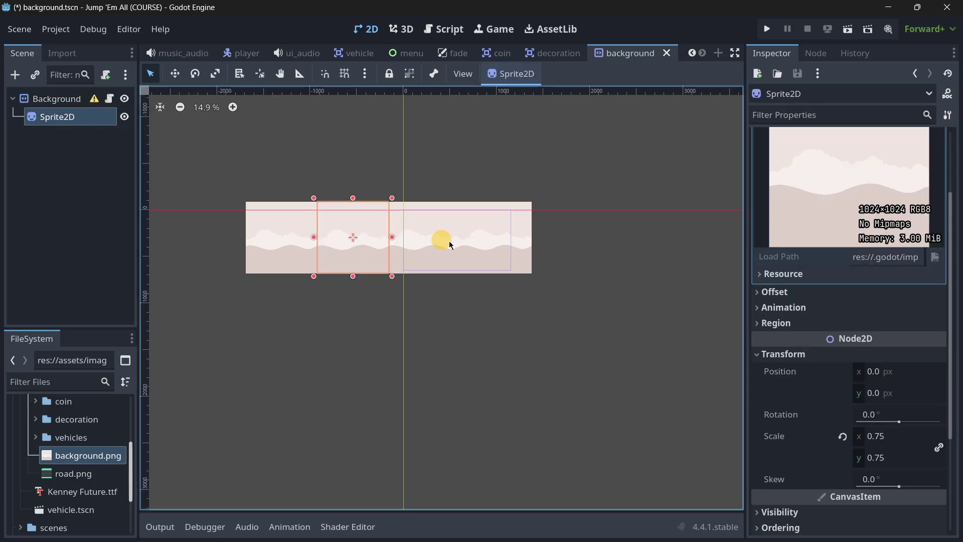
pyautogui.scroll(-2, 856, 305)
pyautogui.click(891, 336)
pyautogui.write('1')
pyautogui.press('Return')
# Step: Compare the Background's parallax settings with the sprite's texture size, then begin editing Repeat Size x
pyautogui.click(47, 176)
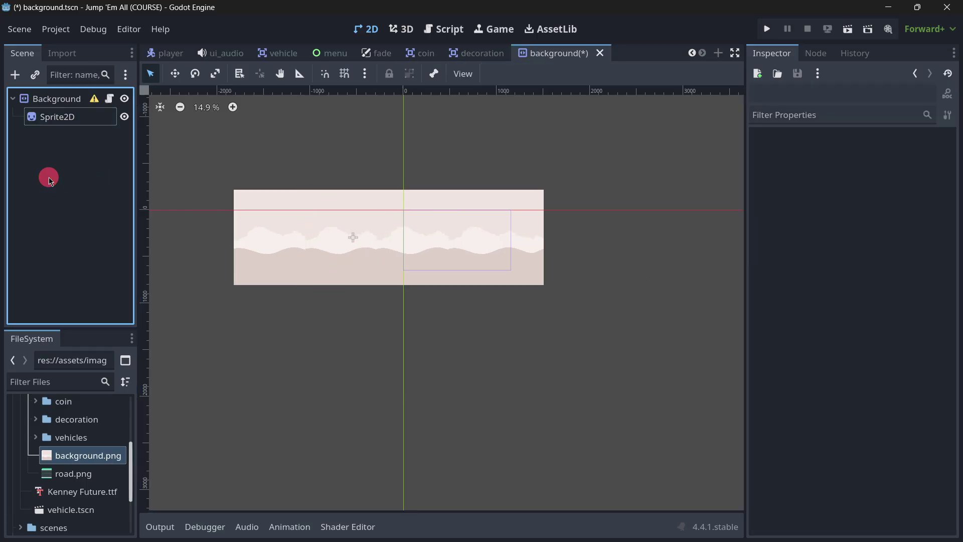
pyautogui.click(40, 99)
pyautogui.click(62, 118)
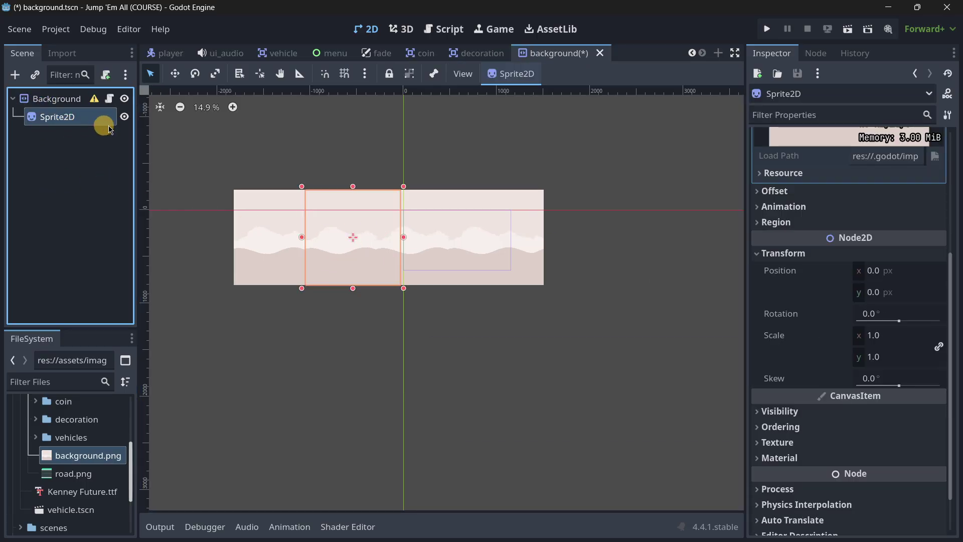
pyautogui.click(64, 99)
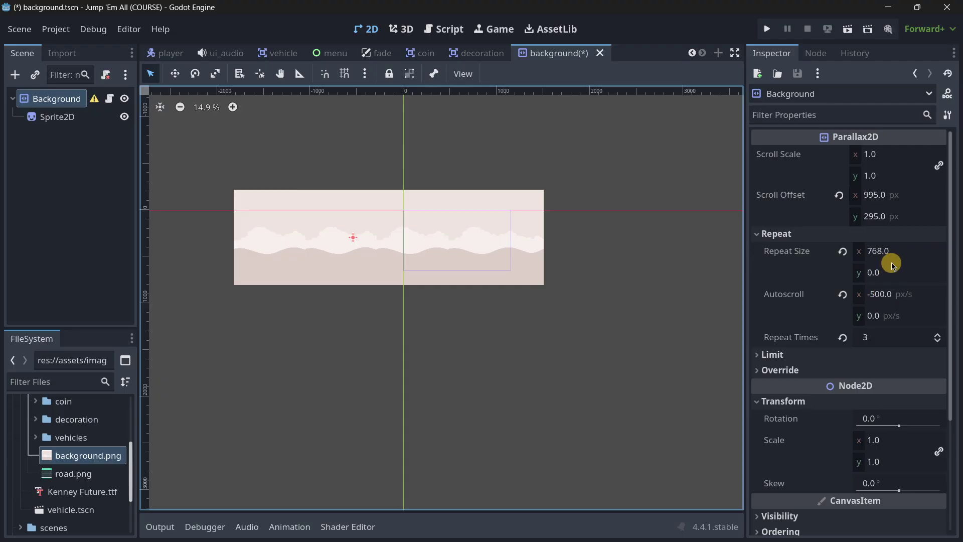
pyautogui.click(100, 117)
pyautogui.scroll(3, 898, 322)
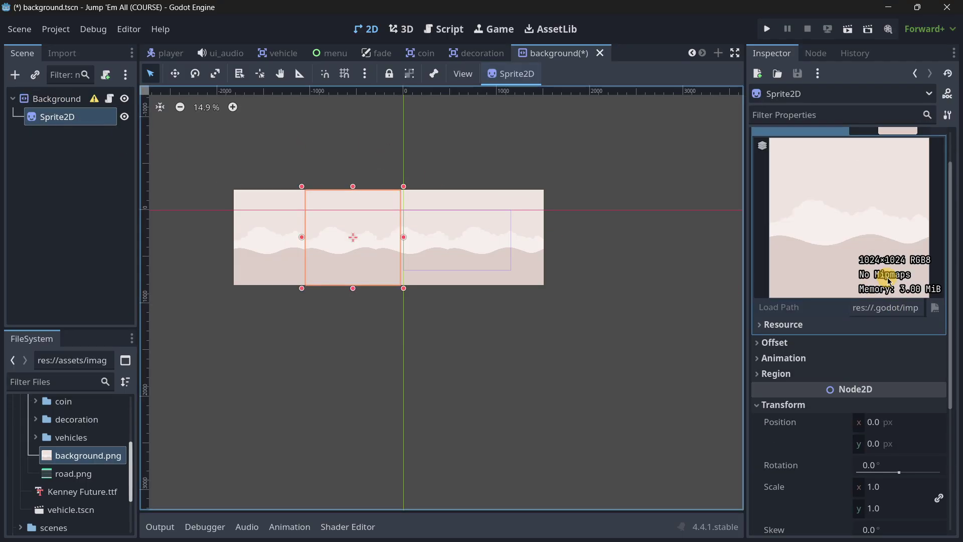
pyautogui.scroll(2, 899, 321)
pyautogui.click(71, 104)
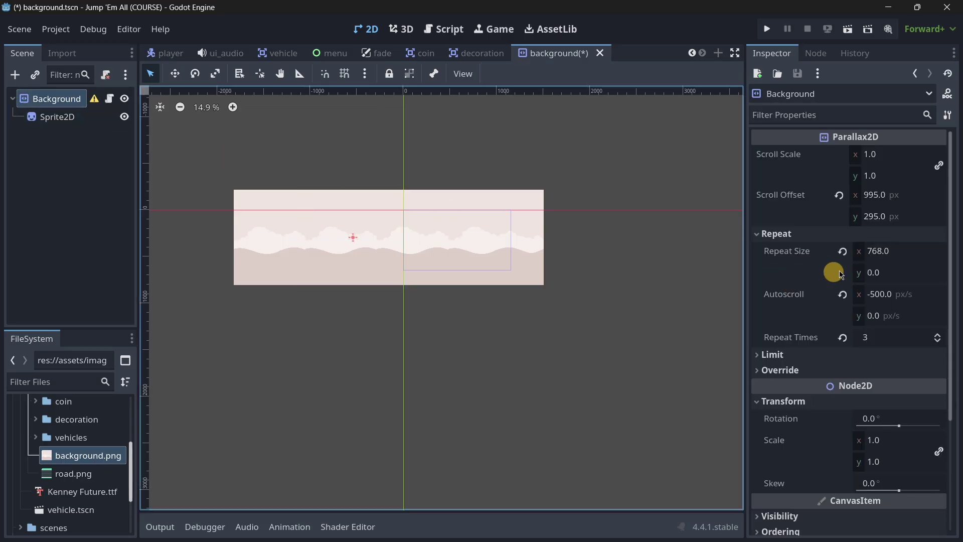
pyautogui.click(892, 250)
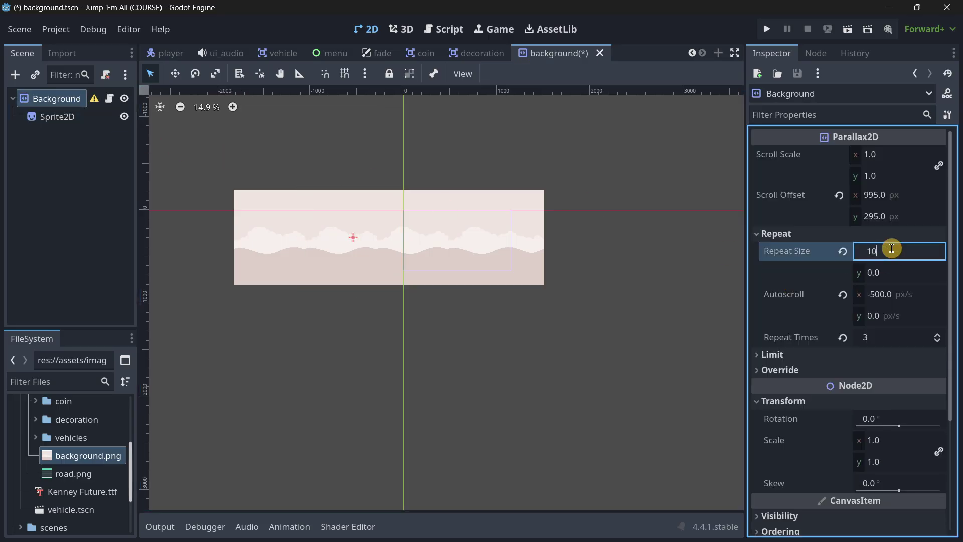
# Step: Set the Background's Repeat Size x to 1024 and look over the continuous strip
pyautogui.write('1024')
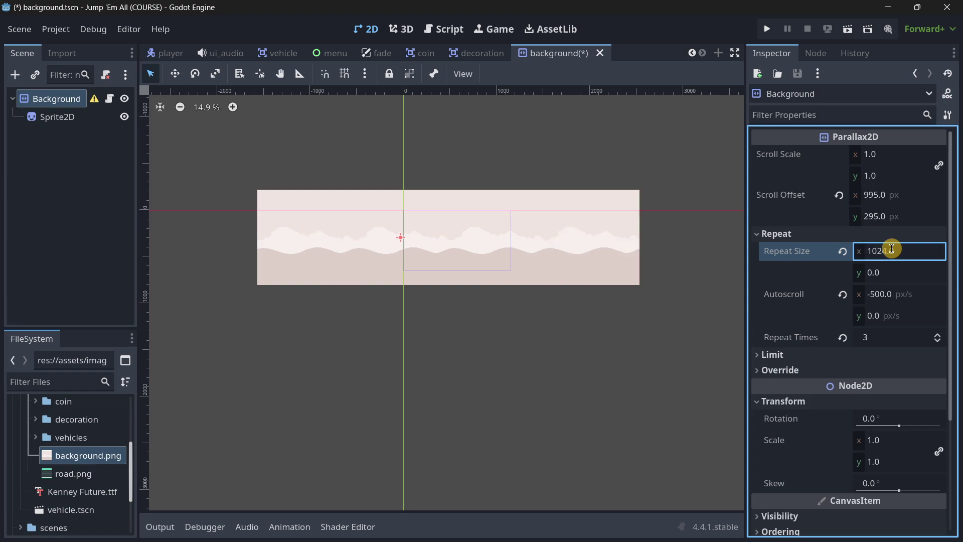
pyautogui.press('Return')
pyautogui.scroll(4, 521, 230)
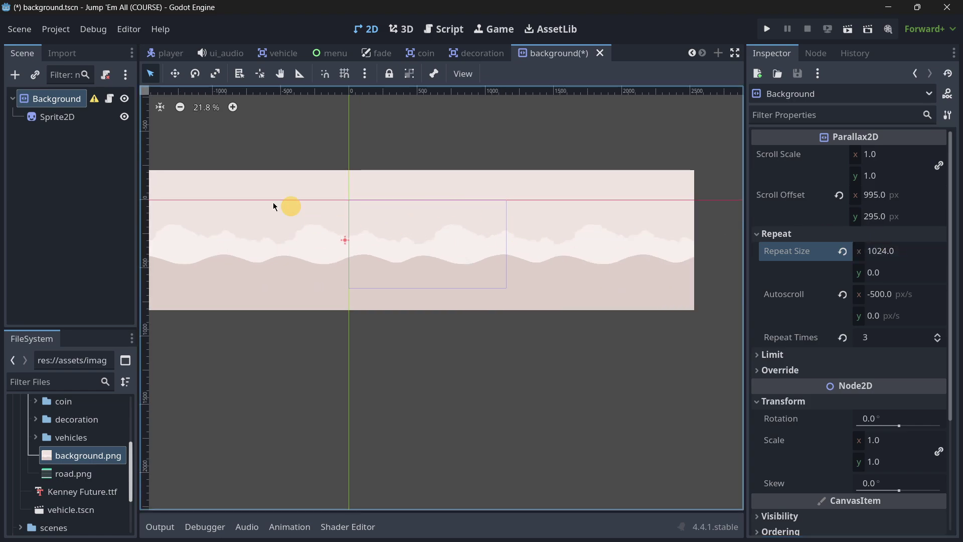
pyautogui.scroll(-8, 316, 219)
pyautogui.moveTo(311, 214); pyautogui.dragTo(348, 220, button='middle')
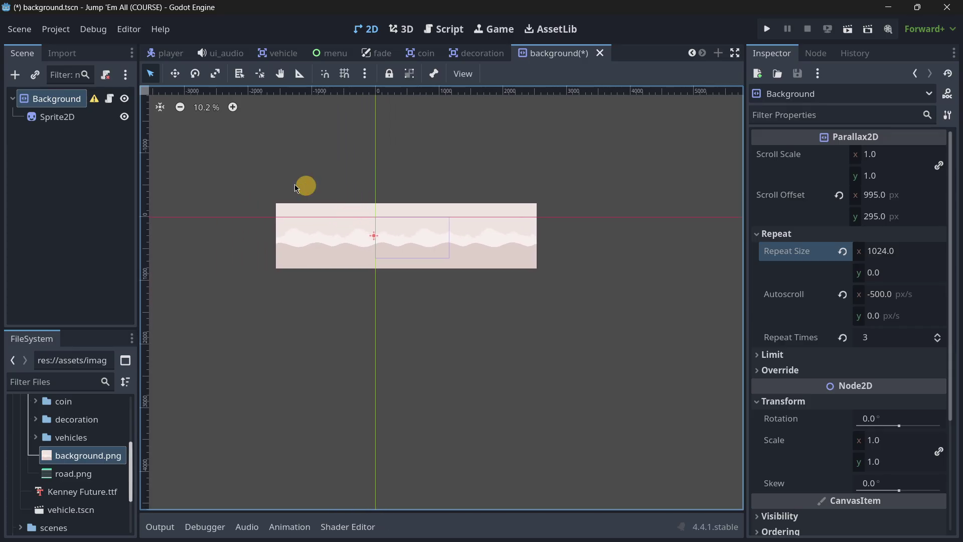
pyautogui.scroll(-2, 793, 388)
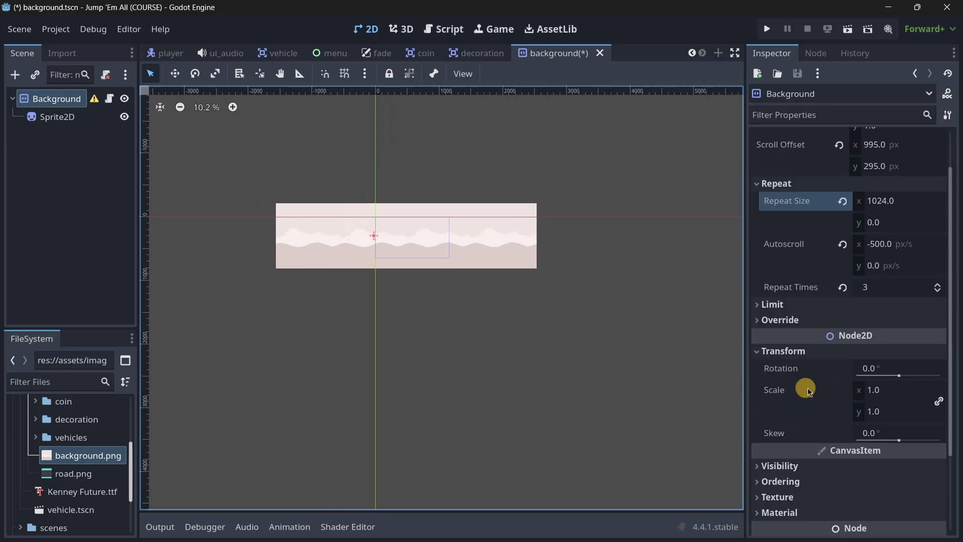
# Step: Shrink the Background Parallax2D node's scale to about 0.745, then recheck Sprite2D and Background
pyautogui.moveTo(855, 391); pyautogui.dragTo(482, 277)
pyautogui.scroll(5, 419, 273)
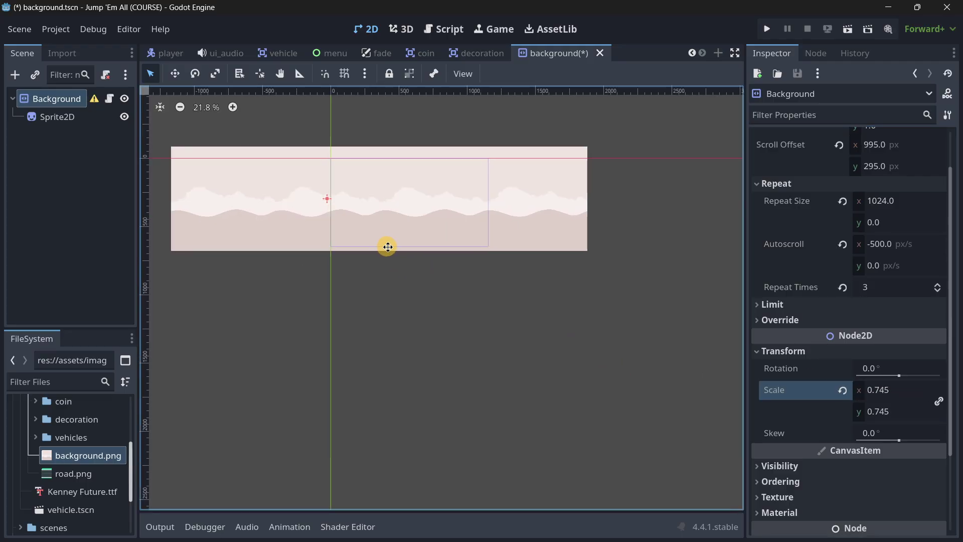
pyautogui.scroll(-1, 447, 278)
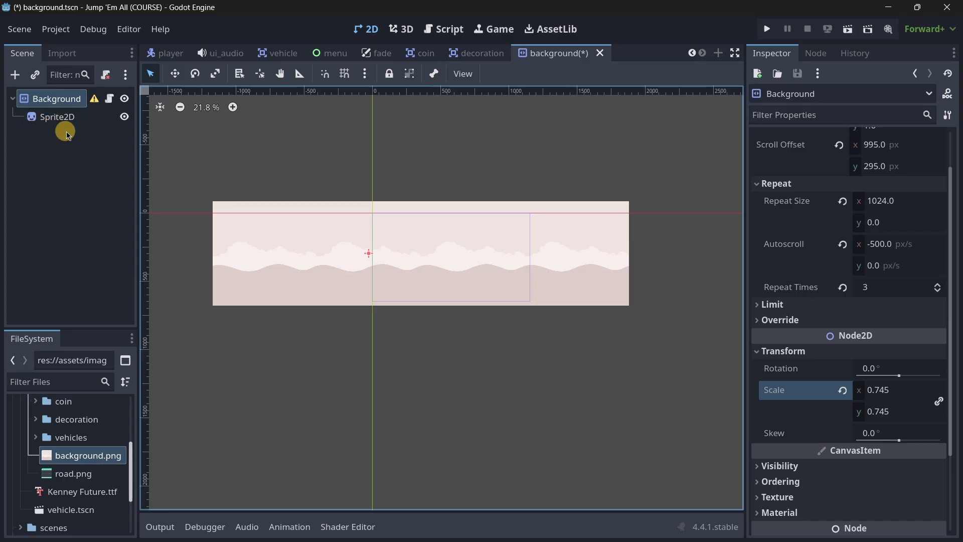
pyautogui.click(53, 117)
pyautogui.click(103, 134)
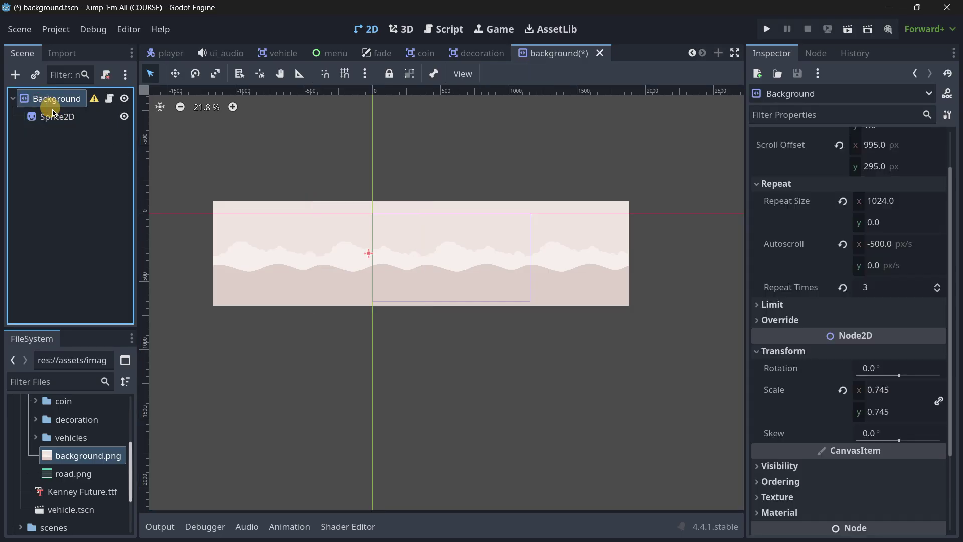
pyautogui.scroll(-3, 783, 338)
pyautogui.scroll(5, 770, 335)
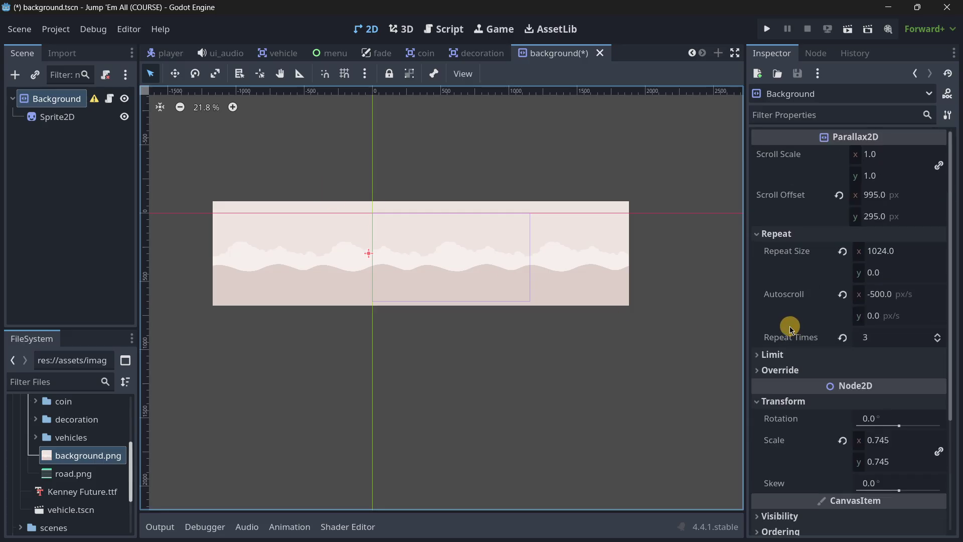
# Step: Open background.gd, highlight the autoscroll assignment on line 13, and return to the 2D view
pyautogui.click(108, 99)
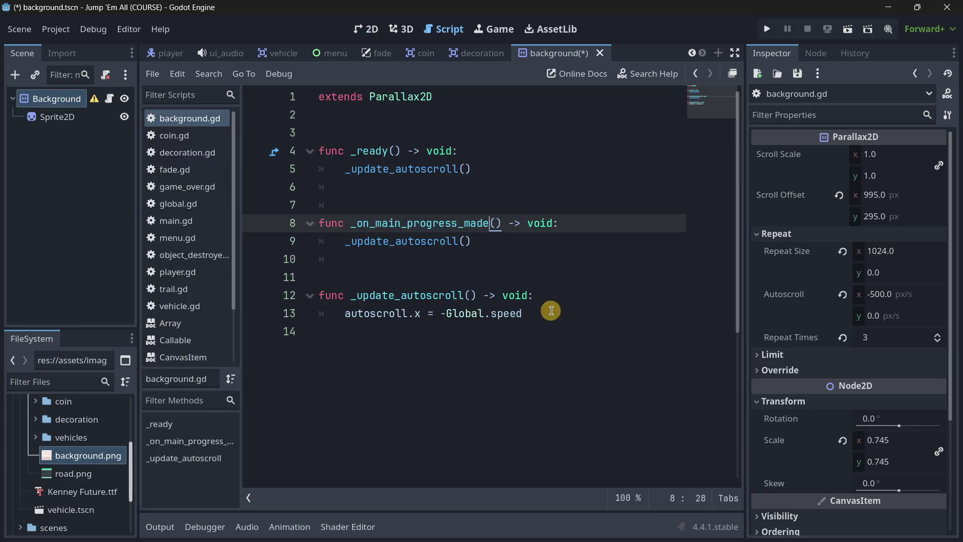
pyautogui.moveTo(550, 309); pyautogui.dragTo(344, 312)
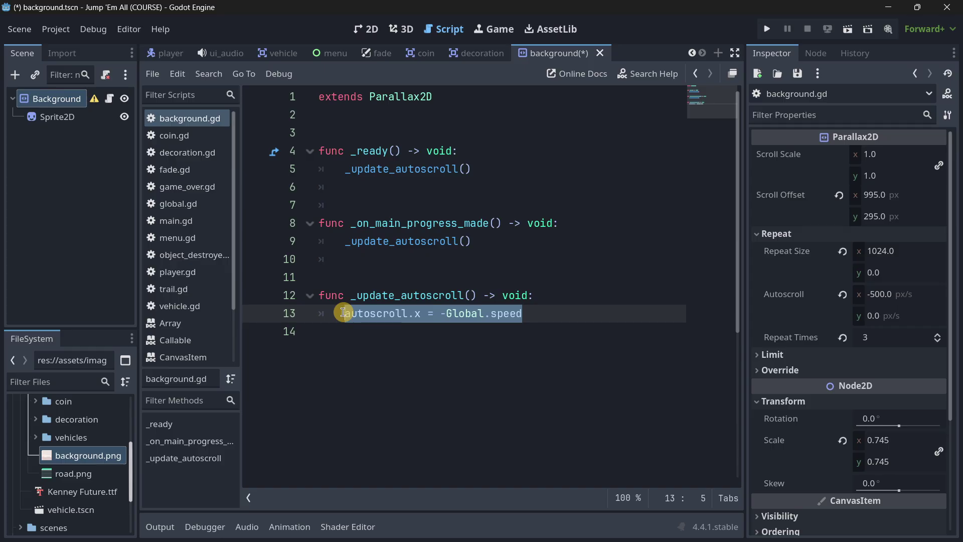
pyautogui.click(364, 29)
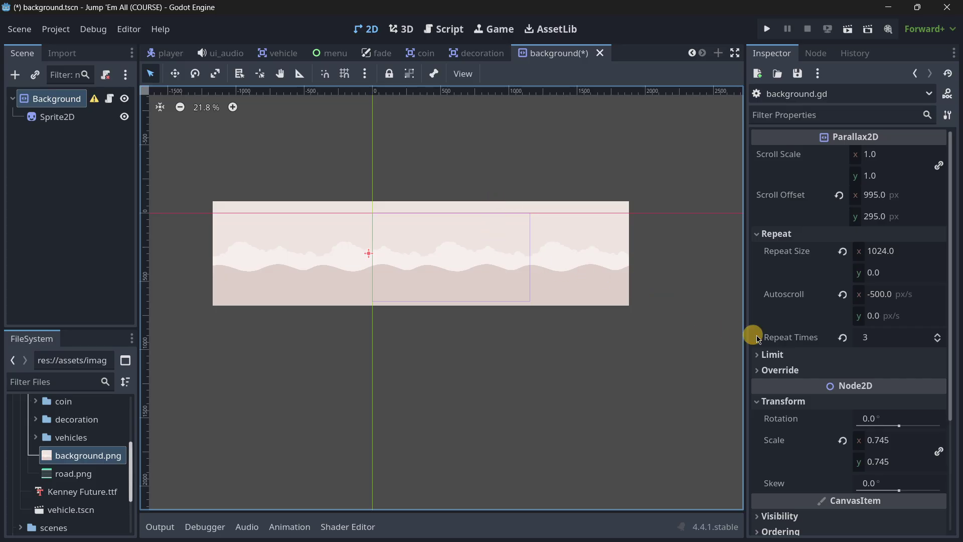
# Step: Reset Repeat Times to 1, test-play the game, stop it, and begin editing Repeat Times
pyautogui.click(845, 339)
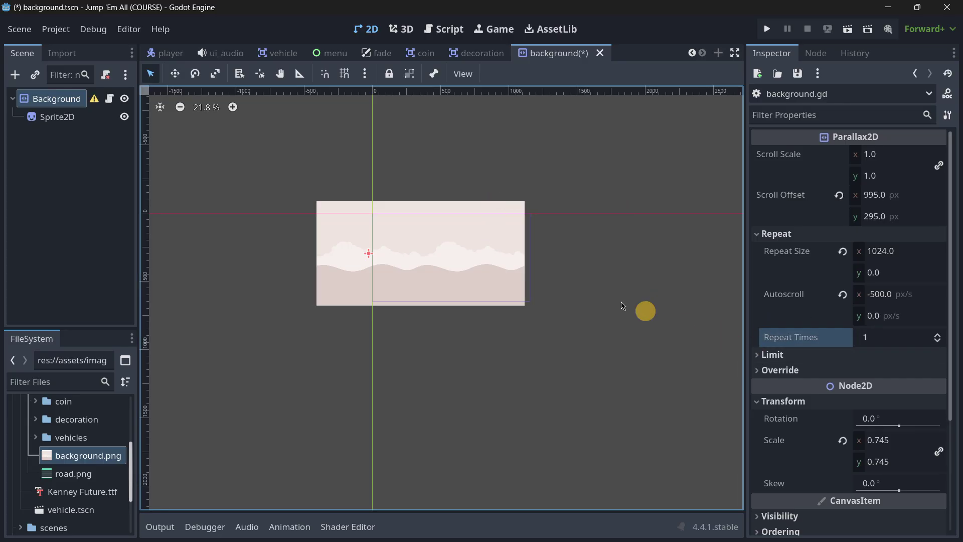
pyautogui.click(764, 29)
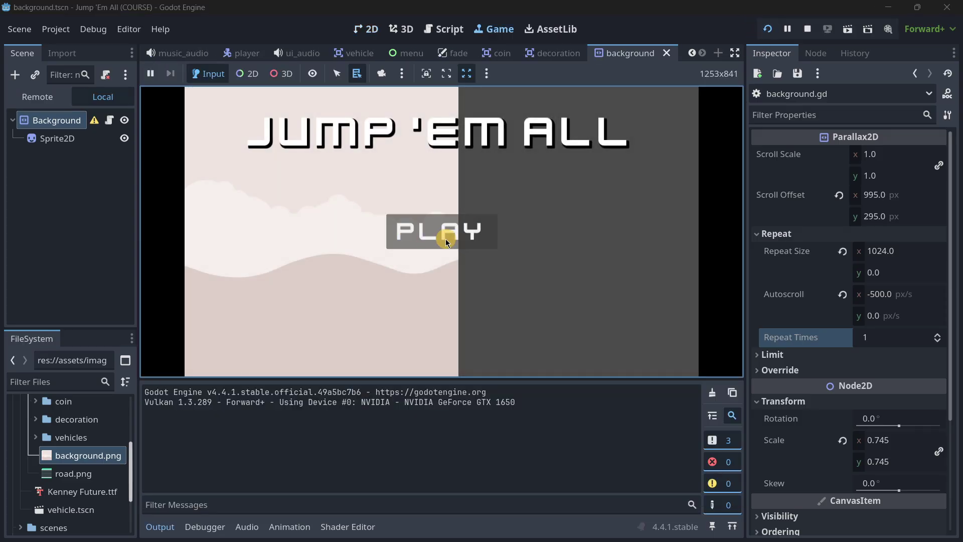
pyautogui.click(445, 239)
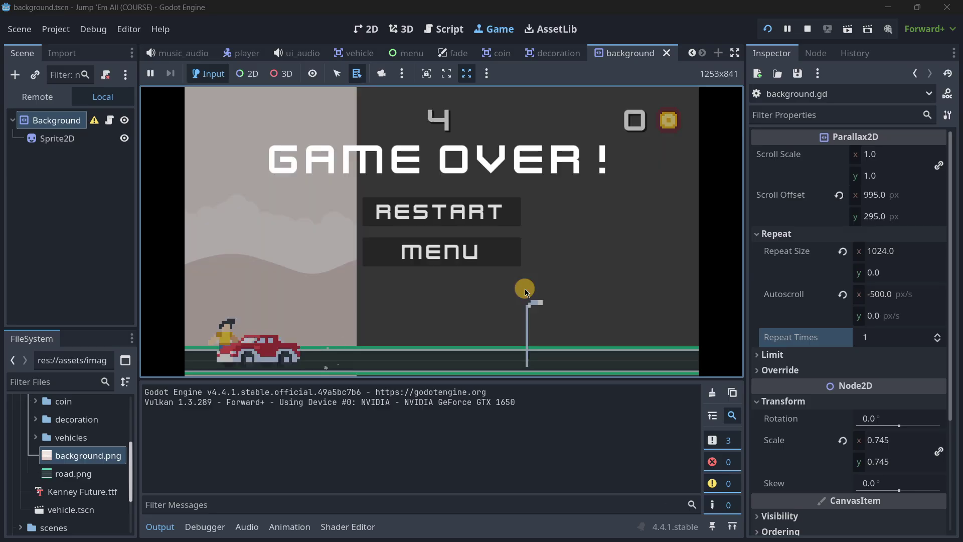
pyautogui.click(808, 30)
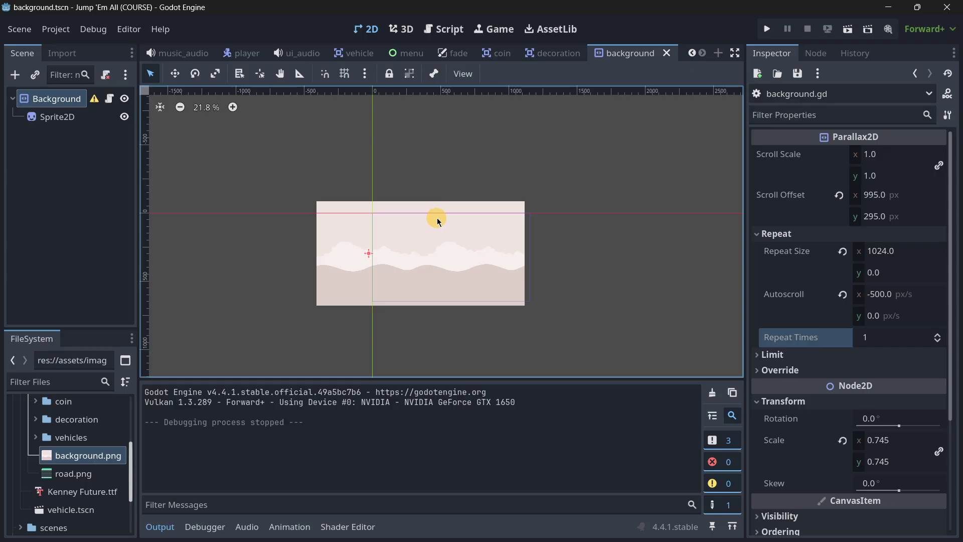
pyautogui.click(867, 339)
# Step: Set the background's Repeat Times to 2 and test-run the scene
pyautogui.write('2')
pyautogui.press('Return')
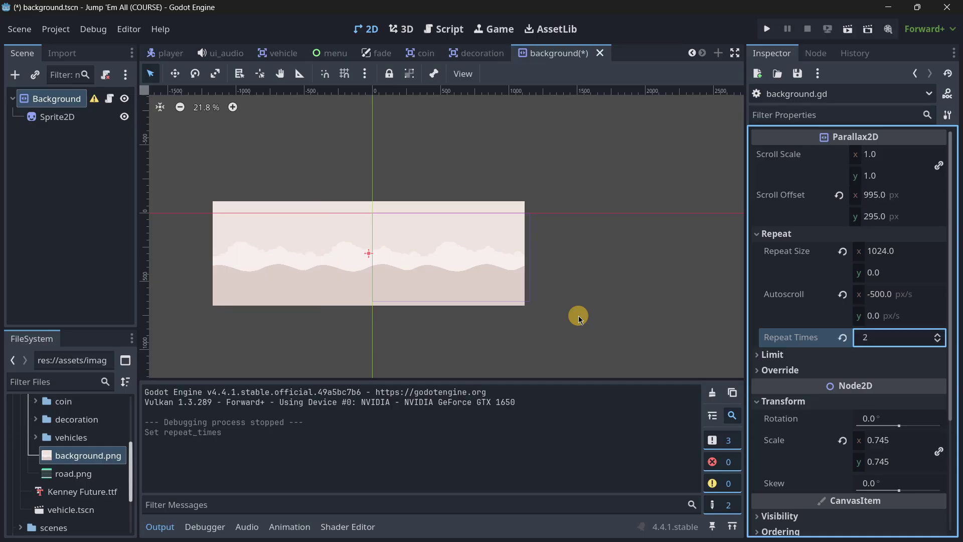
pyautogui.click(841, 36)
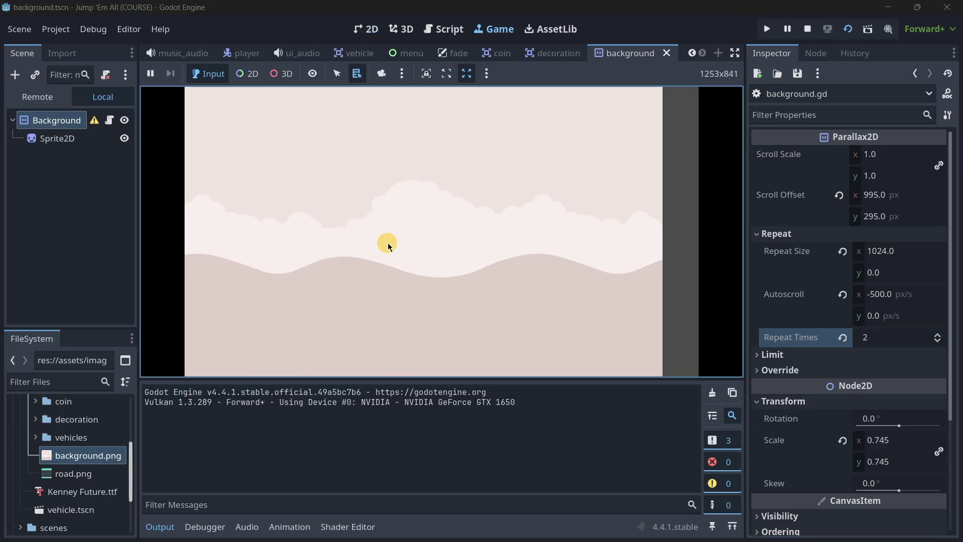
pyautogui.click(807, 29)
# Step: Change Repeat Times to 3 and test-run the scene again
pyautogui.scroll(10, 552, 240)
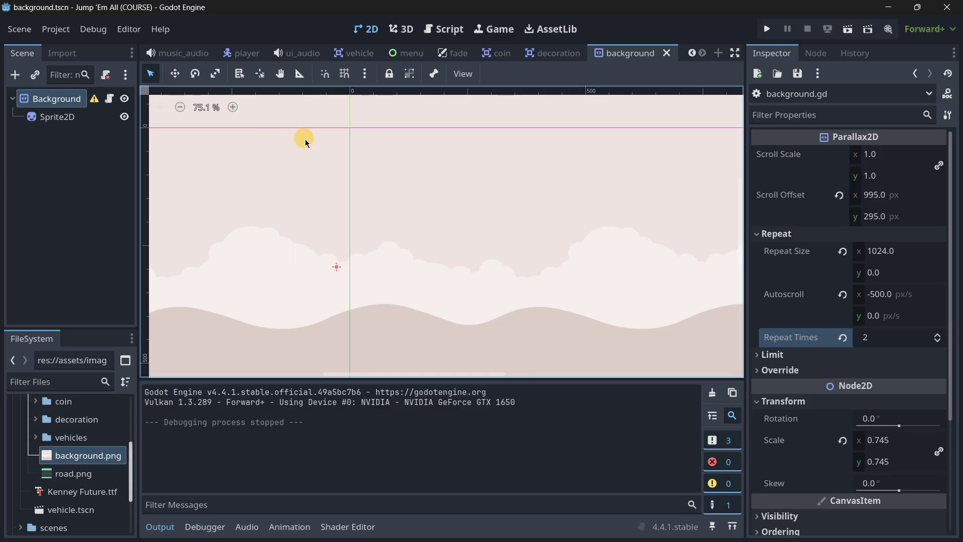
pyautogui.scroll(-8, 312, 169)
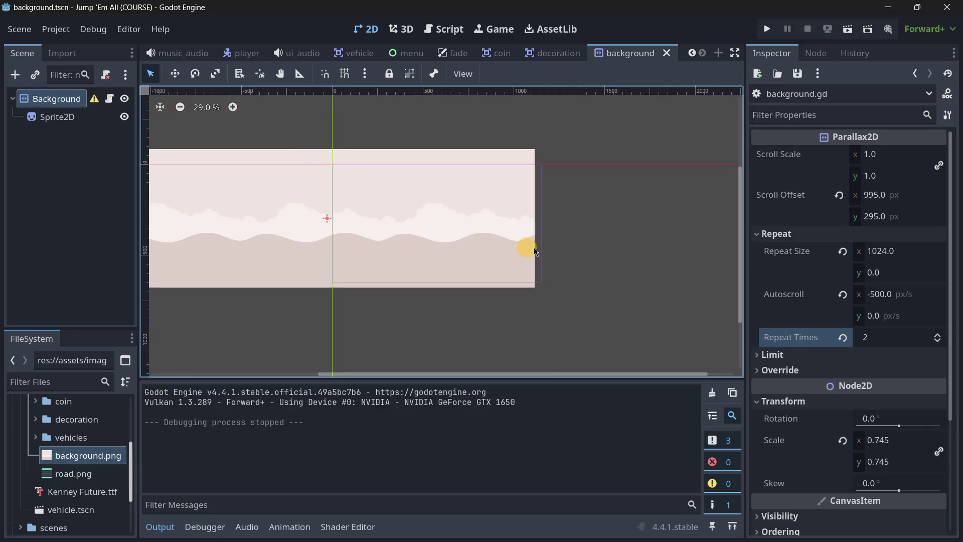
pyautogui.scroll(1, 577, 186)
pyautogui.keyDown('ctrl'); pyautogui.scroll(-1, 539, 166); pyautogui.keyUp('ctrl')
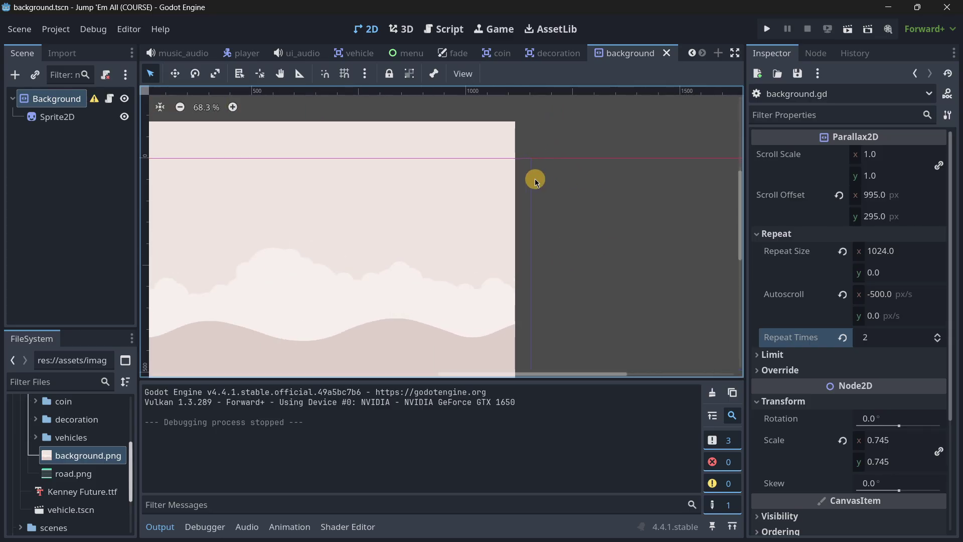
pyautogui.keyDown('ctrl'); pyautogui.scroll(4, 531, 257); pyautogui.keyUp('ctrl')
pyautogui.click(854, 341)
pyautogui.write('3')
pyautogui.press('Return')
pyautogui.scroll(-6, 604, 226)
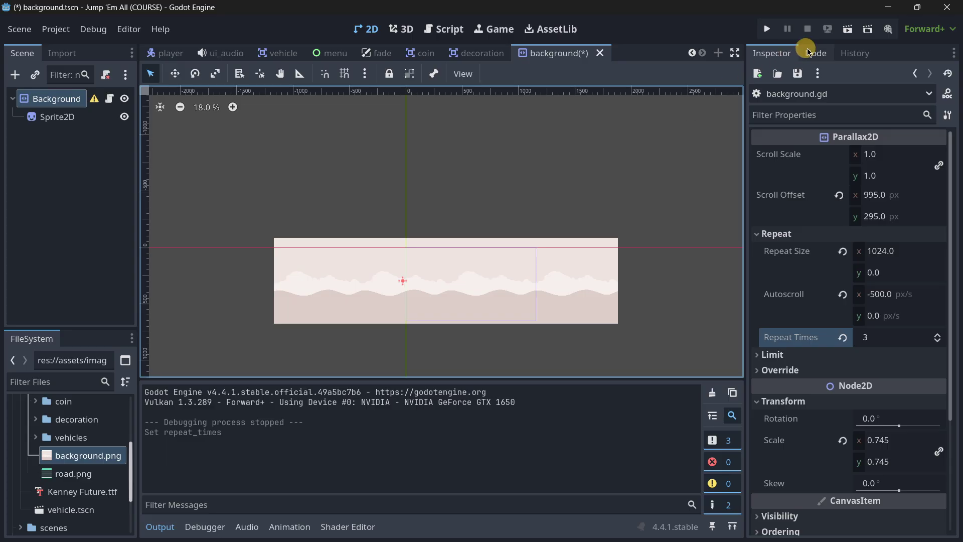
pyautogui.click(849, 31)
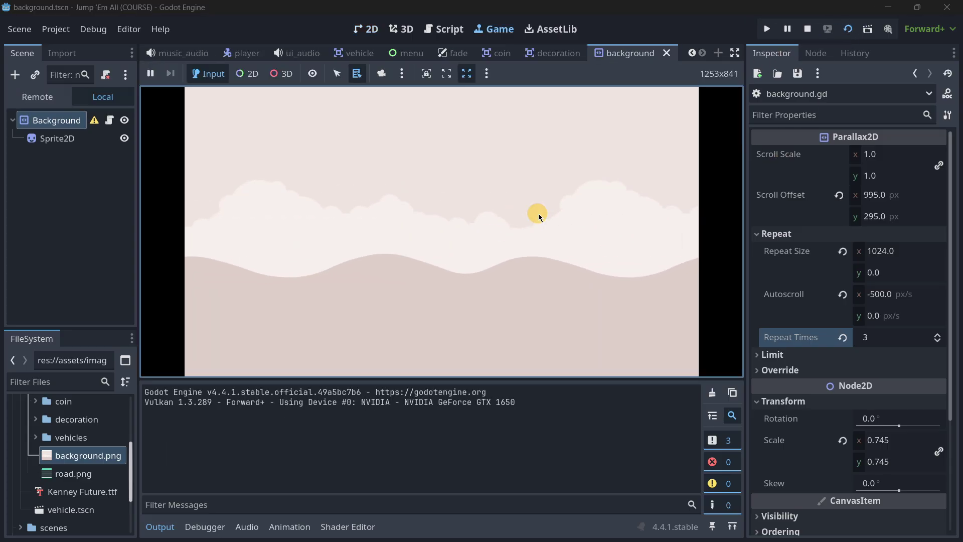
pyautogui.click(808, 29)
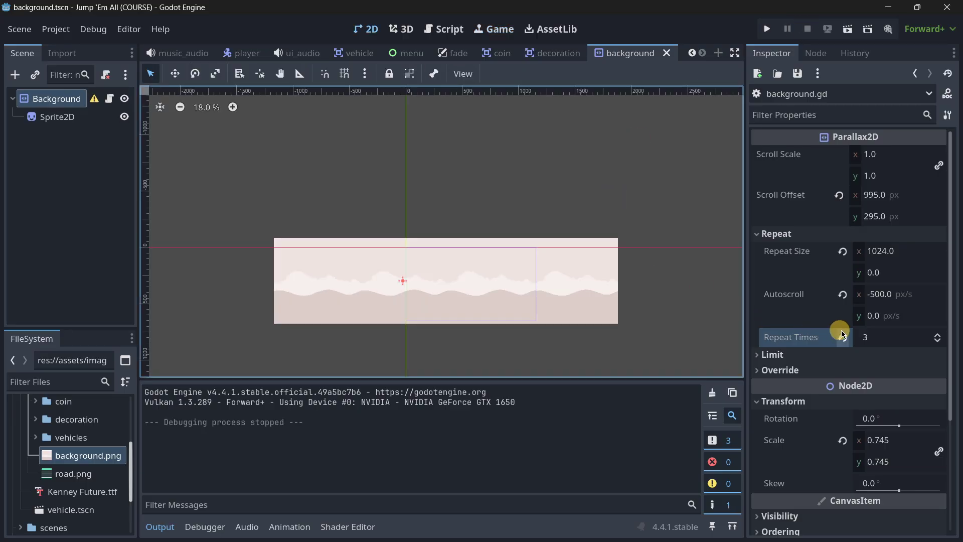
pyautogui.click(884, 334)
# Step: Set Repeat Times to 4 and test-run the scene
pyautogui.write('4')
pyautogui.press('Return')
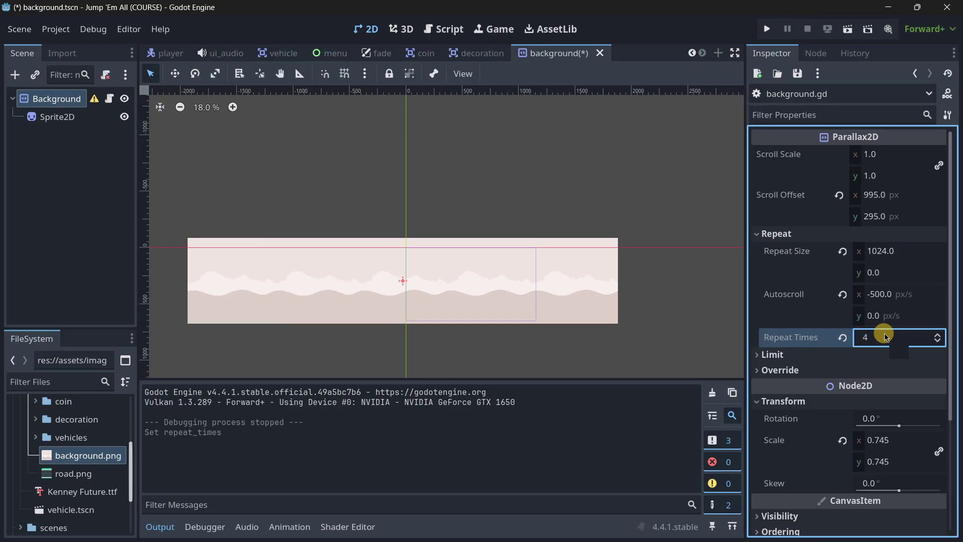
pyautogui.click(852, 43)
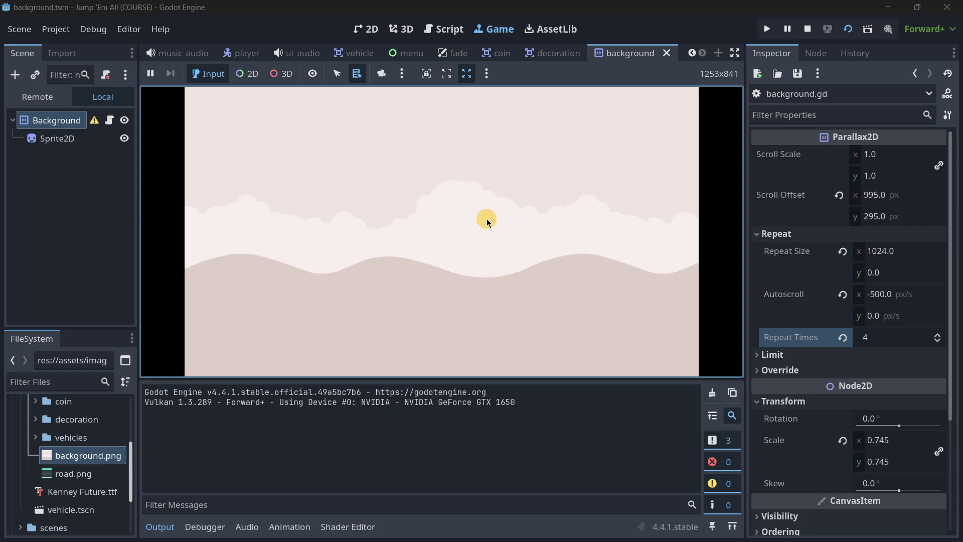
pyautogui.click(808, 28)
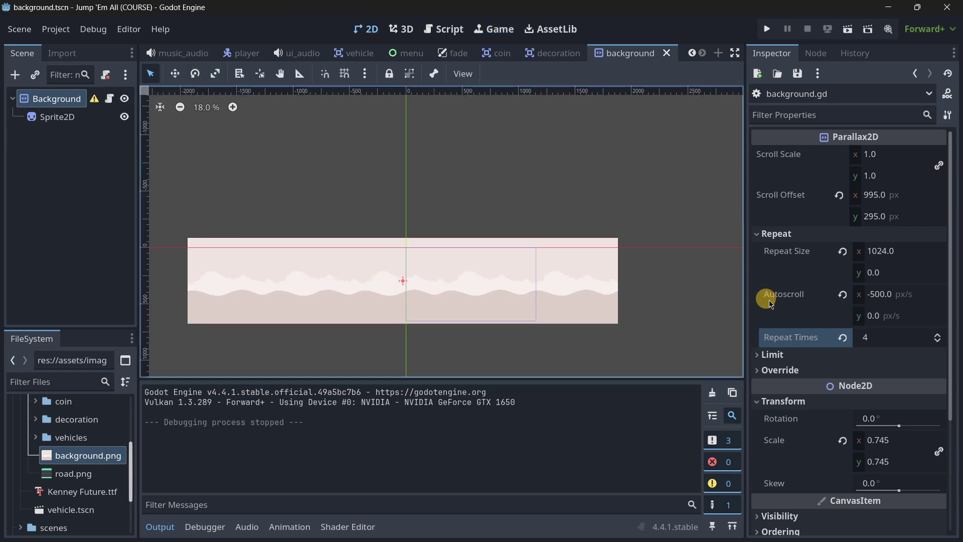
# Step: Return Repeat Times to 3 and inspect the tiled background on the canvas
pyautogui.click(877, 343)
pyautogui.press('Return')
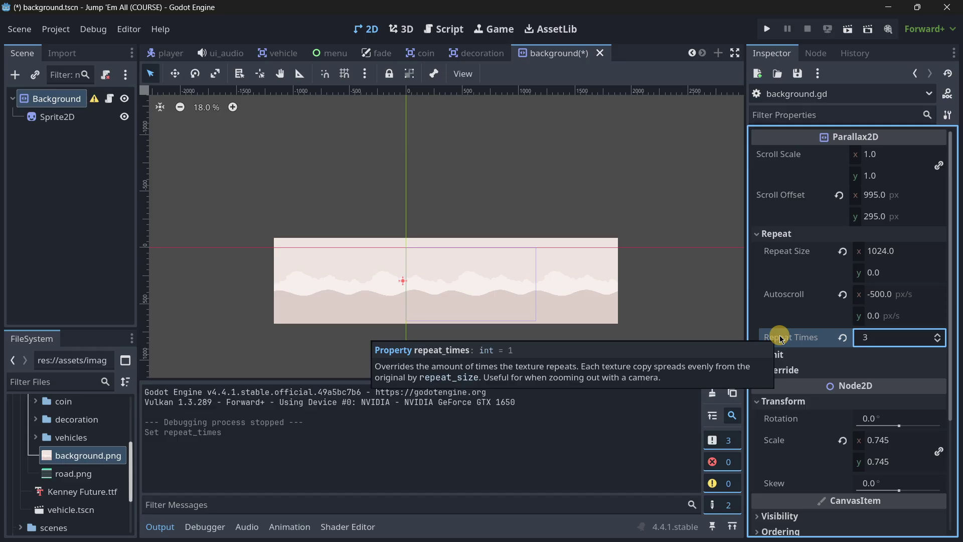
pyautogui.scroll(2, 445, 273)
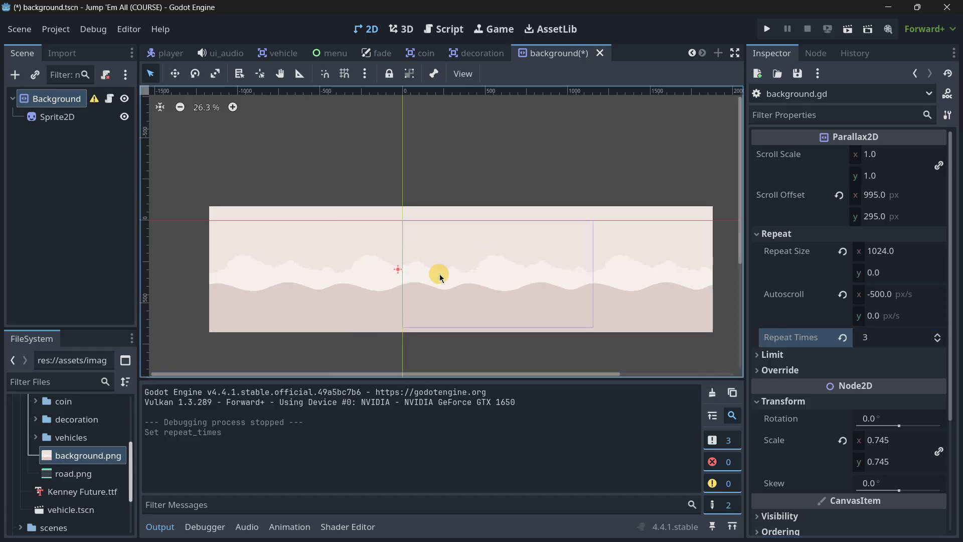
pyautogui.moveTo(444, 274); pyautogui.dragTo(408, 282, button='middle')
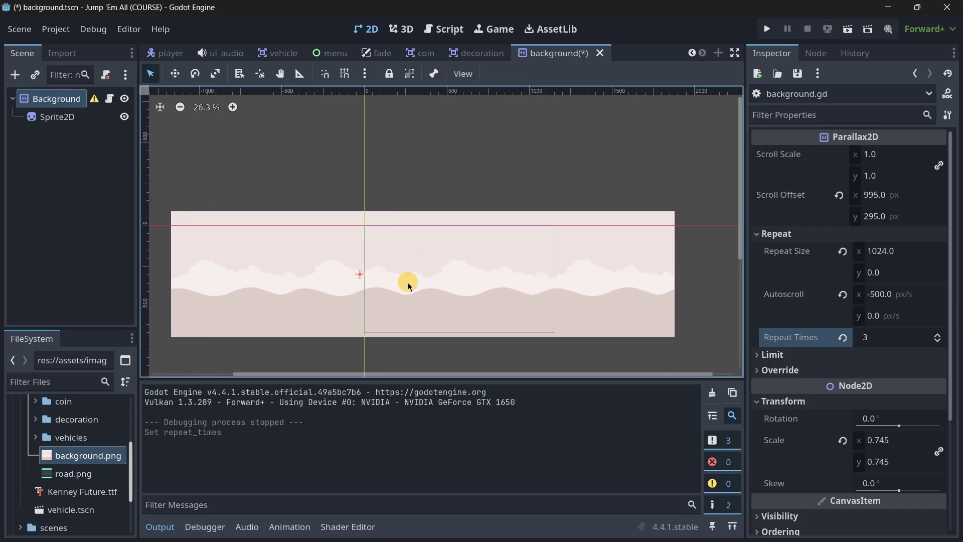
pyautogui.scroll(-4, 408, 282)
pyautogui.scroll(5, 407, 293)
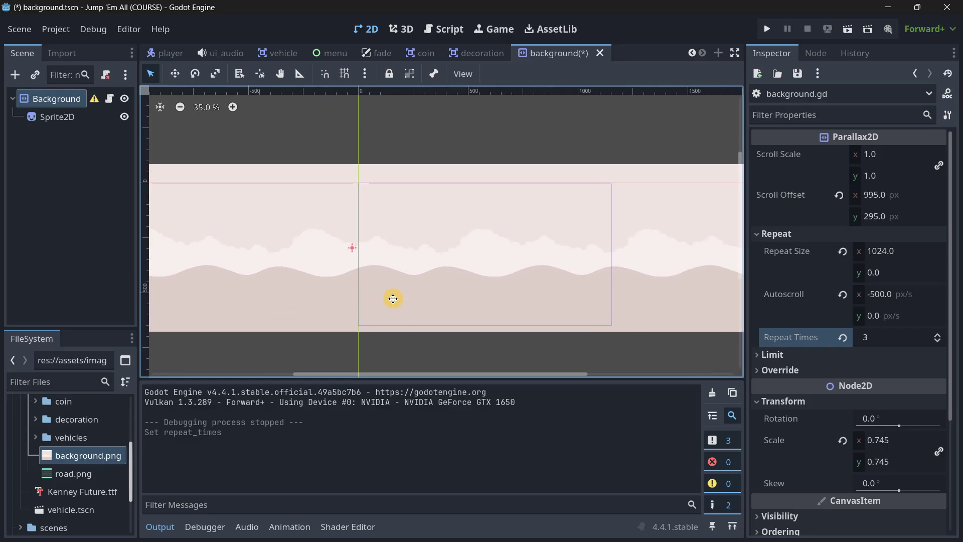
pyautogui.scroll(1, 390, 299)
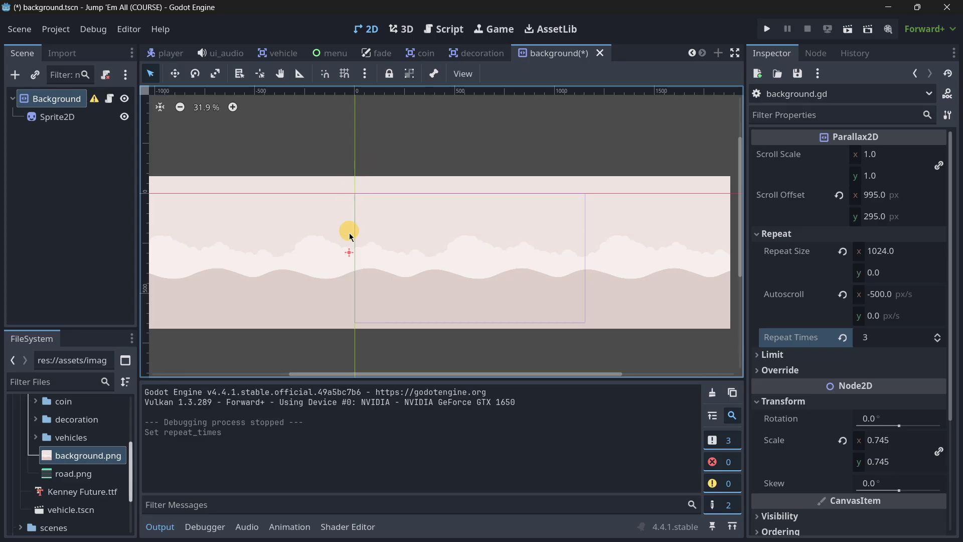
pyautogui.scroll(-5, 311, 245)
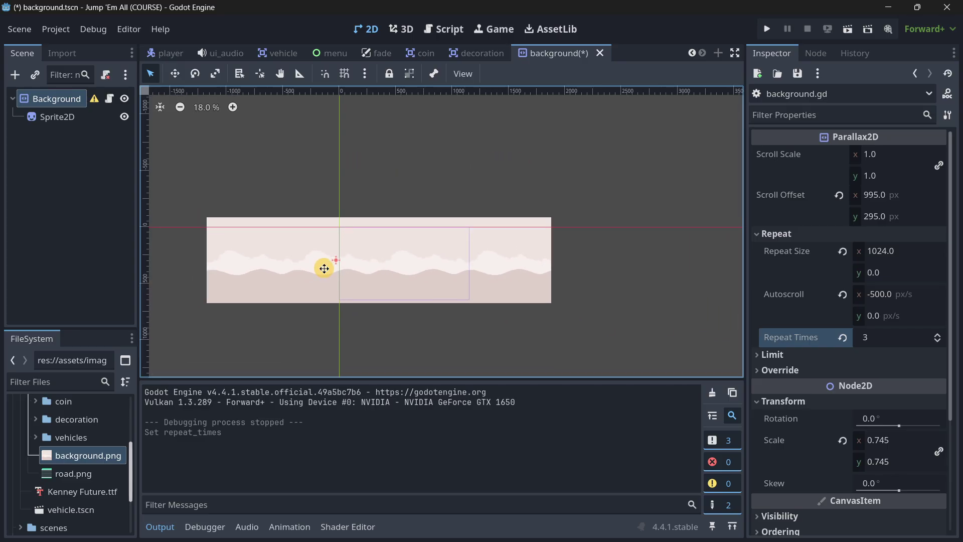
pyautogui.moveTo(326, 266); pyautogui.dragTo(386, 284, button='middle')
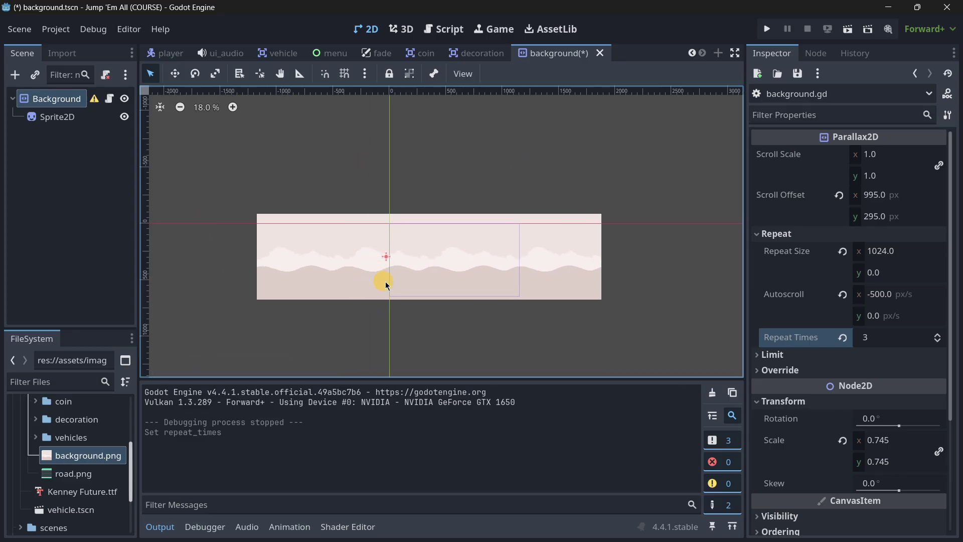
# Step: Try Repeat Times of 4, then 5, and test-run the scene
pyautogui.click(868, 340)
pyautogui.write('4')
pyautogui.press('Return')
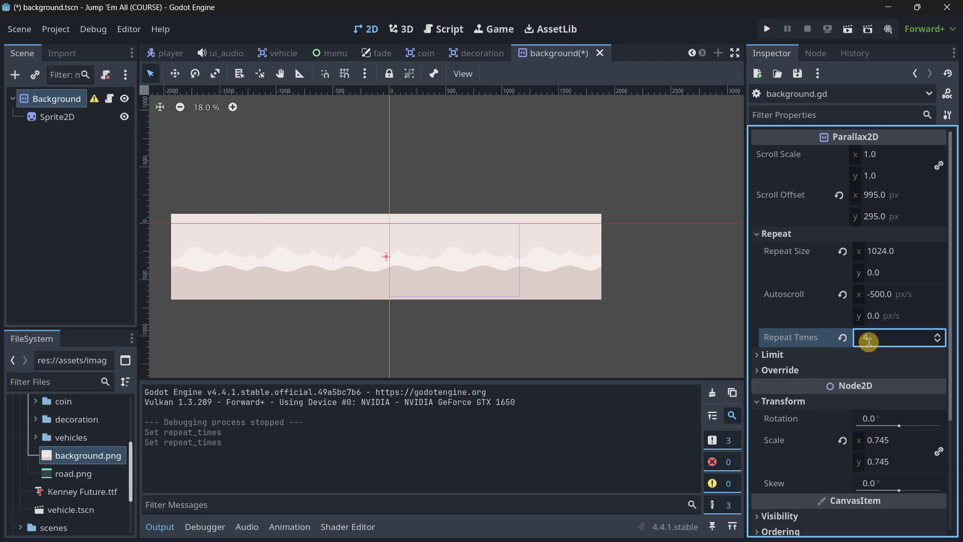
pyautogui.write('5')
pyautogui.press('Return')
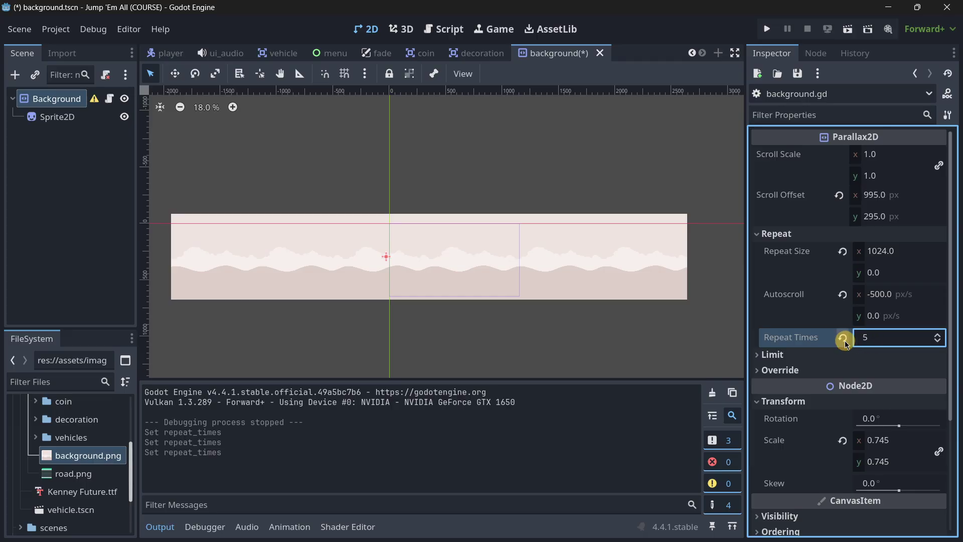
pyautogui.click(845, 32)
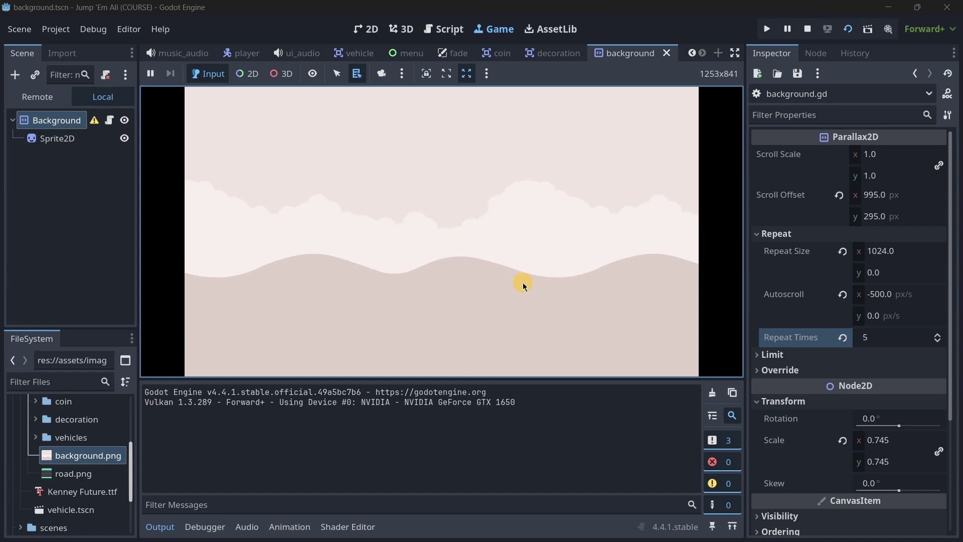
pyautogui.click(807, 29)
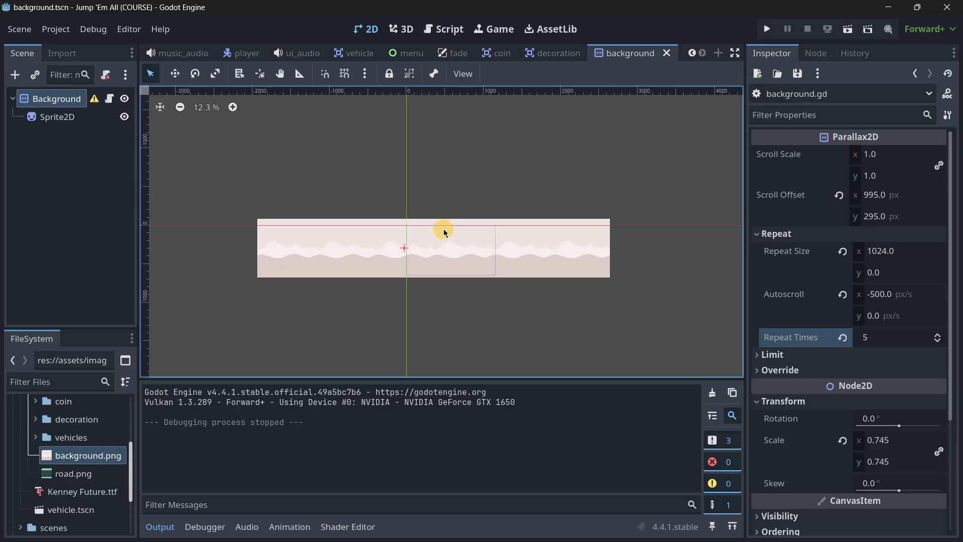
# Step: Undo Repeat Times back to 3 and recentre the view on the background
pyautogui.hotkey('ctrl', 'z')
pyautogui.hotkey('ctrl', 'z')
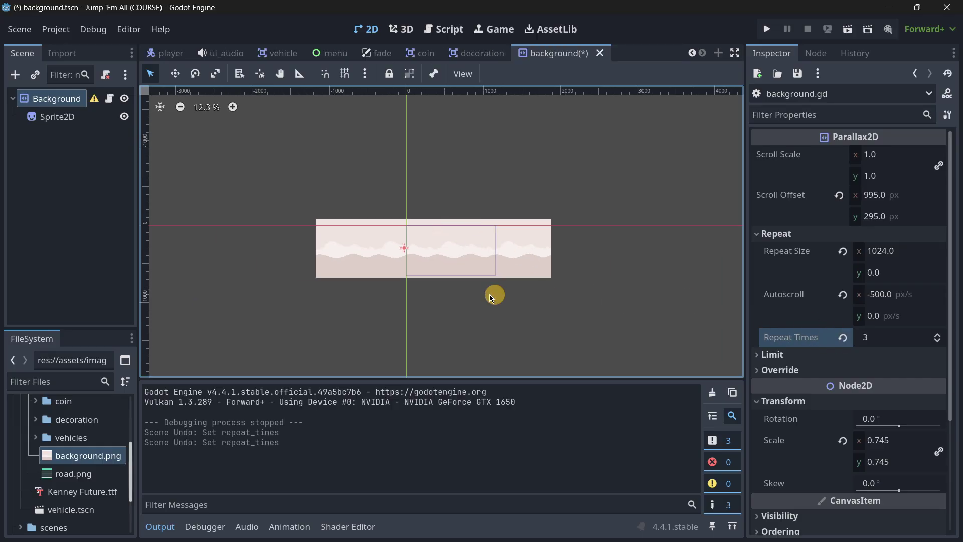
pyautogui.scroll(4, 320, 231)
pyautogui.moveTo(401, 251); pyautogui.dragTo(350, 247, button='middle')
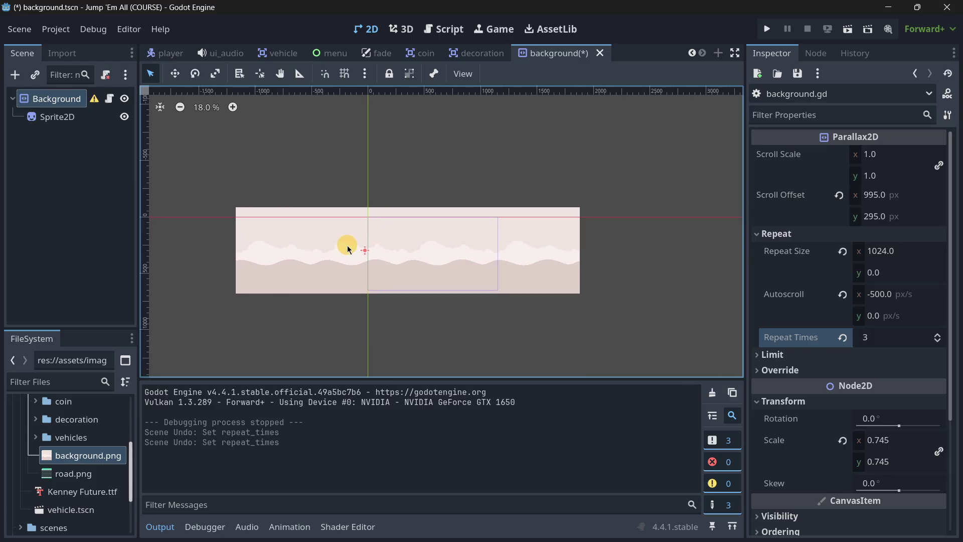
pyautogui.scroll(6, 347, 246)
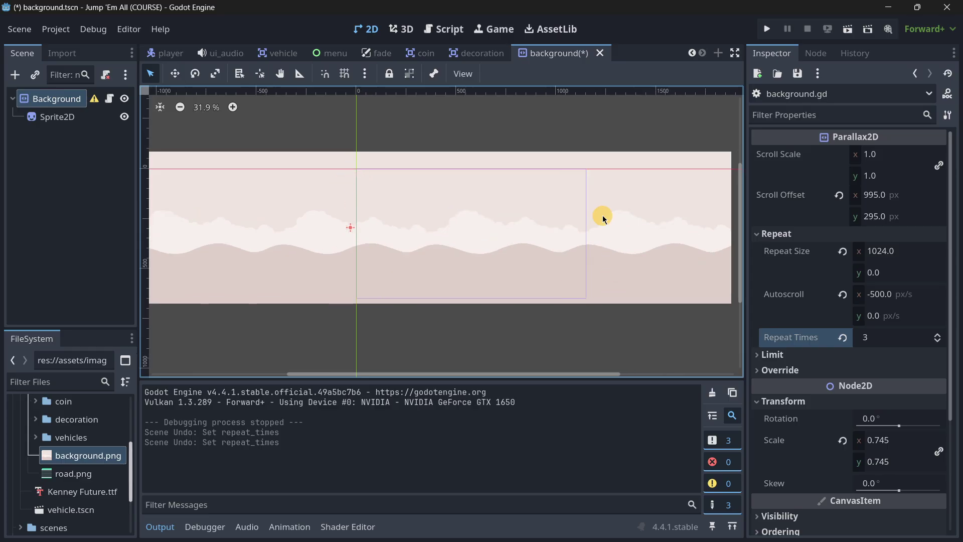
pyautogui.scroll(-6, 582, 241)
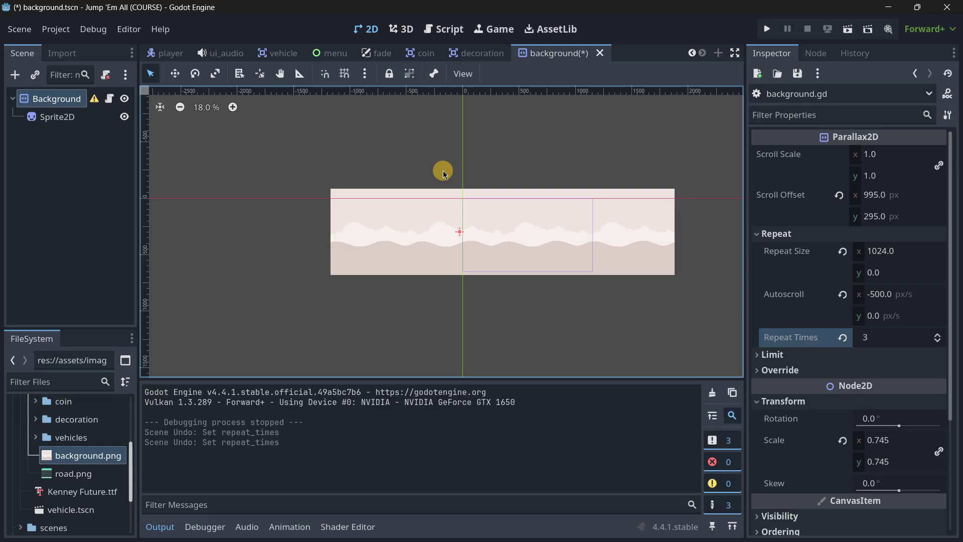
# Step: Reset the background's Scroll Offset x to 0 and run the scene
pyautogui.click(876, 201)
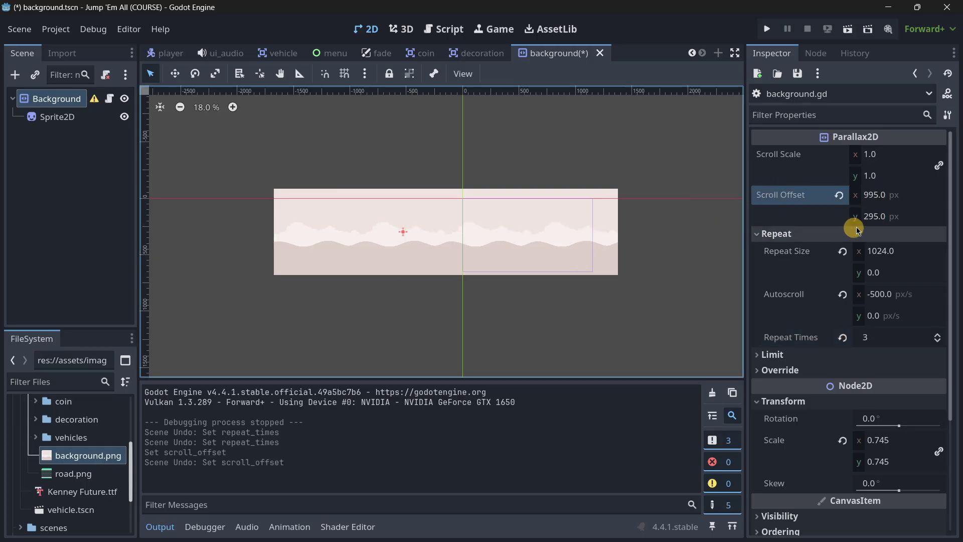
pyautogui.click(877, 204)
pyautogui.write('0')
pyautogui.press('Return')
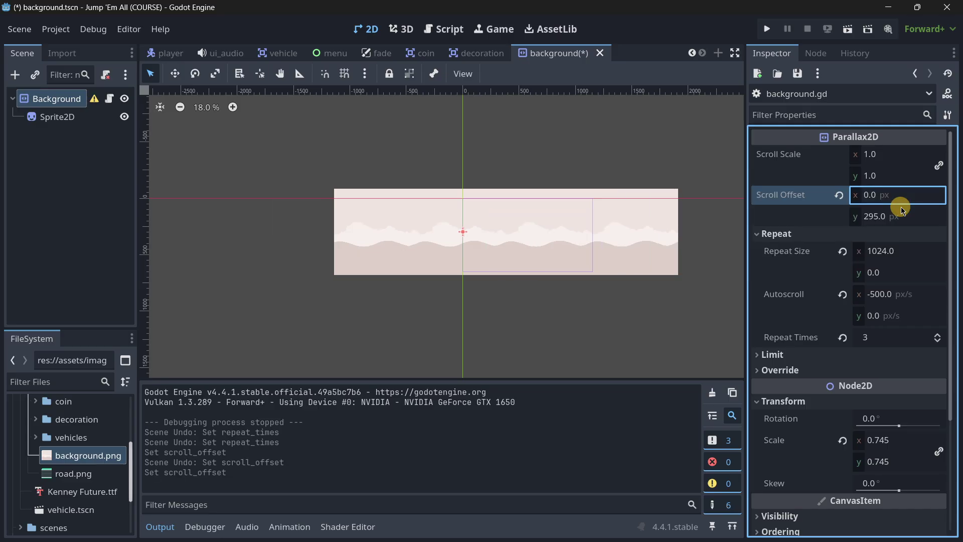
pyautogui.scroll(3, 427, 228)
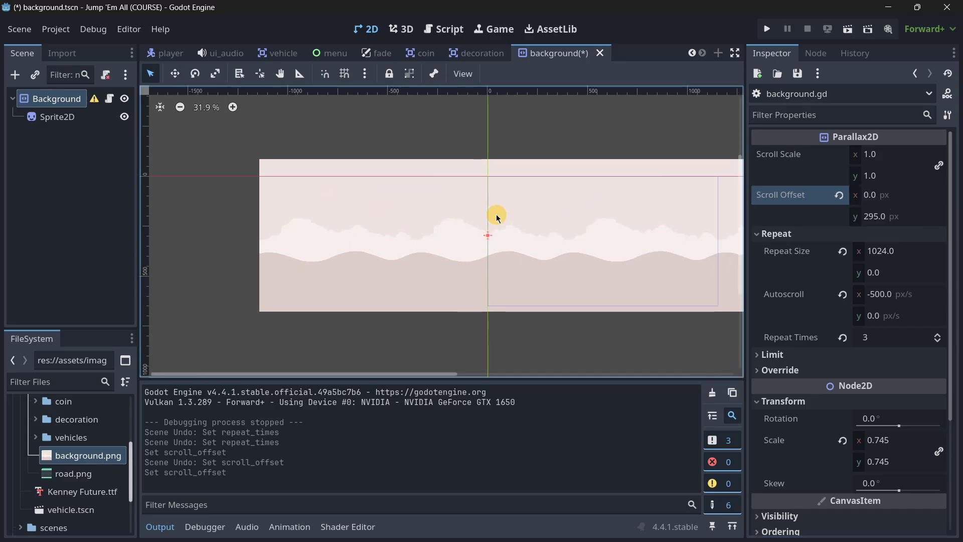
pyautogui.click(846, 32)
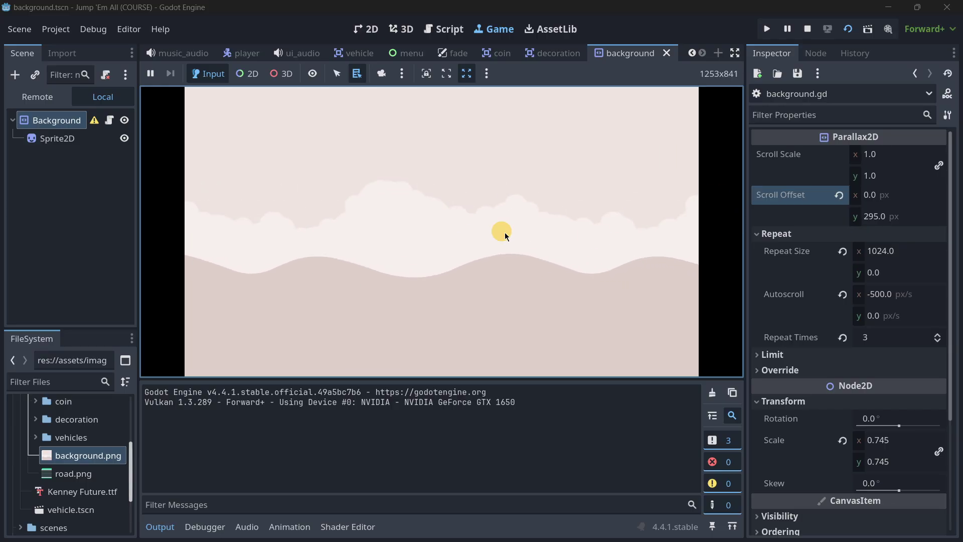
# Step: Briefly try Repeat Times 2, undo it, set 3 again, and rerun the scene
pyautogui.click(807, 29)
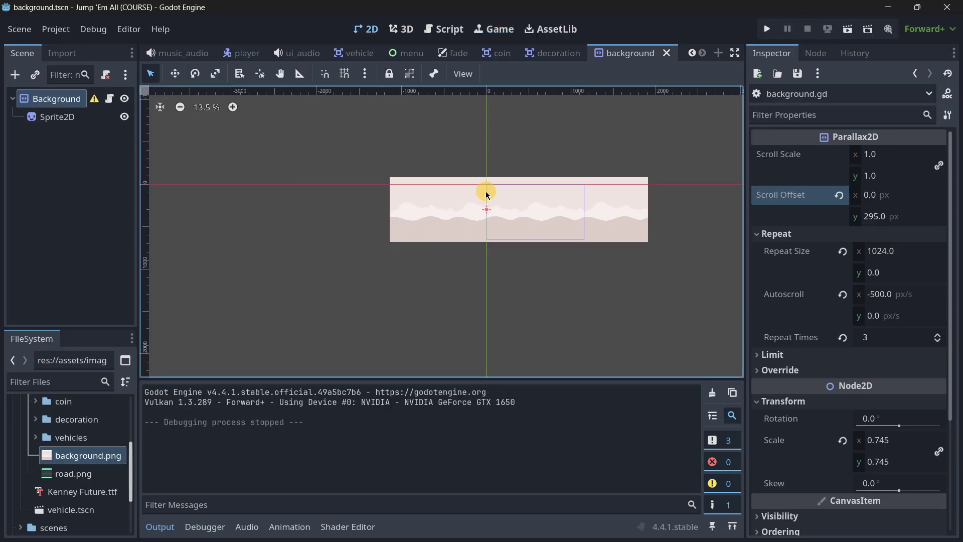
pyautogui.scroll(5, 480, 223)
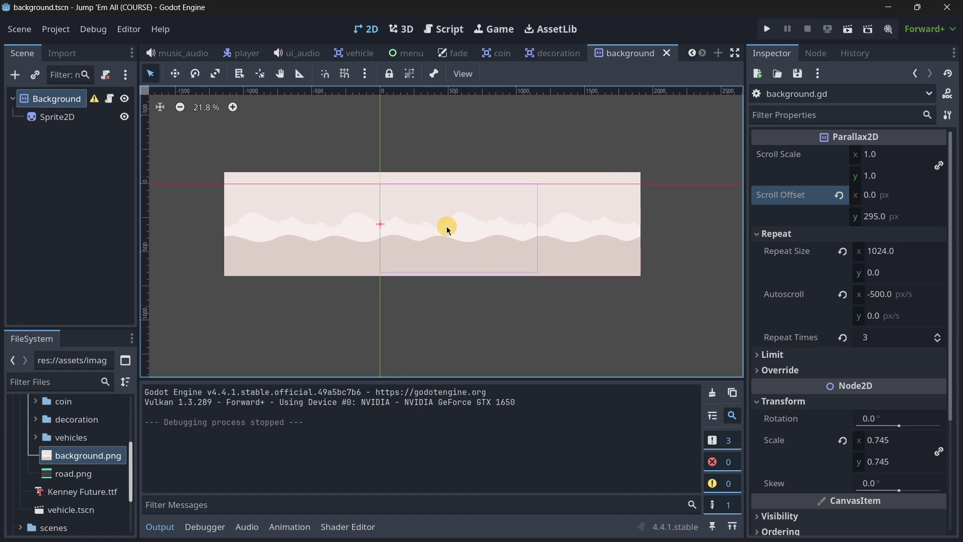
pyautogui.click(881, 339)
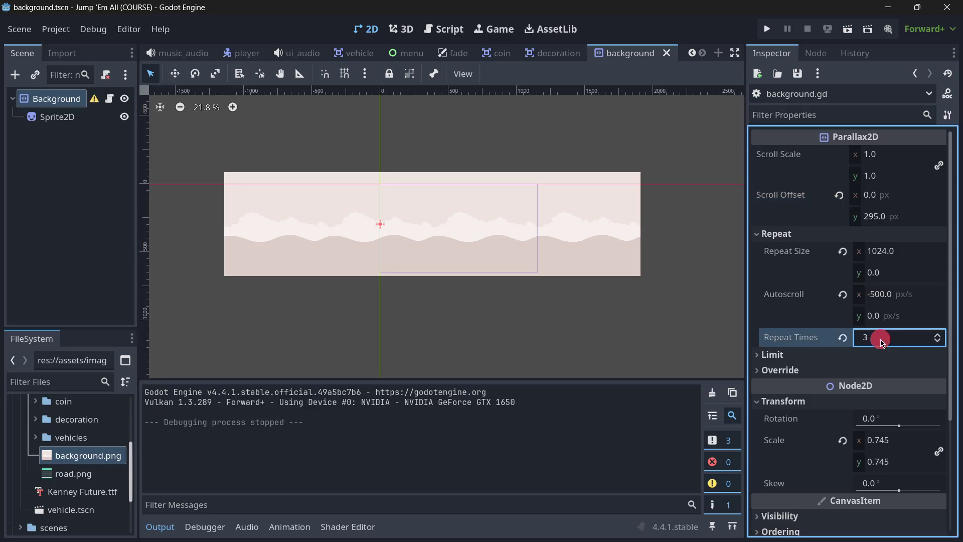
pyautogui.press('Return')
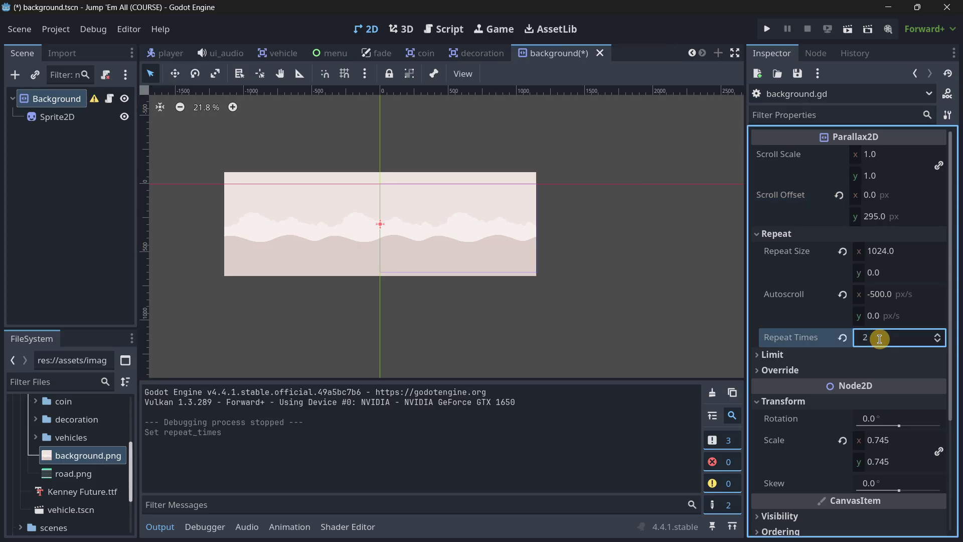
pyautogui.hotkey('ctrl', 'z')
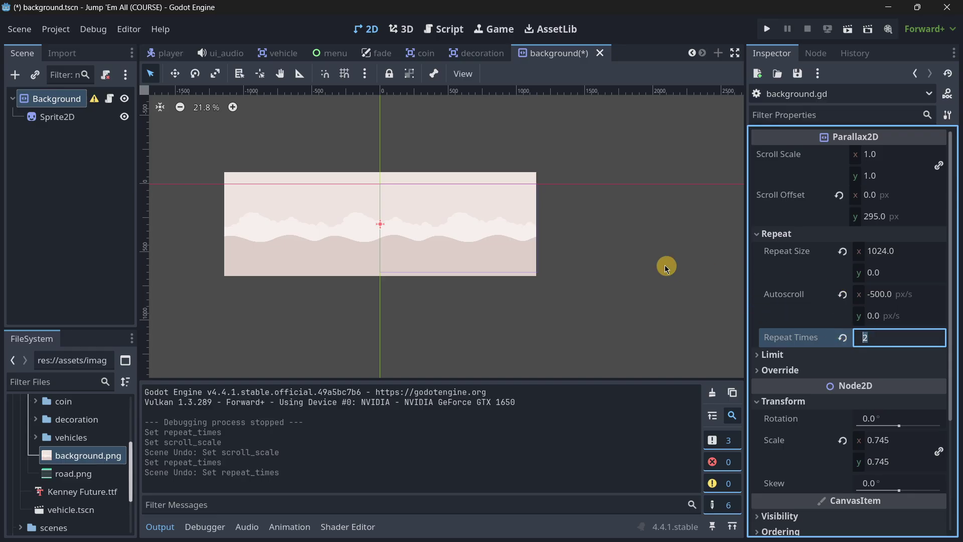
pyautogui.scroll(15, 547, 281)
pyautogui.write('3')
pyautogui.press('Return')
pyautogui.scroll(-20, 522, 261)
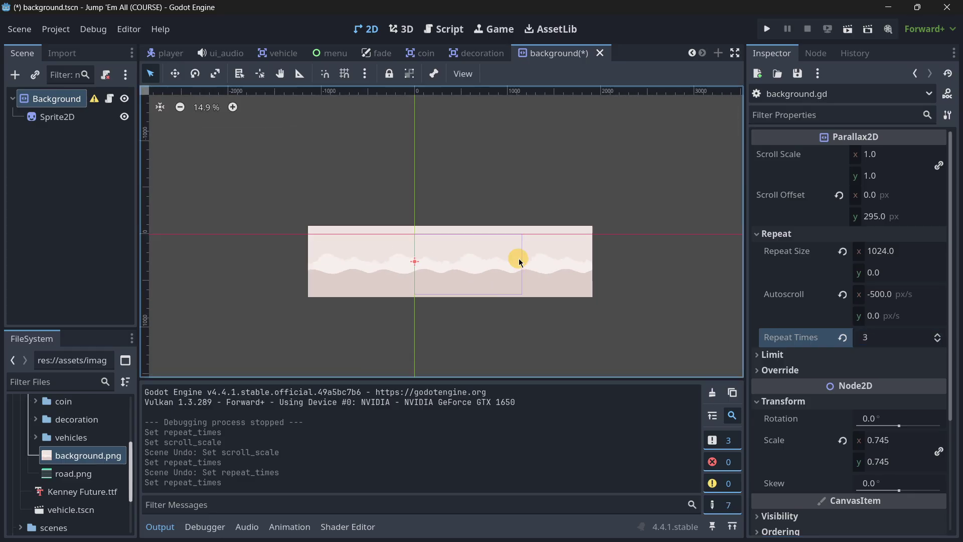
pyautogui.click(847, 28)
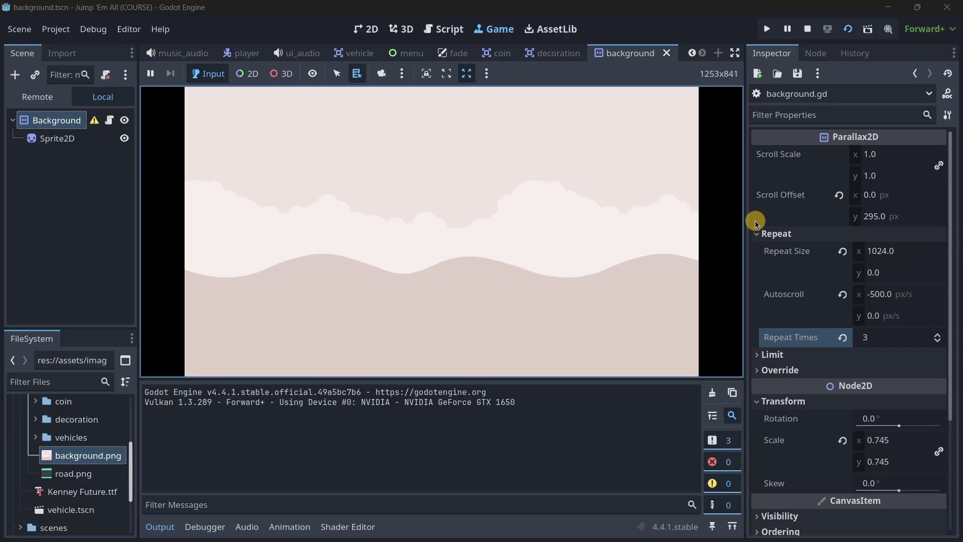
# Step: Undo the Scroll Offset reset to restore x 995, then rerun the scene
pyautogui.click(808, 26)
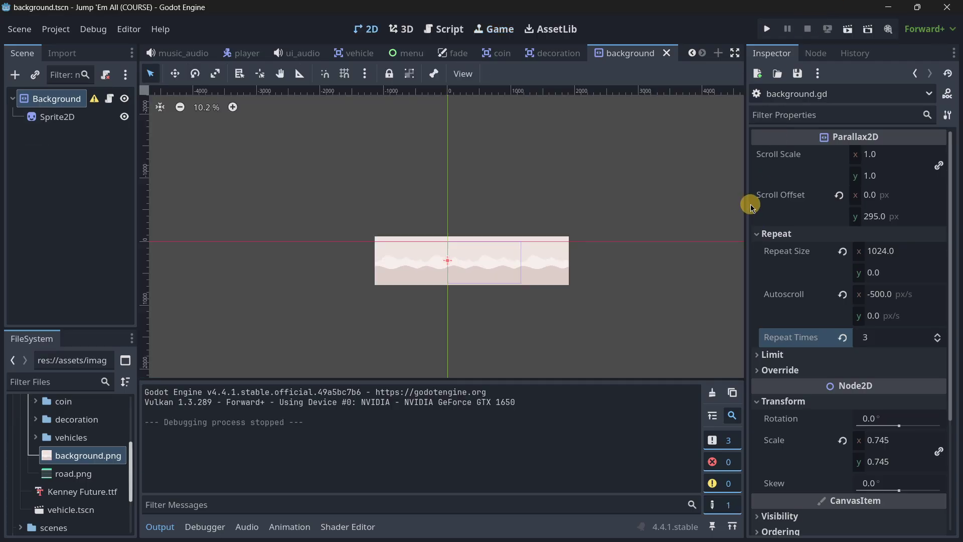
pyautogui.scroll(6, 428, 248)
pyautogui.moveTo(451, 267); pyautogui.dragTo(382, 249, button='middle')
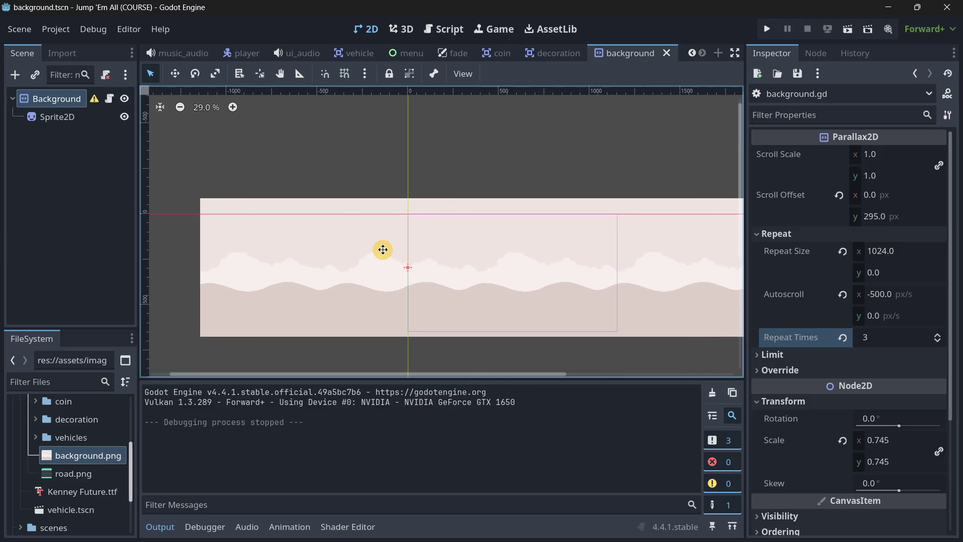
pyautogui.hotkey('ctrl', 'z')
pyautogui.hotkey('ctrl', 'z')
pyautogui.hotkey('ctrl', 'z')
pyautogui.scroll(-7, 350, 291)
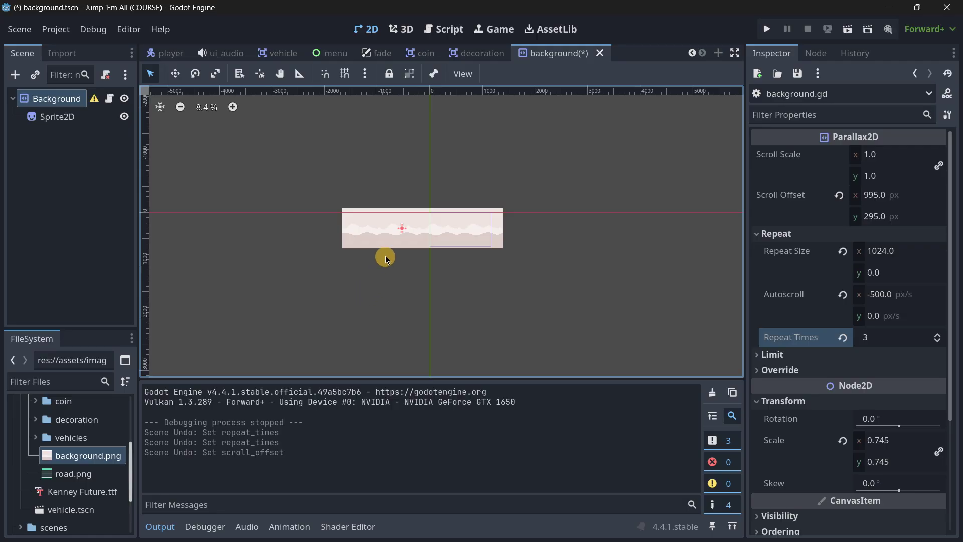
pyautogui.scroll(6, 401, 233)
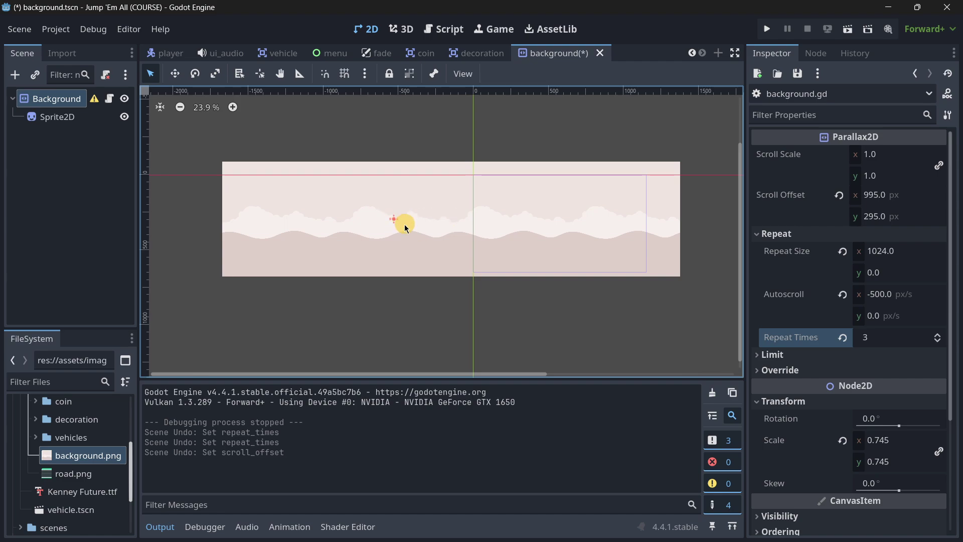
pyautogui.scroll(4, 365, 230)
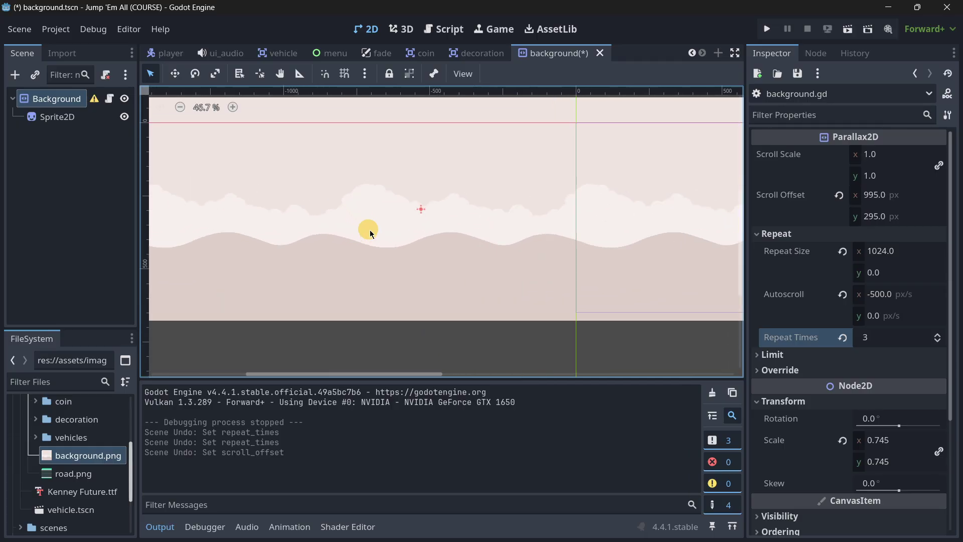
pyautogui.scroll(-7, 486, 254)
pyautogui.click(843, 33)
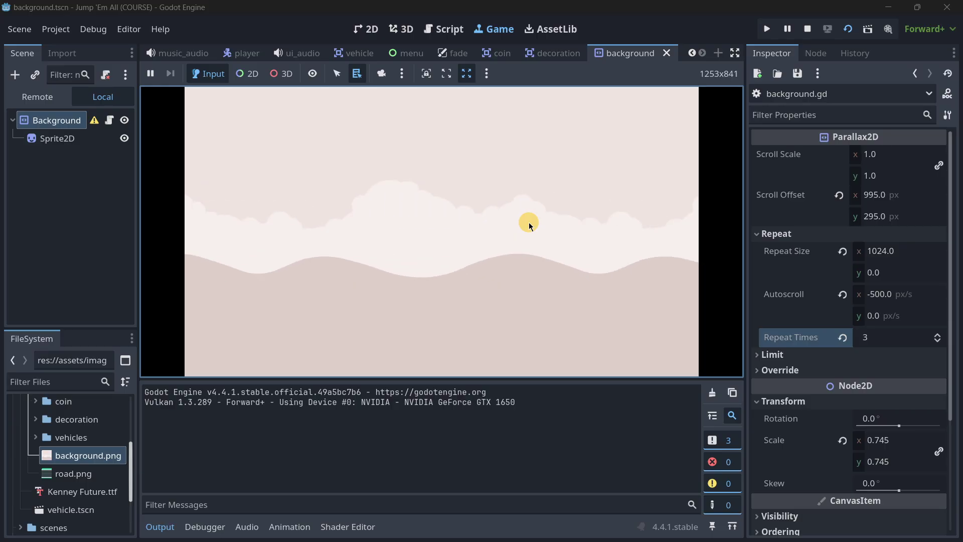
# Step: Dismiss the root-node transform warning, rerun the scene with F6, and select Sprite2D
pyautogui.press('F8')
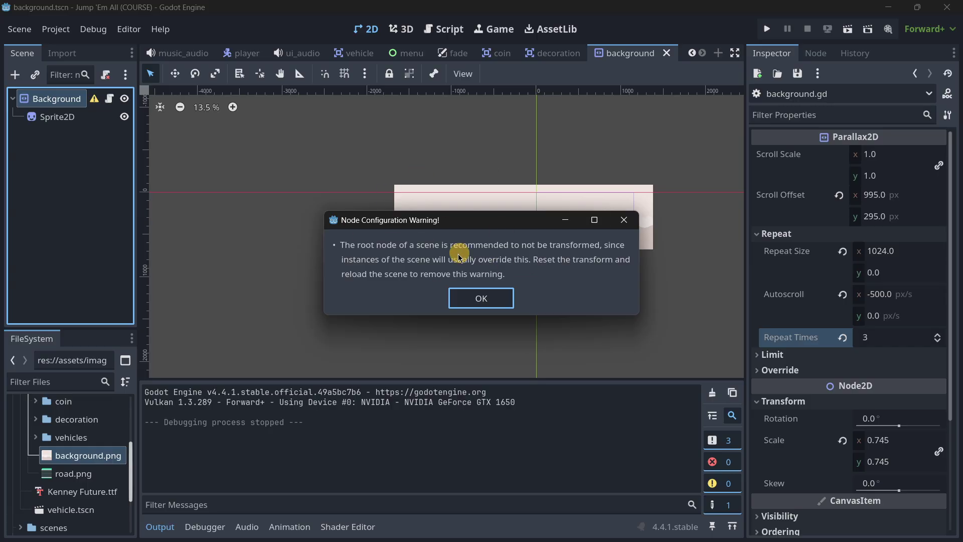
pyautogui.click(504, 299)
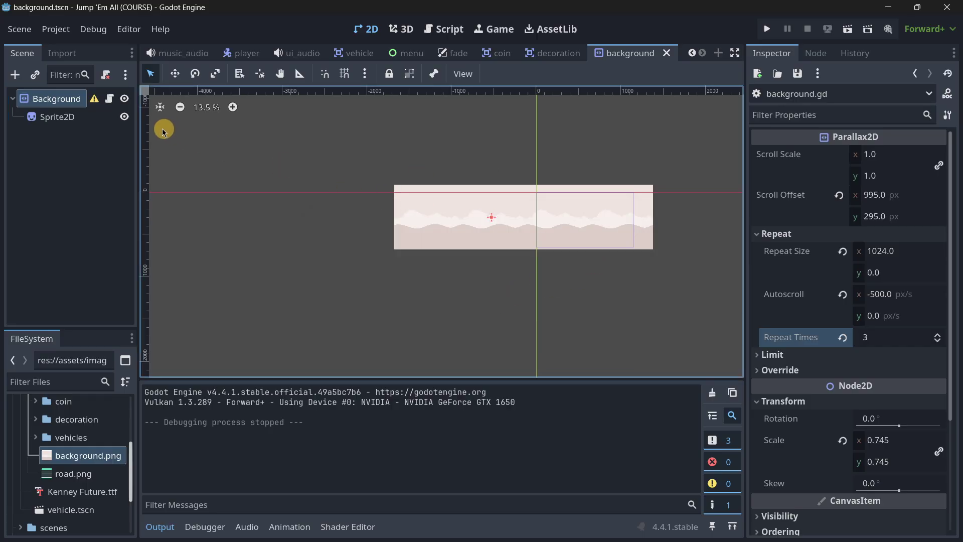
pyautogui.press('F6')
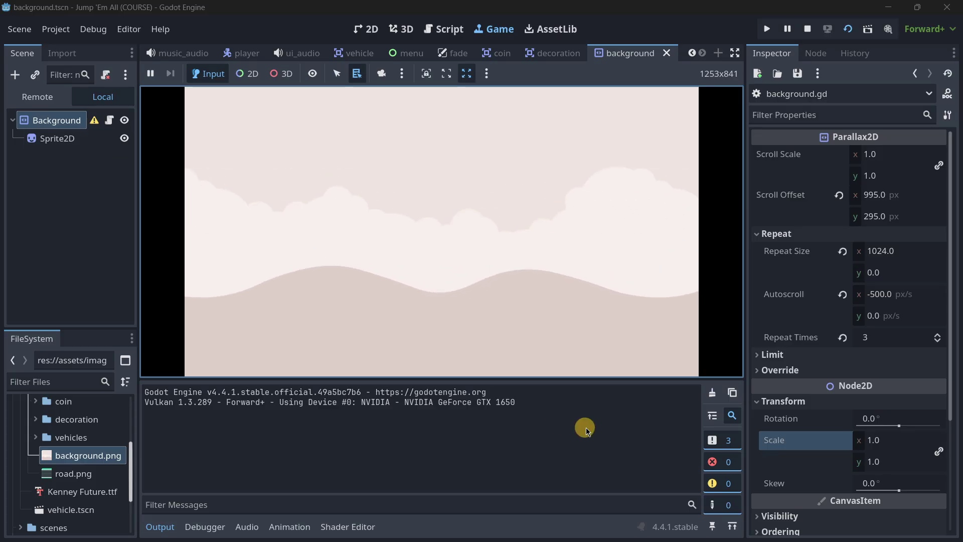
pyautogui.scroll(-3, 785, 407)
pyautogui.scroll(3, 785, 406)
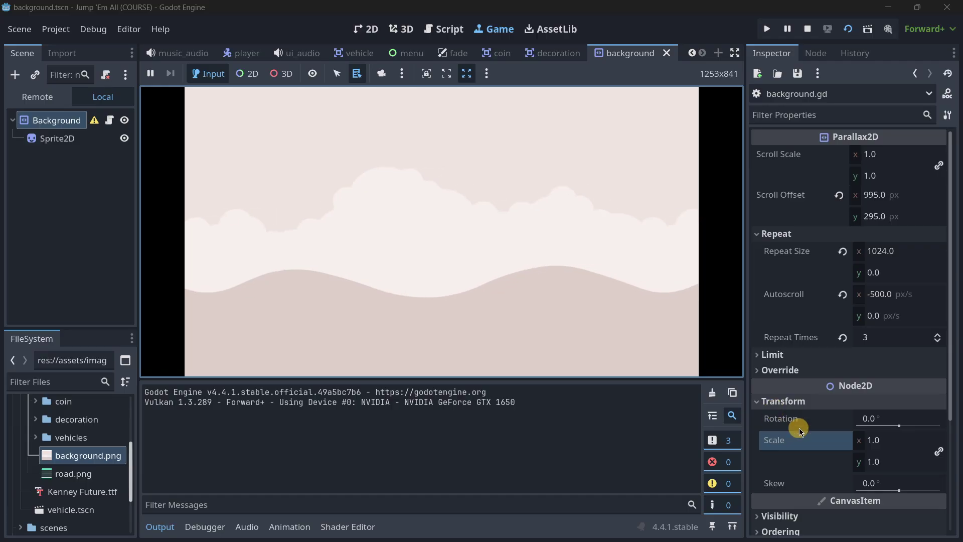
pyautogui.scroll(-2, 795, 431)
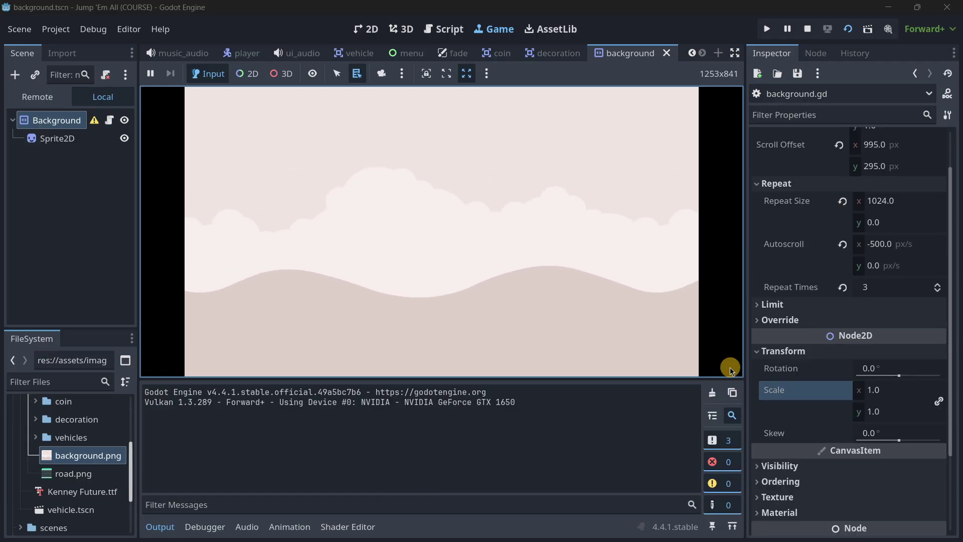
pyautogui.click(68, 140)
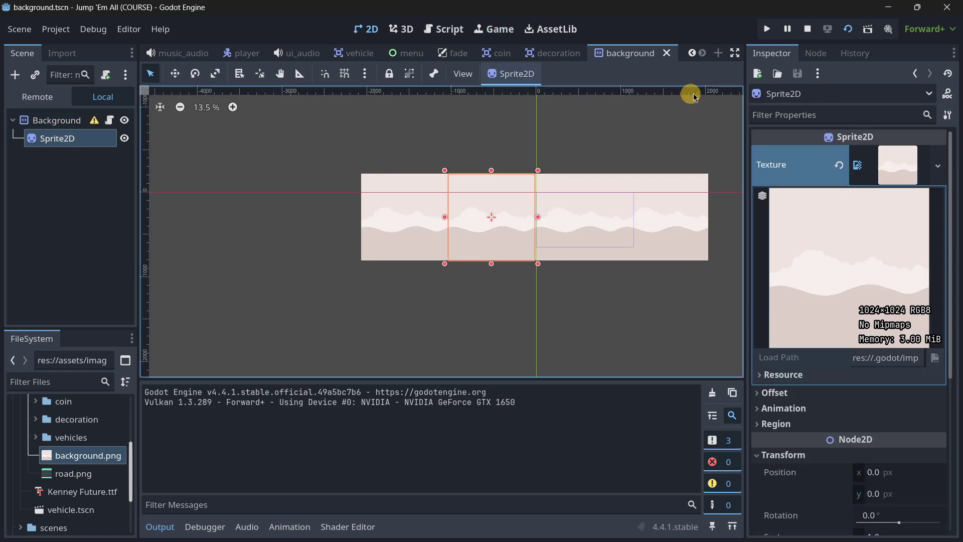
# Step: Stop the game and review the Background node's configuration warning
pyautogui.click(807, 30)
pyautogui.click(94, 159)
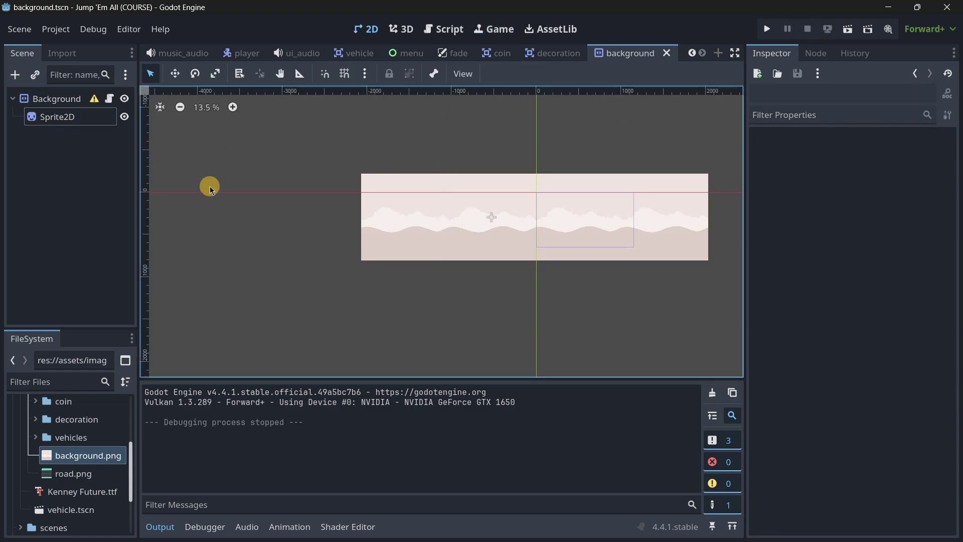
pyautogui.click(94, 98)
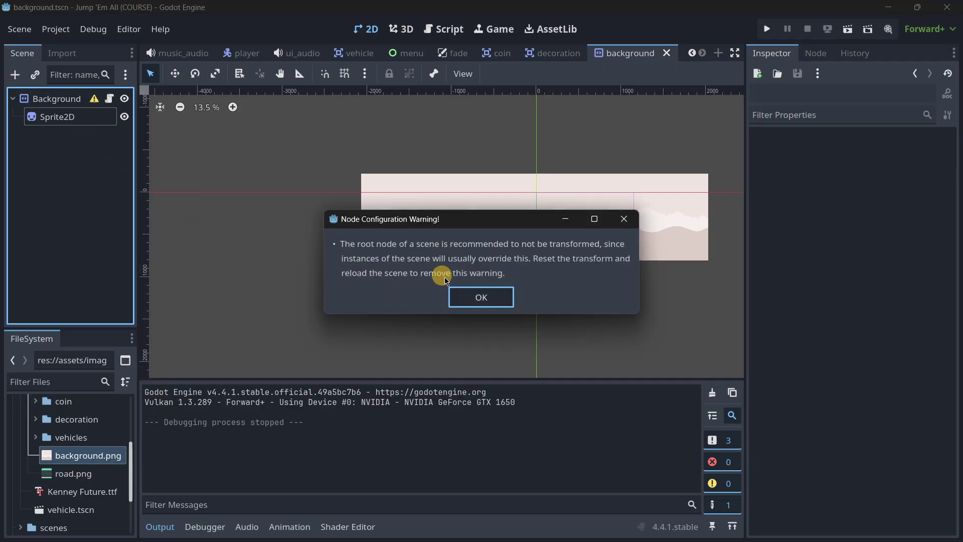
pyautogui.click(479, 297)
pyautogui.click(79, 119)
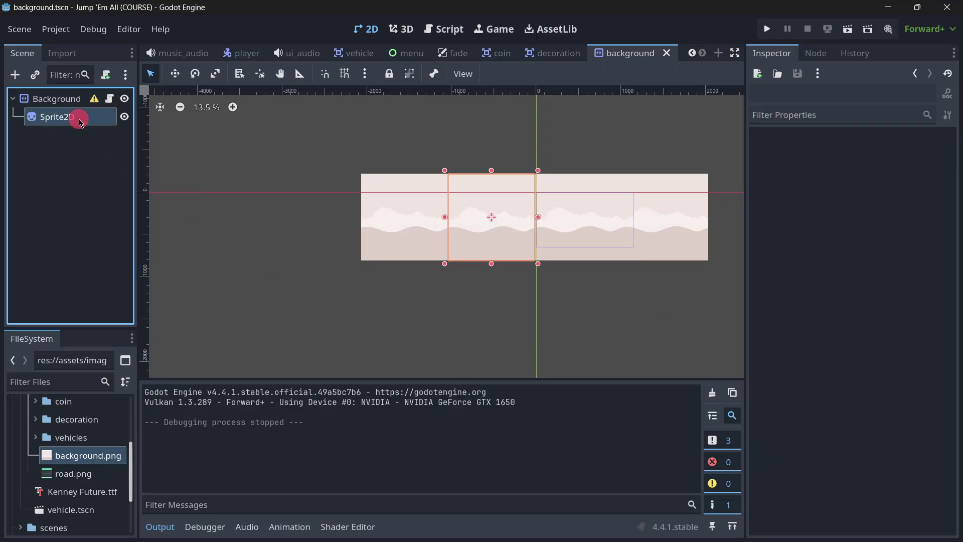
pyautogui.scroll(-5, 757, 328)
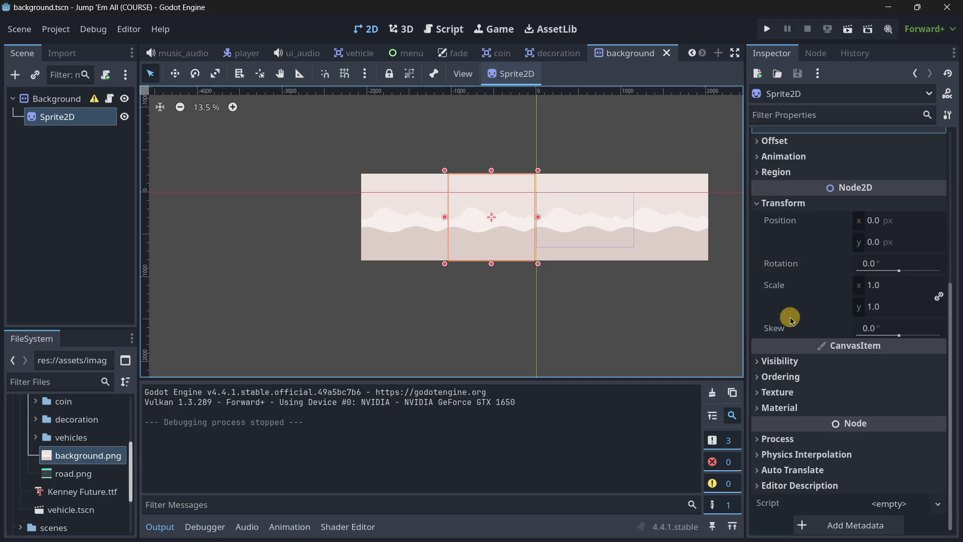
pyautogui.scroll(2, 791, 320)
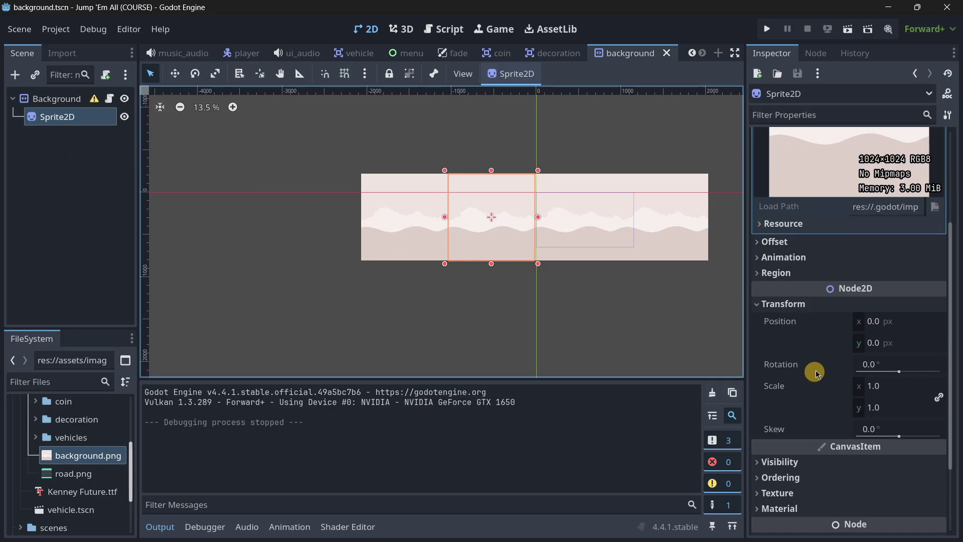
pyautogui.scroll(-2, 819, 370)
pyautogui.moveTo(555, 241); pyautogui.dragTo(510, 263, button='middle')
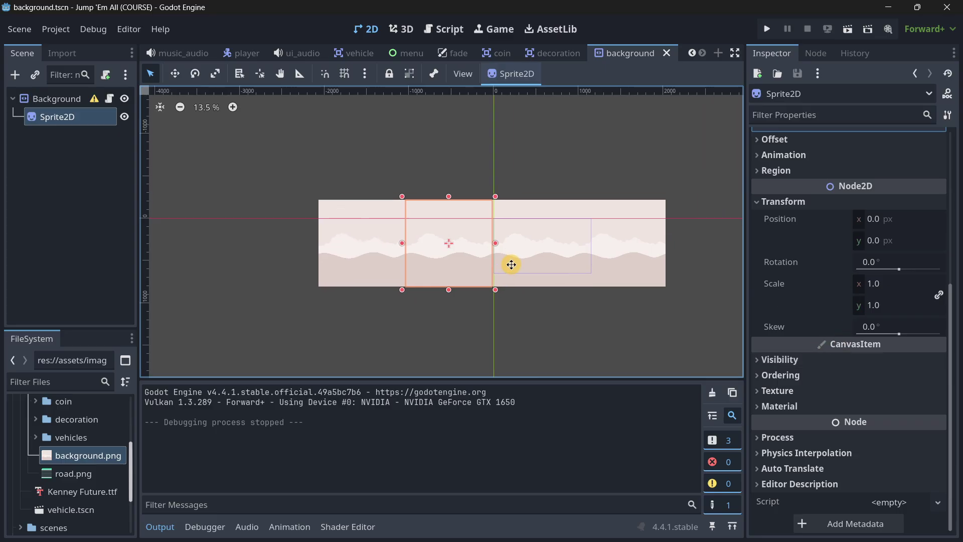
# Step: Show Background's Parallax2D settings: Repeat Size 1024, Autoscroll −500 px/s, Repeat Times 3
pyautogui.click(80, 97)
pyautogui.scroll(1, 847, 326)
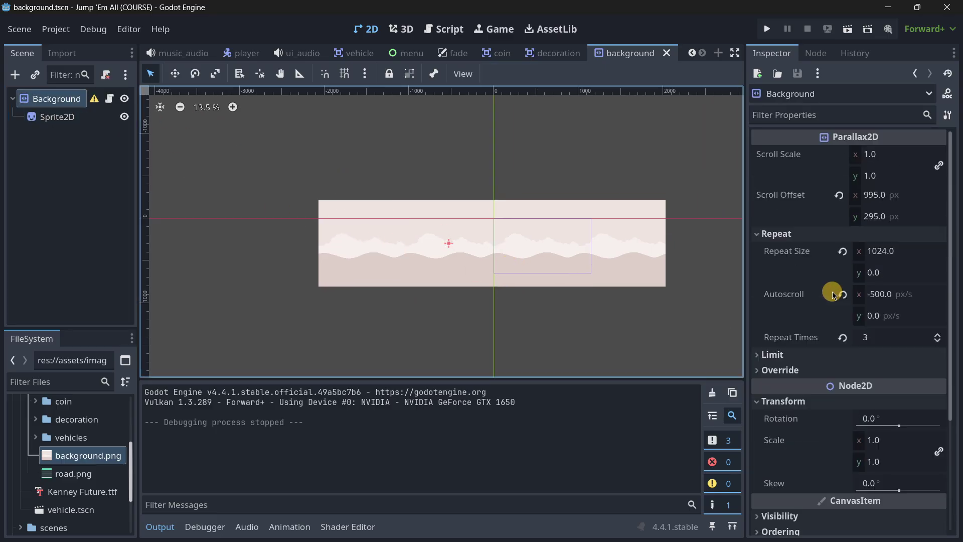
pyautogui.scroll(2, 447, 236)
pyautogui.scroll(-3, 453, 254)
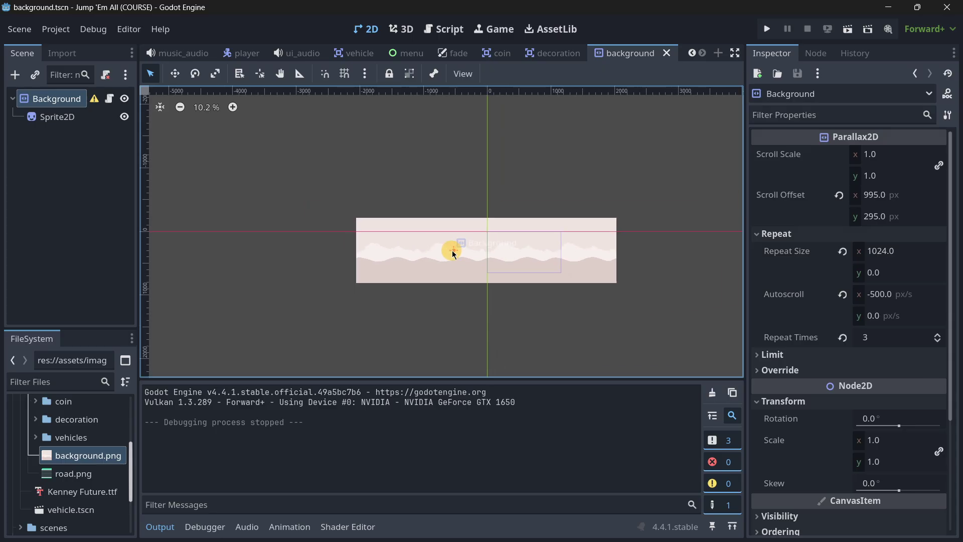
pyautogui.scroll(-1, 453, 254)
pyautogui.scroll(5, 426, 262)
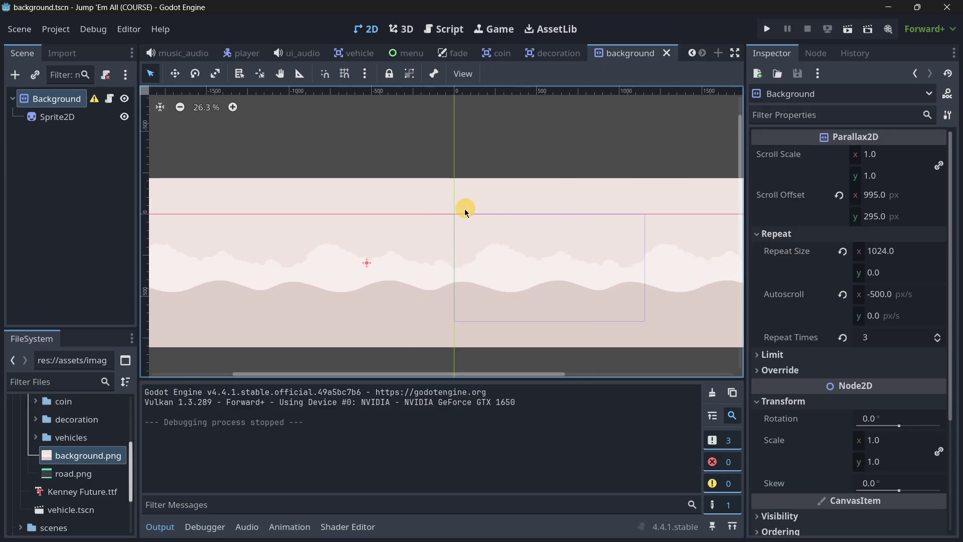
pyautogui.scroll(-2, 457, 231)
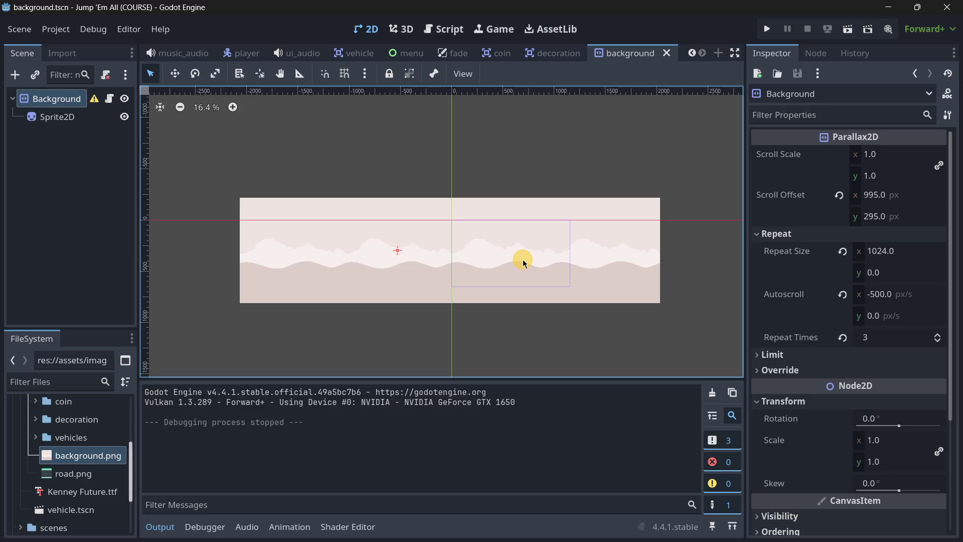
pyautogui.scroll(-2, 773, 410)
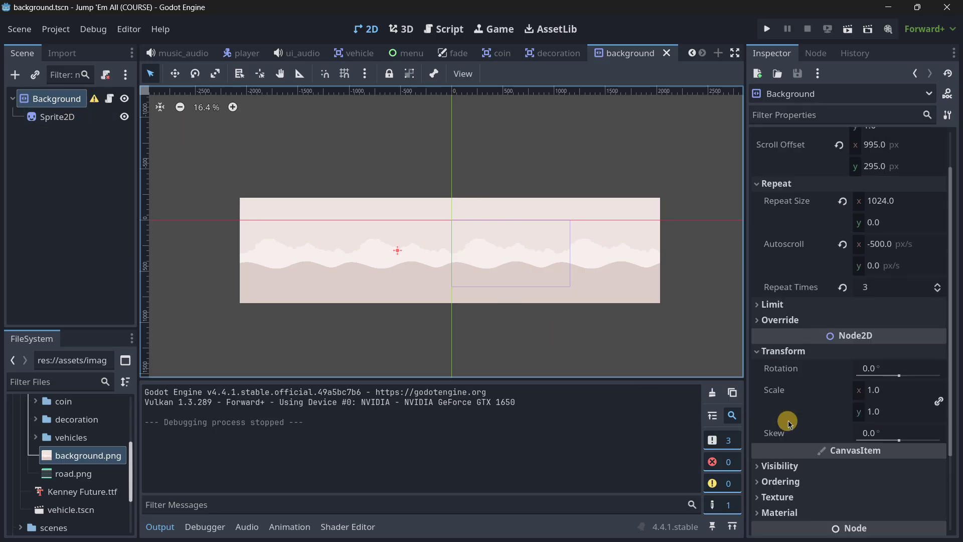
# Step: Set the Sprite2D's scale x to 0.75, then return to the Background node
pyautogui.click(75, 117)
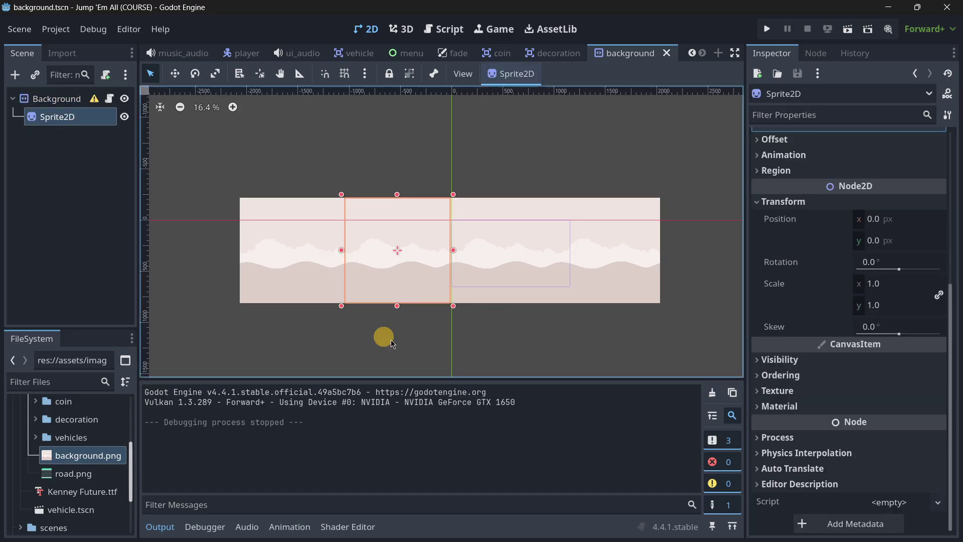
pyautogui.click(873, 284)
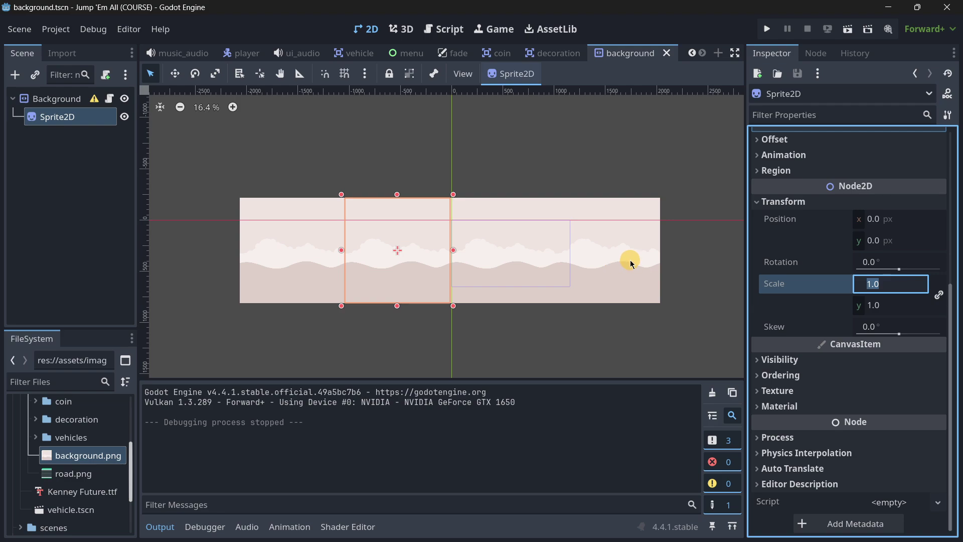
pyautogui.write('0.75')
pyautogui.press('Return')
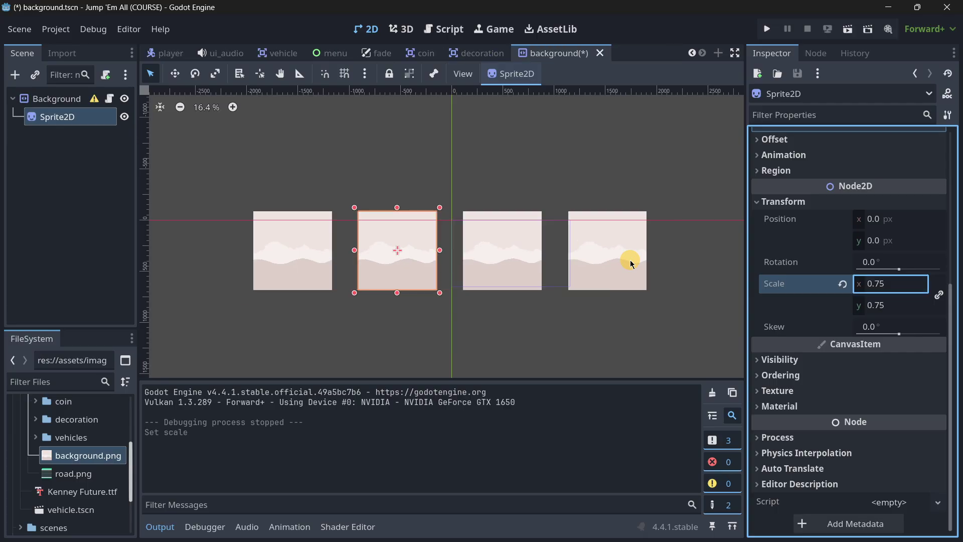
pyautogui.click(86, 98)
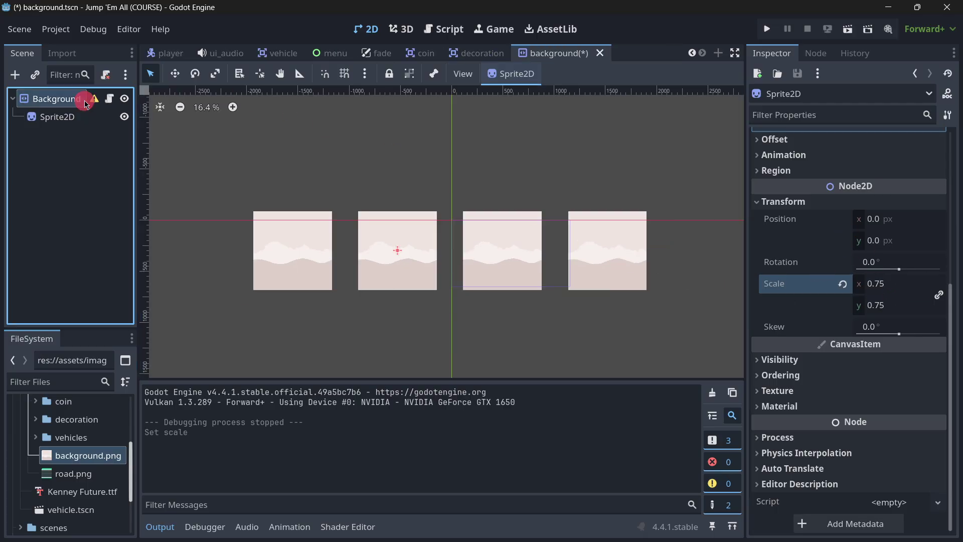
# Step: Try an Autoscroll x of 768 on Background, then undo it
pyautogui.click(906, 299)
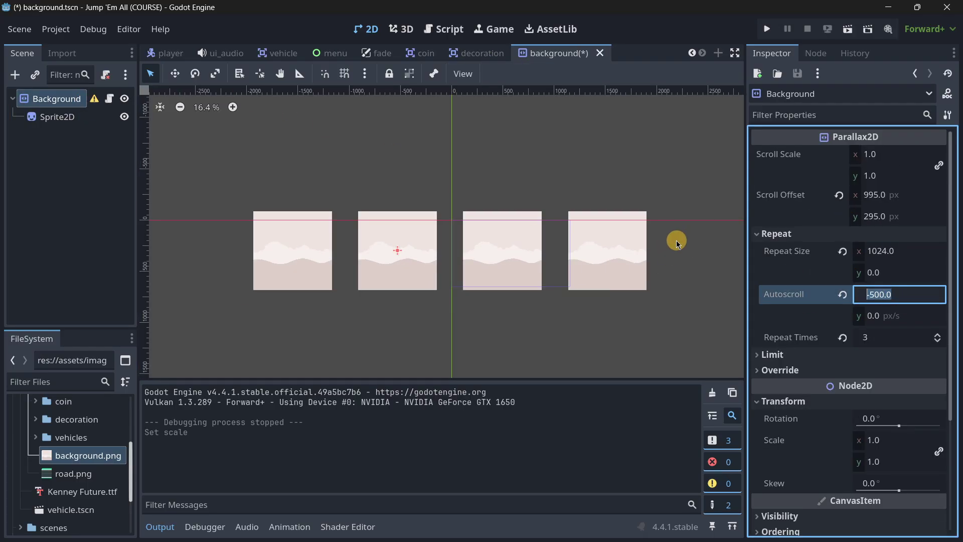
pyautogui.write('768')
pyautogui.press('Return')
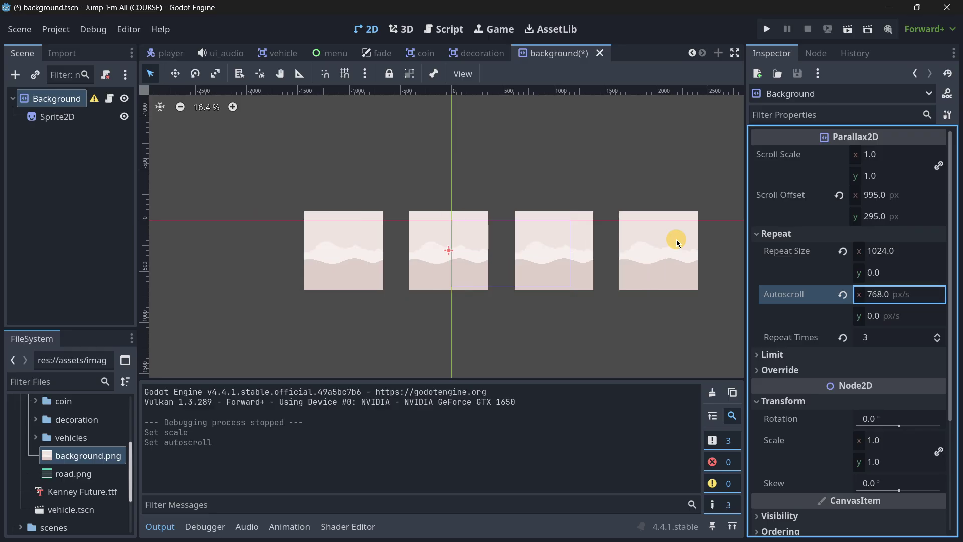
pyautogui.hotkey('ctrl', 'z')
# Step: Try editing Repeat Size x with 76 and 1024*.2, discarding each attempt
pyautogui.click(881, 252)
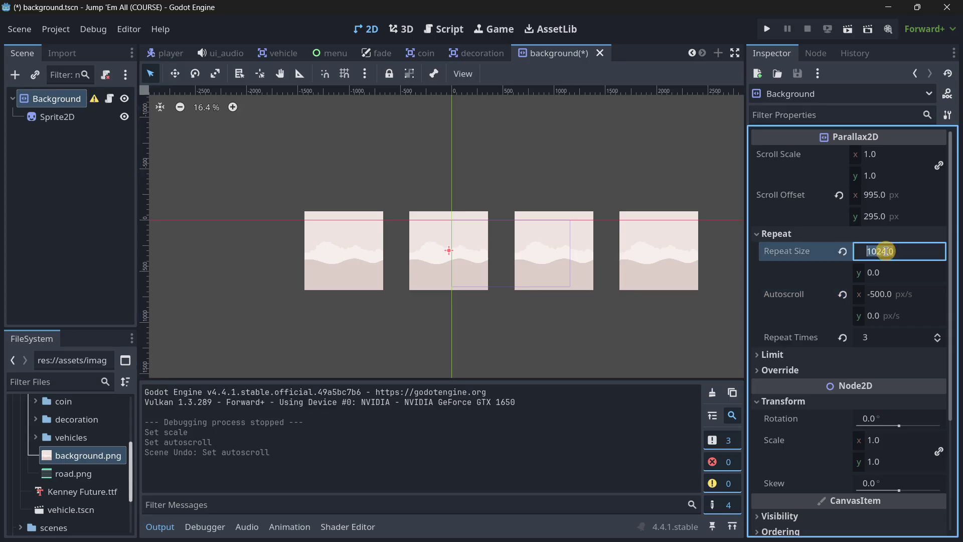
pyautogui.write('76')
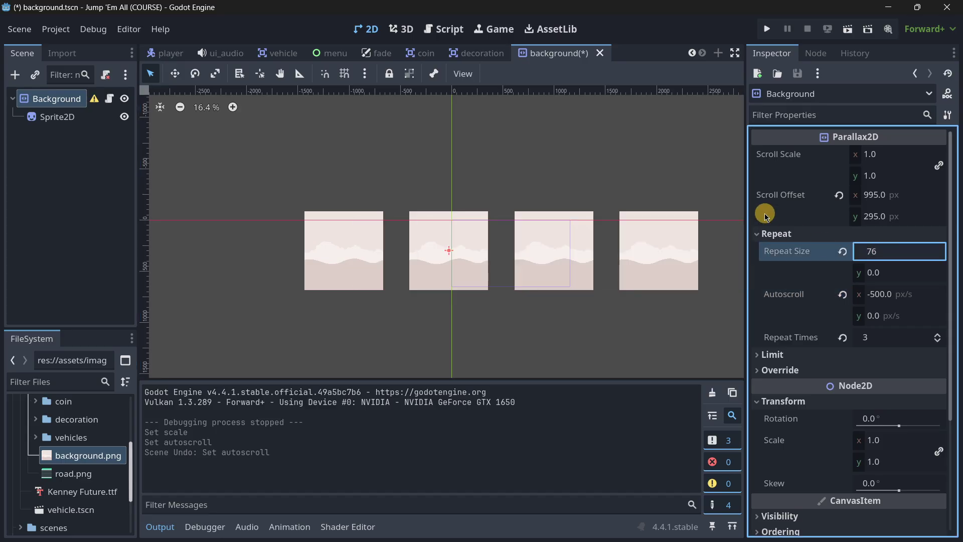
pyautogui.press('Escape')
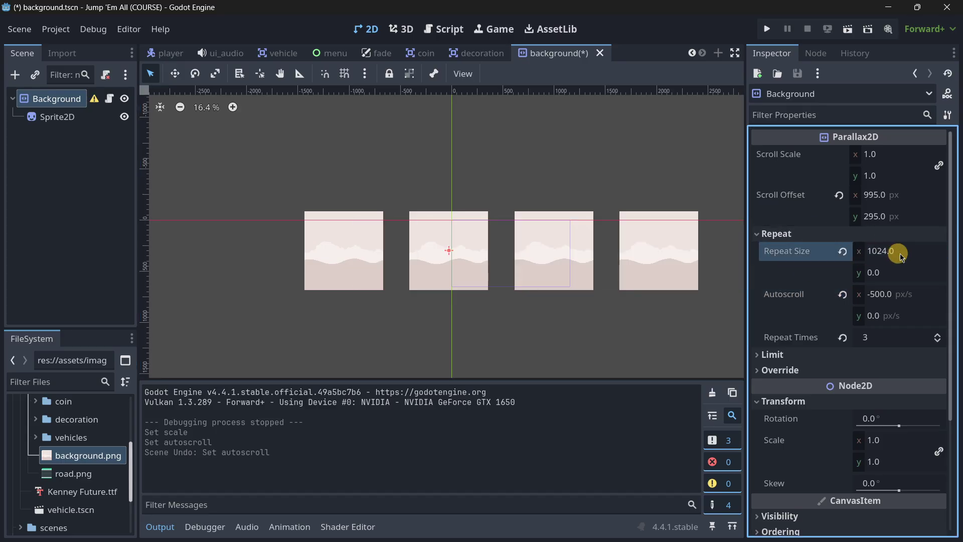
pyautogui.click(912, 252)
pyautogui.click(912, 252)
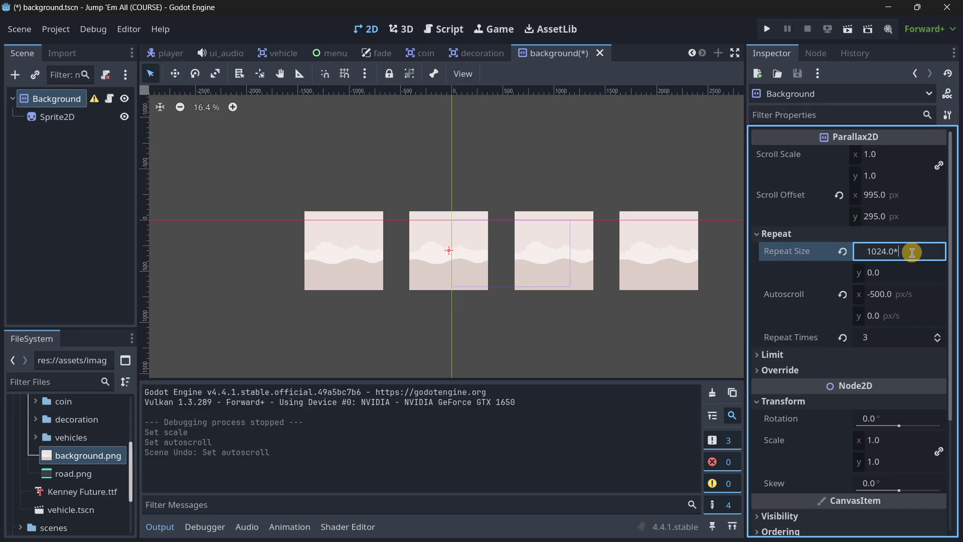
pyautogui.write('*.2')
pyautogui.press('Return')
pyautogui.hotkey('ctrl', 'z')
# Step: Begin entering the expression 1024.0-1024 into Repeat Size x, aiming for 768
pyautogui.click(912, 252)
pyautogui.click(912, 252)
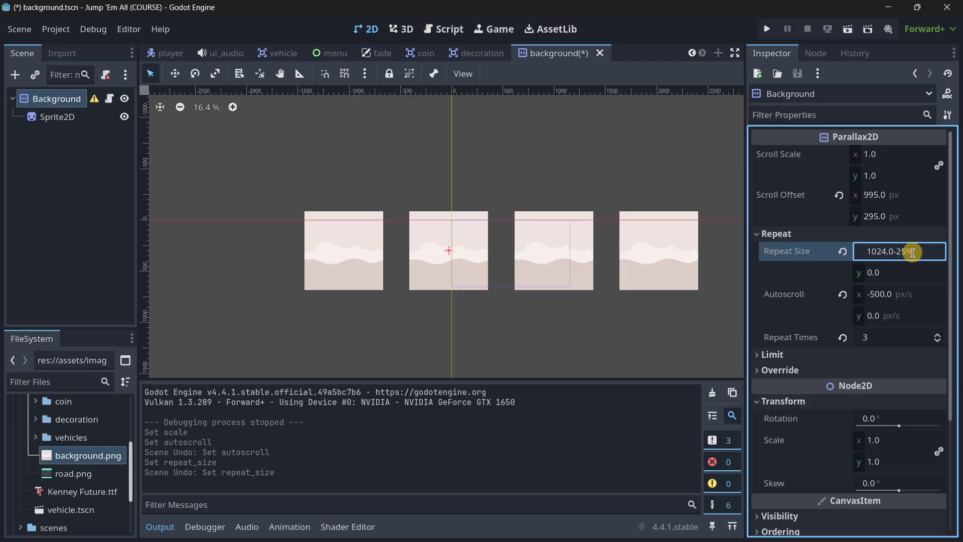
pyautogui.press('Return')
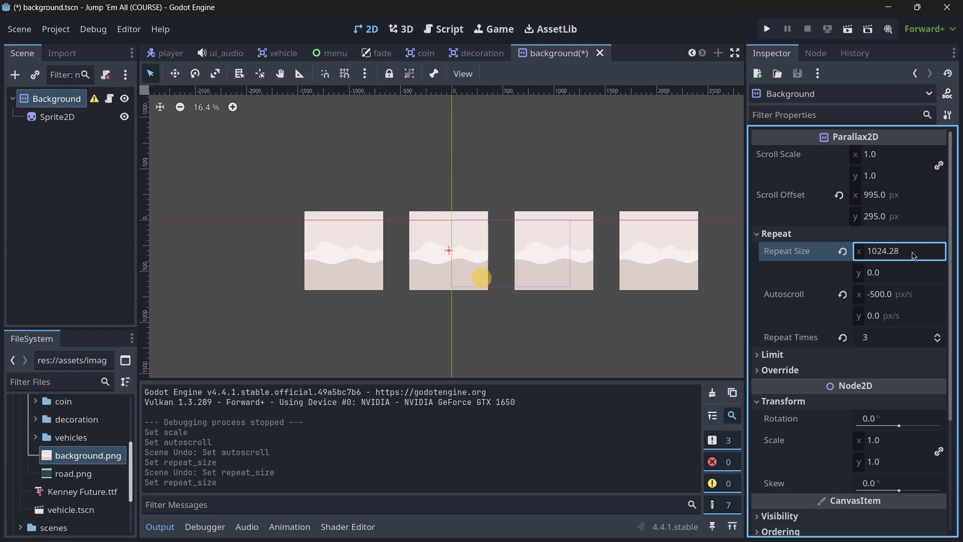
pyautogui.click(910, 252)
pyautogui.click(911, 251)
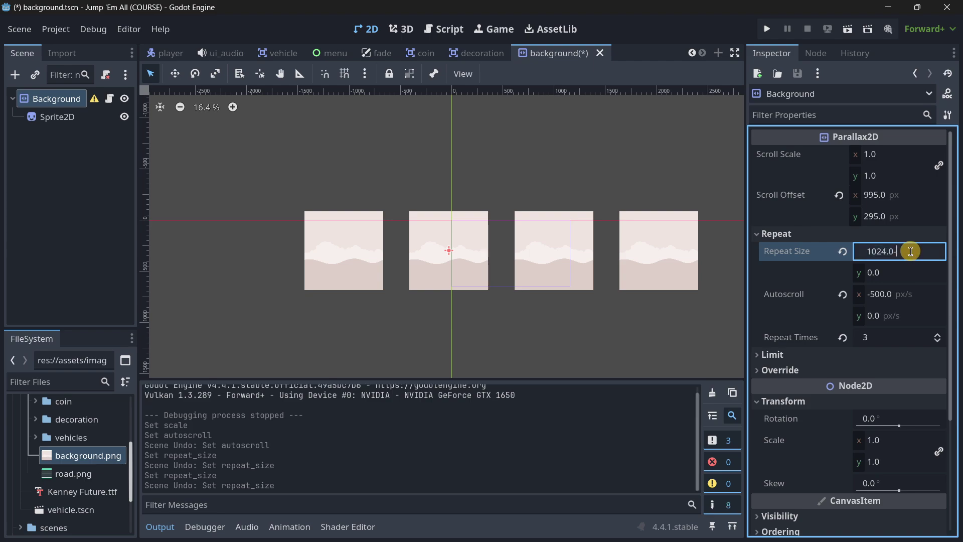
pyautogui.write('-1024*.25')
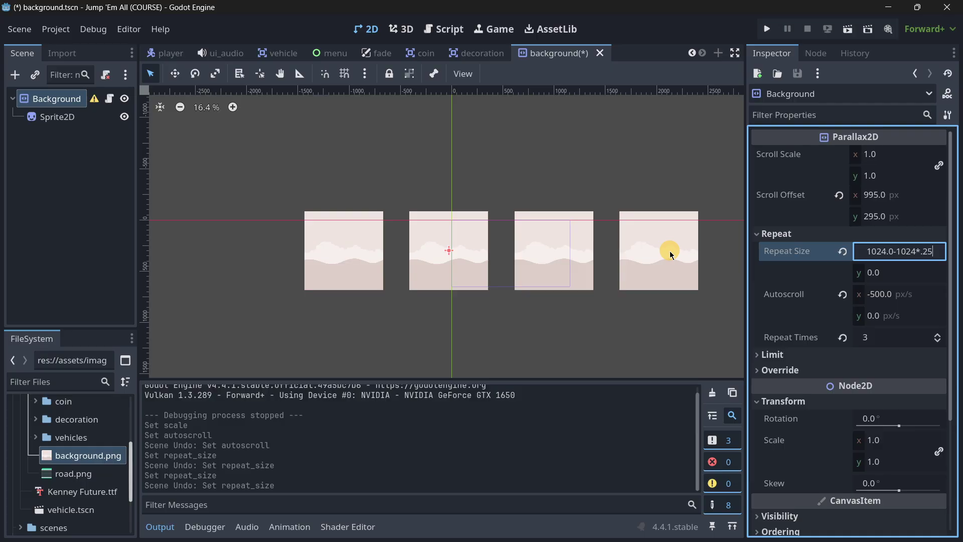
# Step: Apply the repeat size, test-run the scrolling background with F6, and reset Scroll Offset x to 0
pyautogui.press('Return')
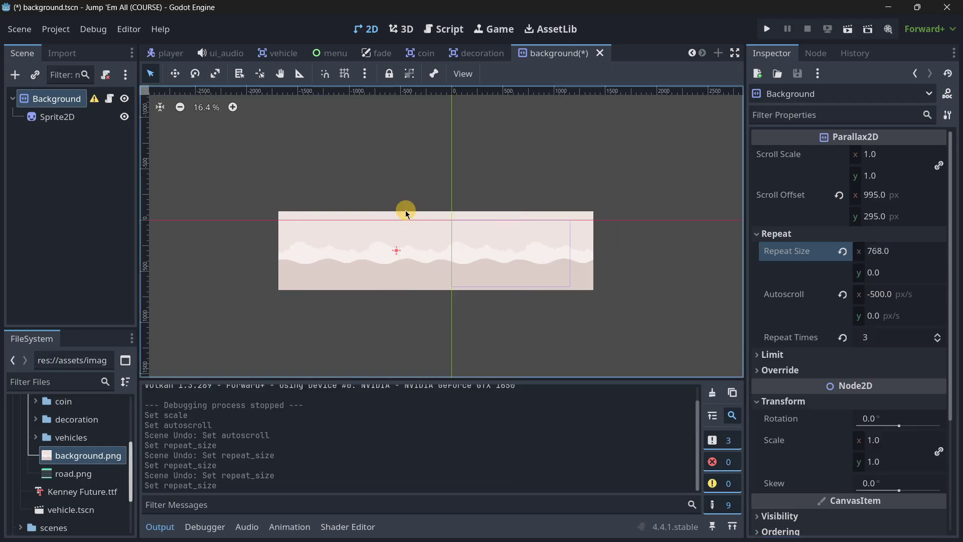
pyautogui.press('F6')
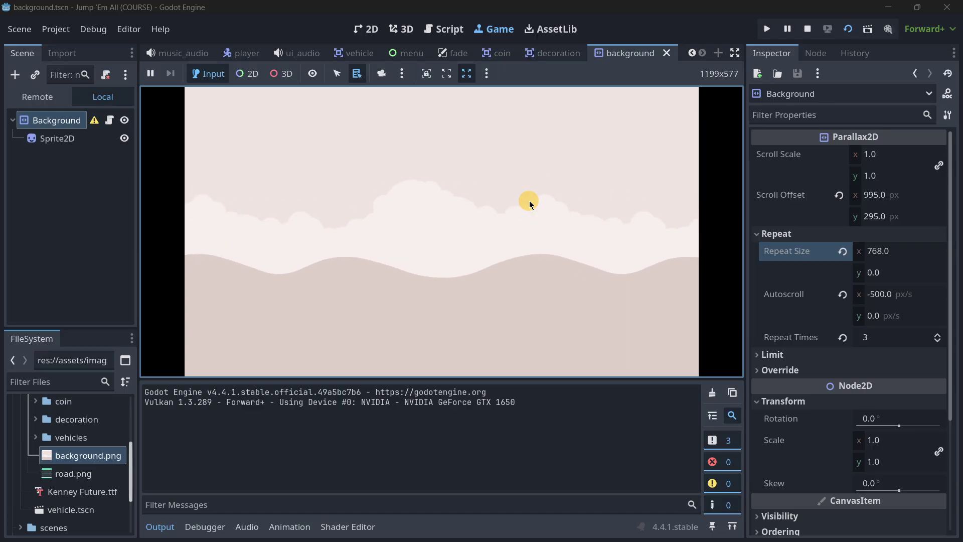
pyautogui.hotkey('ctrl', 'z')
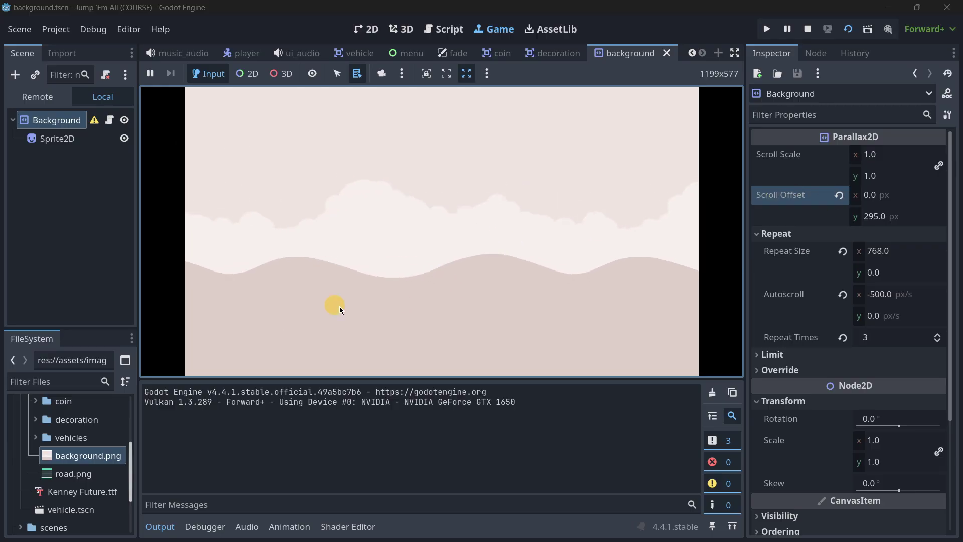
# Step: Stop the running game and revert the Background's Scroll Offset to 0, 0
pyautogui.press('F8')
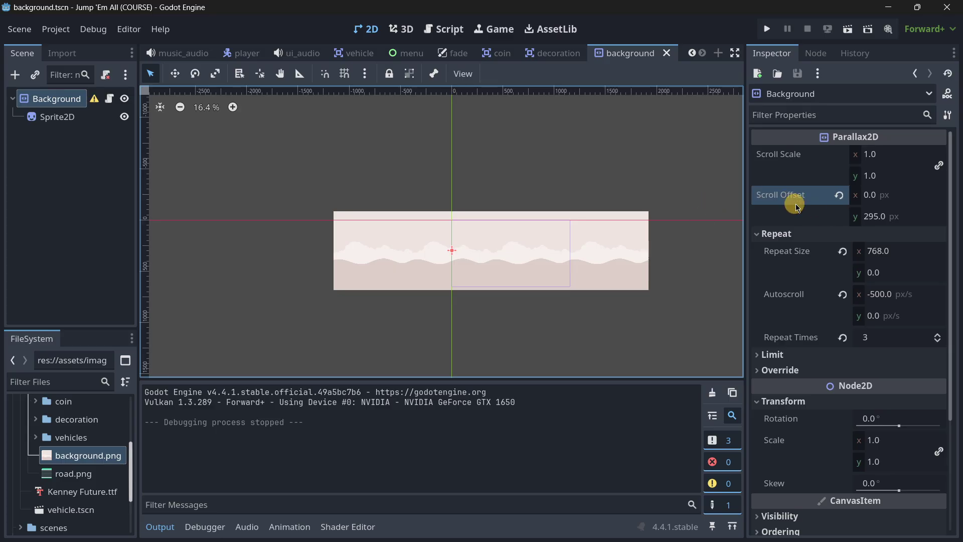
pyautogui.scroll(-5, 823, 361)
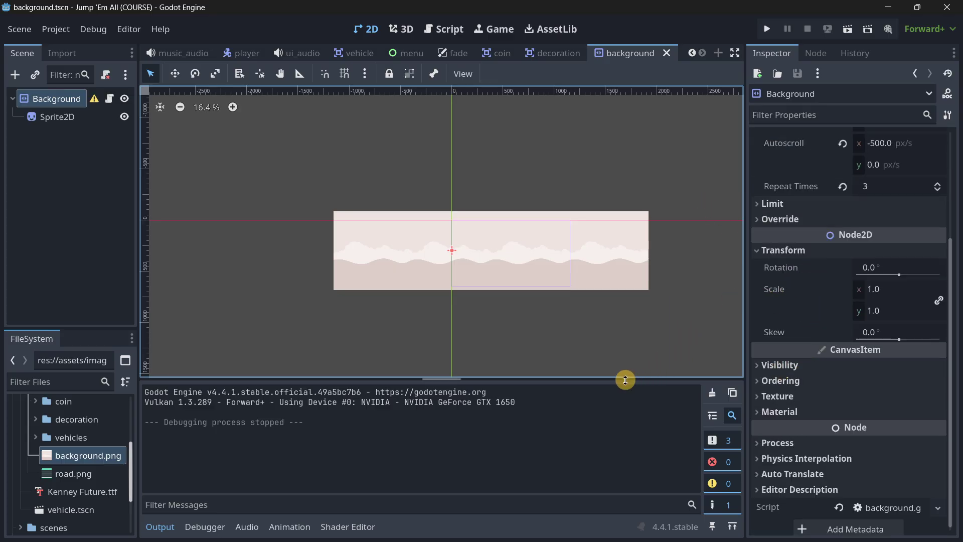
pyautogui.scroll(3, 791, 261)
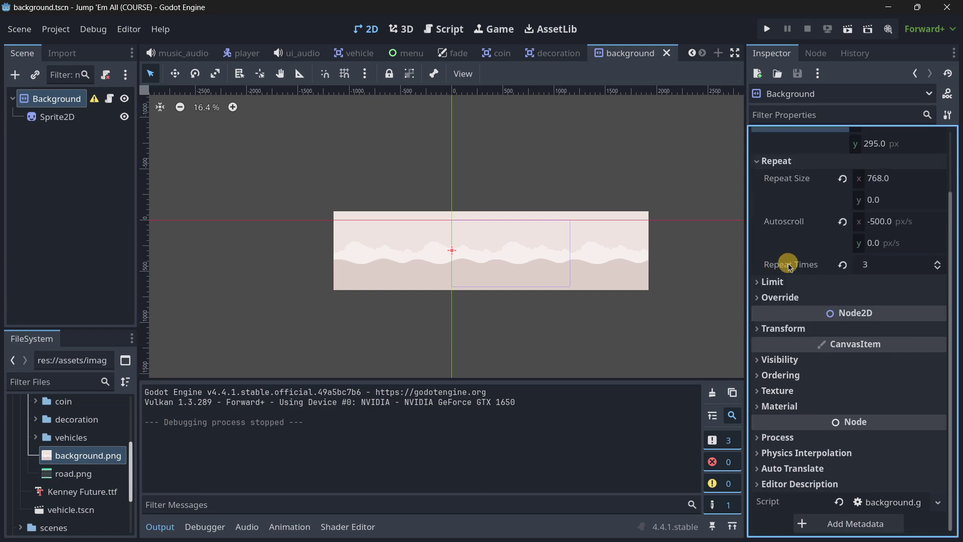
pyautogui.scroll(3, 787, 365)
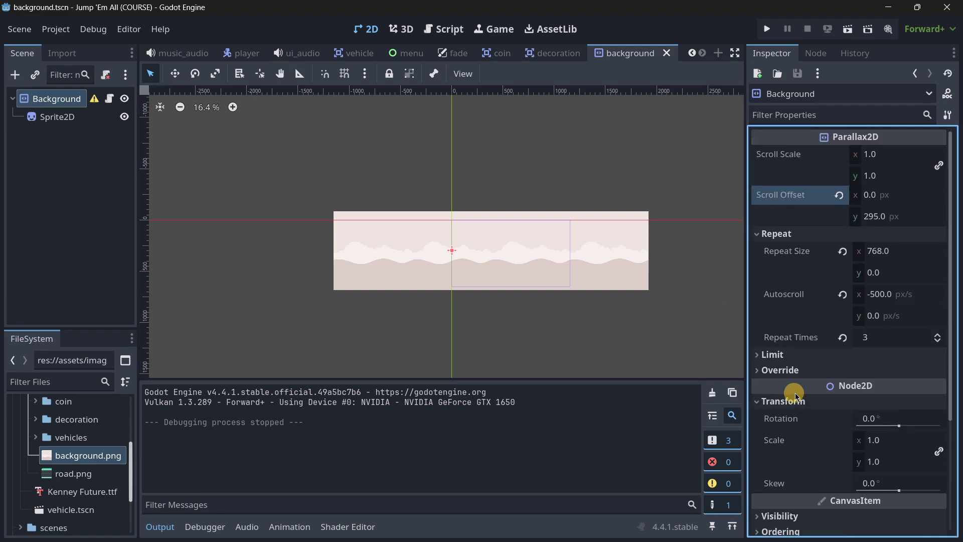
pyautogui.moveTo(771, 200)
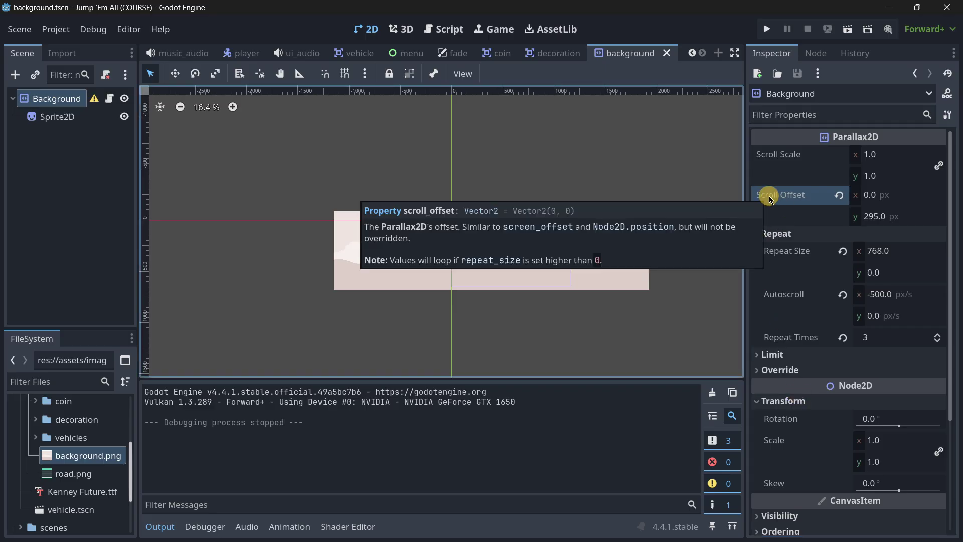
pyautogui.click(670, 231)
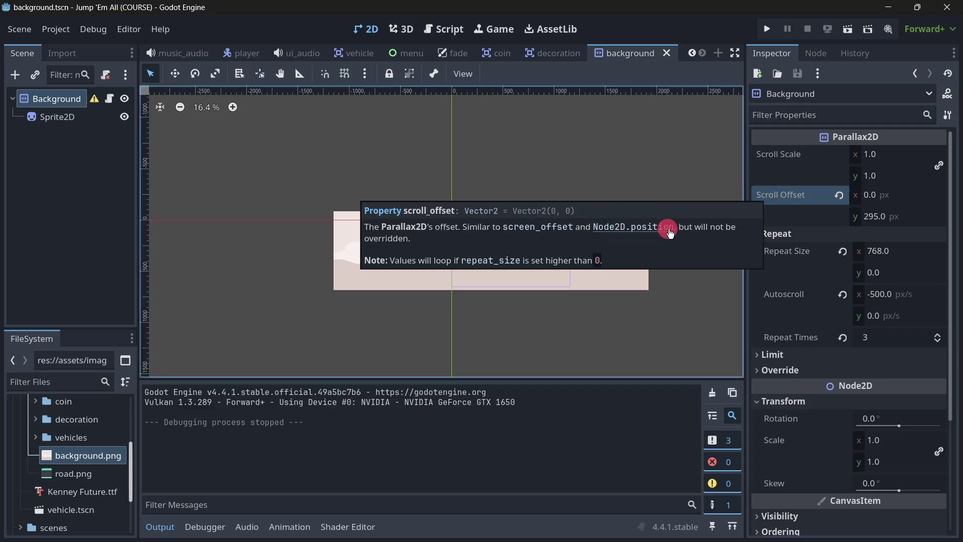
# Step: Revert the vertical Scroll Offset, then undo it so y stays at 295
pyautogui.click(839, 195)
pyautogui.scroll(3, 470, 246)
pyautogui.scroll(-3, 454, 196)
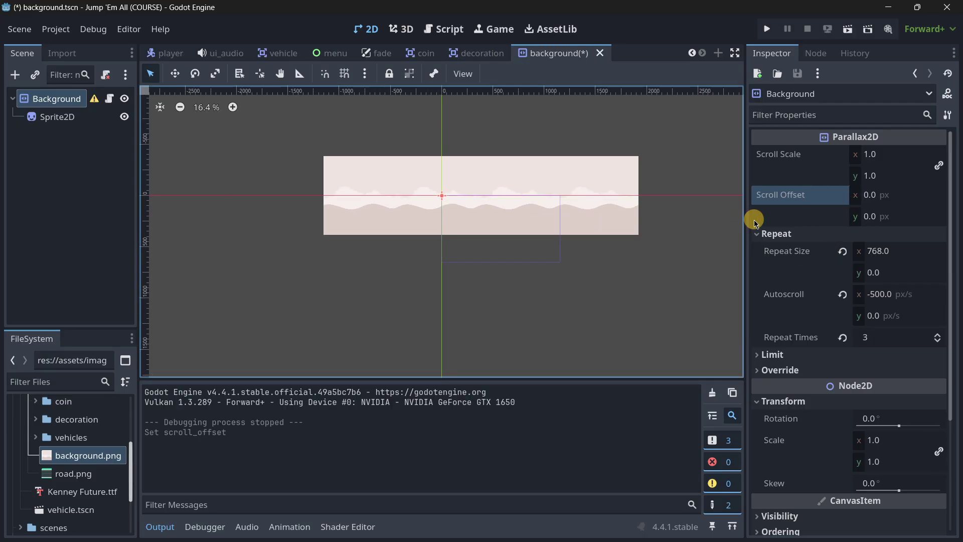
pyautogui.hotkey('ctrl', 'z')
pyautogui.scroll(3, 459, 226)
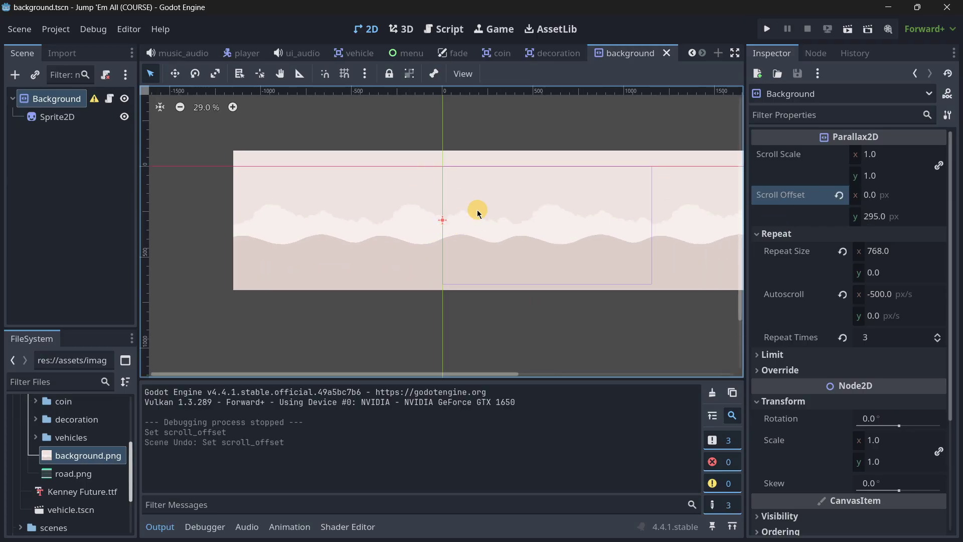
pyautogui.scroll(-2, 437, 220)
pyautogui.scroll(2, 580, 219)
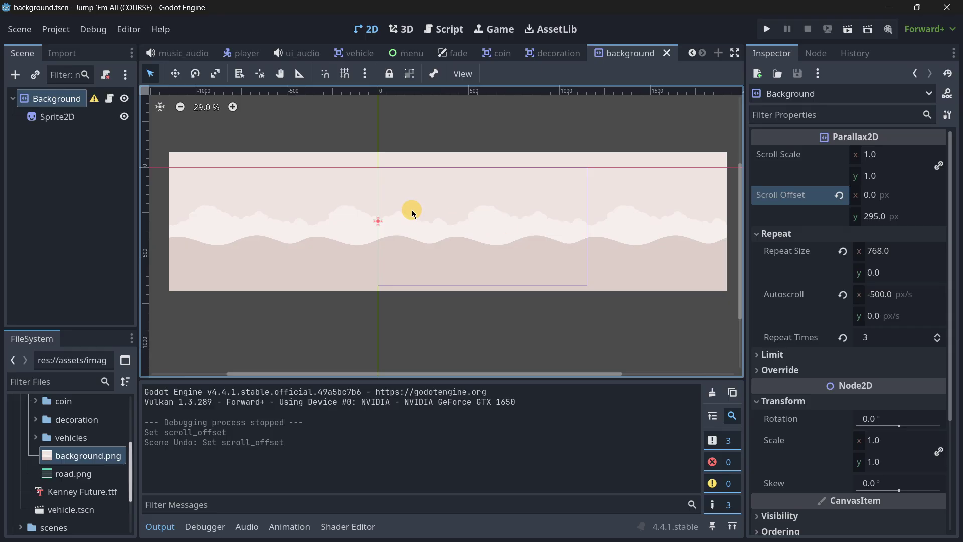
pyautogui.scroll(-3, 410, 210)
pyautogui.scroll(4, 360, 220)
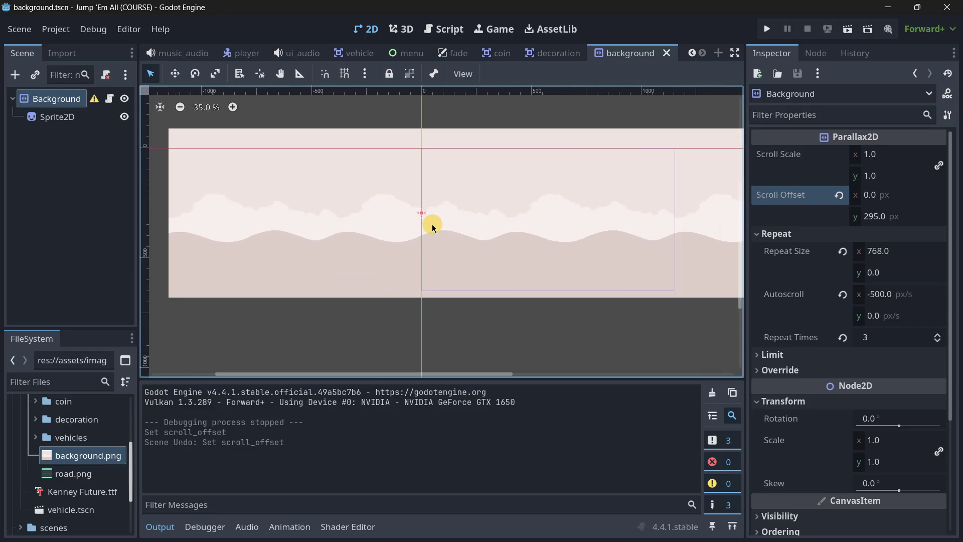
pyautogui.scroll(-3, 432, 224)
pyautogui.scroll(4, 479, 209)
pyautogui.scroll(-2, 479, 210)
pyautogui.scroll(4, 441, 238)
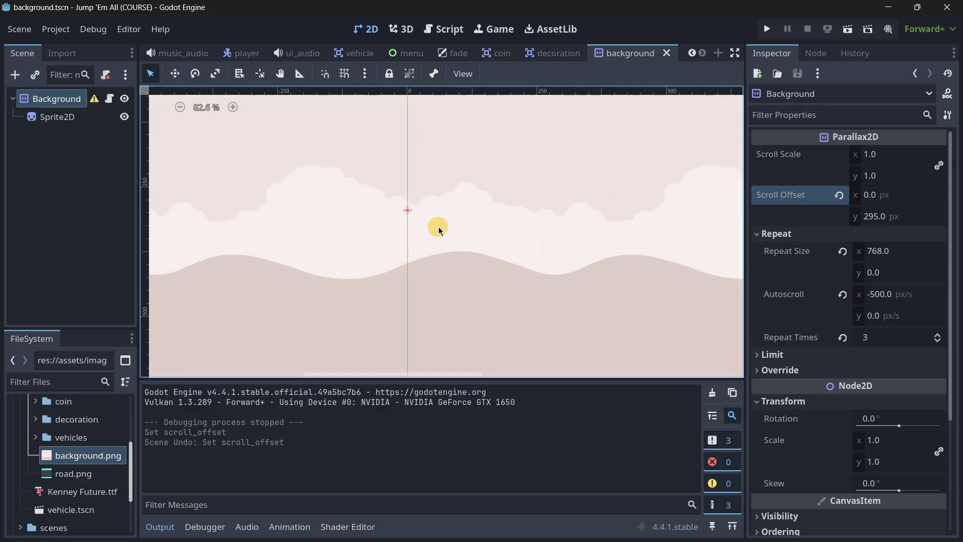
pyautogui.scroll(-3, 426, 223)
pyautogui.scroll(-3, 420, 220)
# Step: Drag Scroll Offset x to shift the background sideways, then undo back to 0
pyautogui.moveTo(863, 196); pyautogui.dragTo(482, 278)
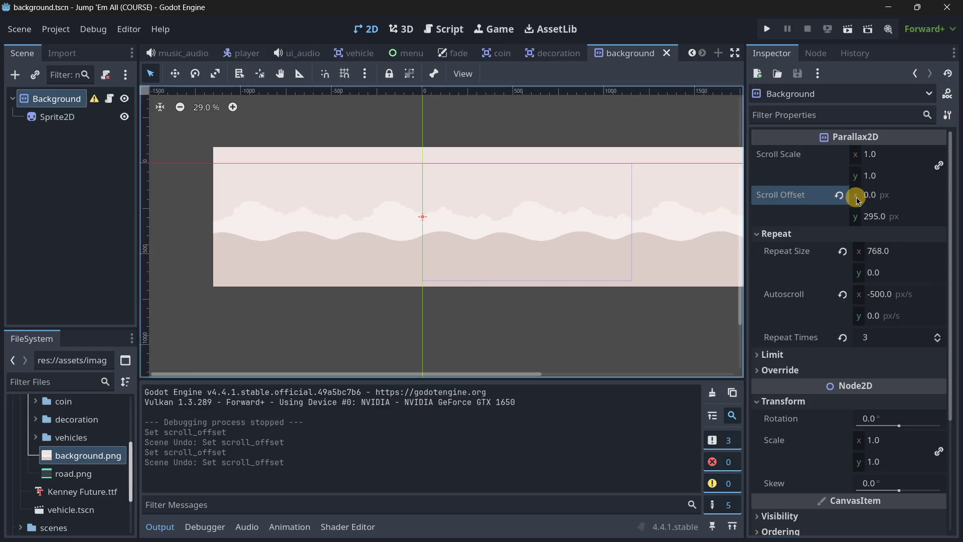
pyautogui.moveTo(838, 196); pyautogui.dragTo(483, 277)
pyautogui.hotkey('ctrl', 'z')
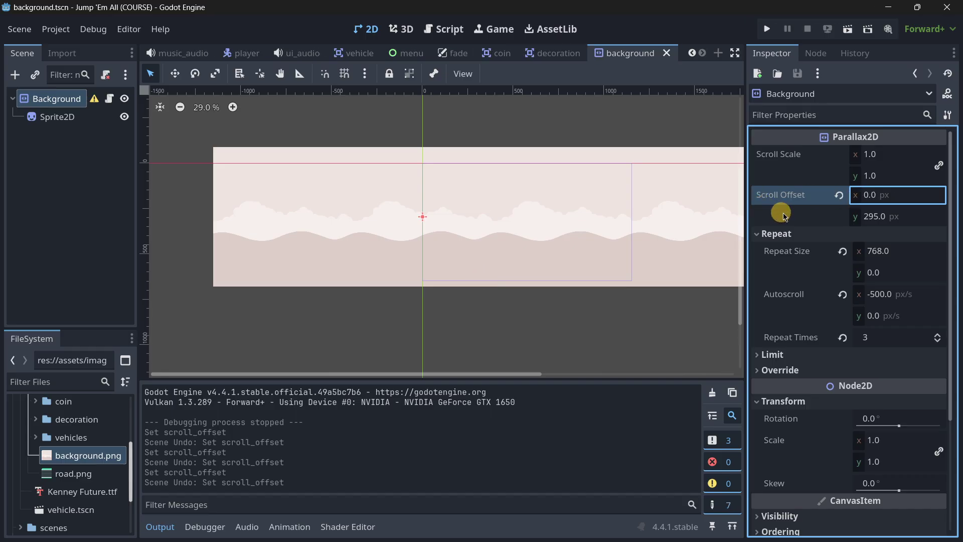
pyautogui.moveTo(863, 199); pyautogui.dragTo(482, 277)
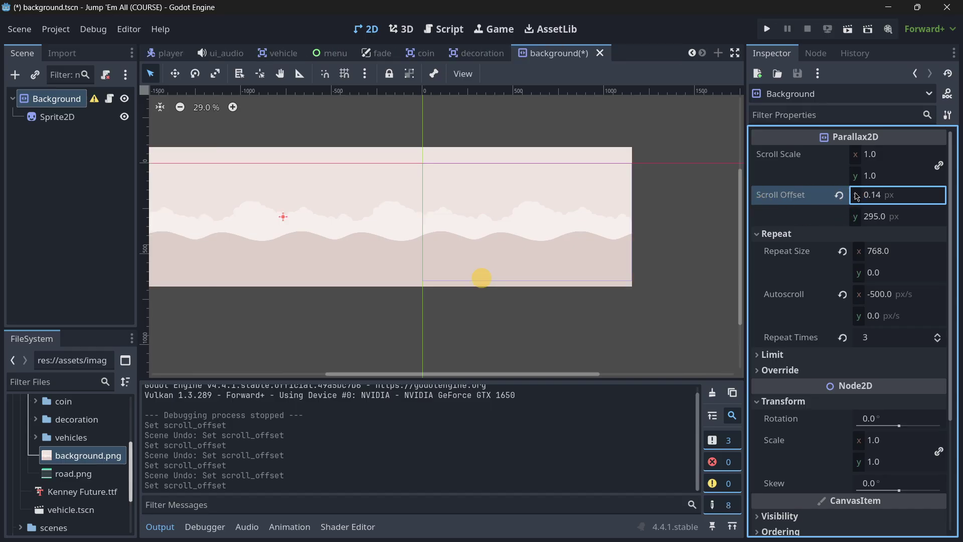
pyautogui.hotkey('ctrl', 'z')
# Step: Try a Scroll Offset x of 50, then undo it back to 0
pyautogui.click(901, 197)
pyautogui.write('50')
pyautogui.press('Return')
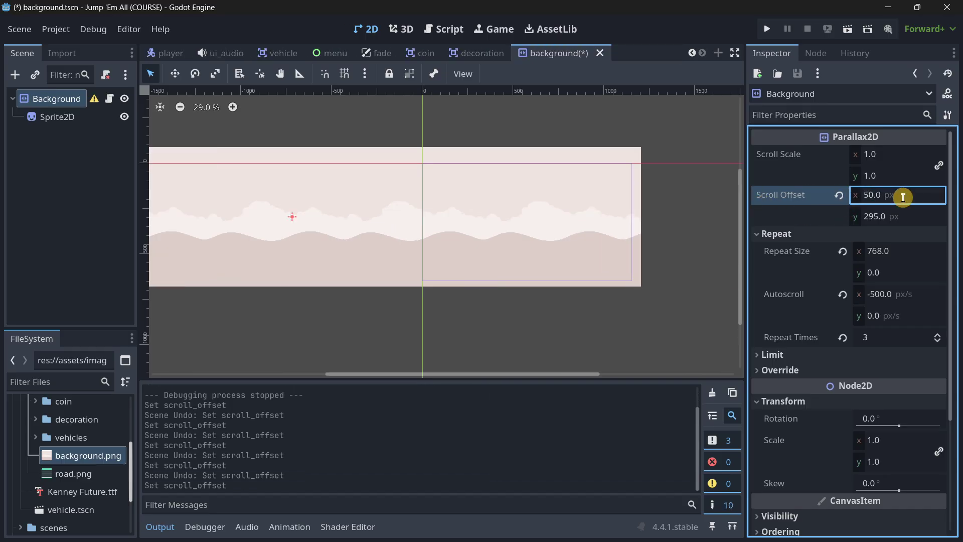
pyautogui.scroll(-3, 634, 226)
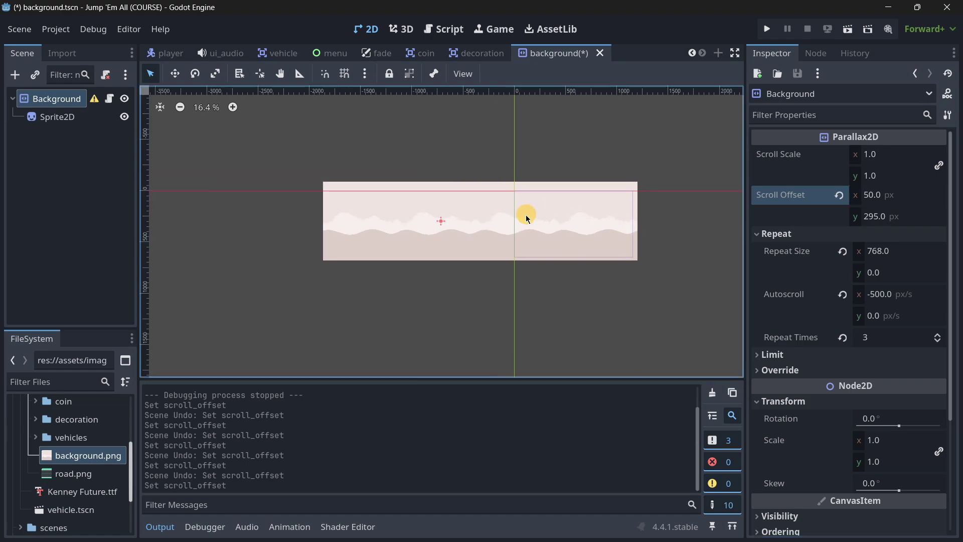
pyautogui.hotkey('ctrl', 'z')
# Step: Read the Inspector tooltips for Scroll Offset and Scroll Scale
pyautogui.moveTo(757, 196)
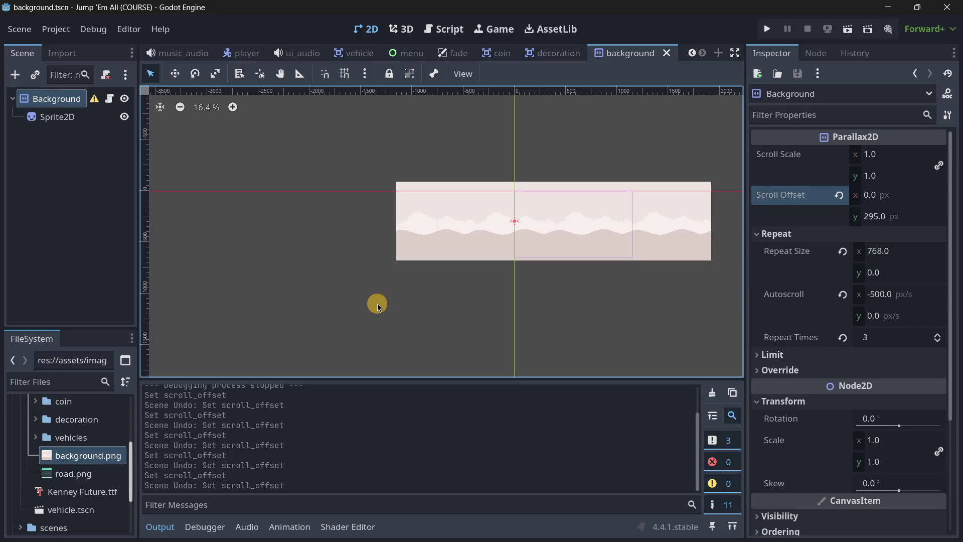
pyautogui.scroll(-3, 778, 266)
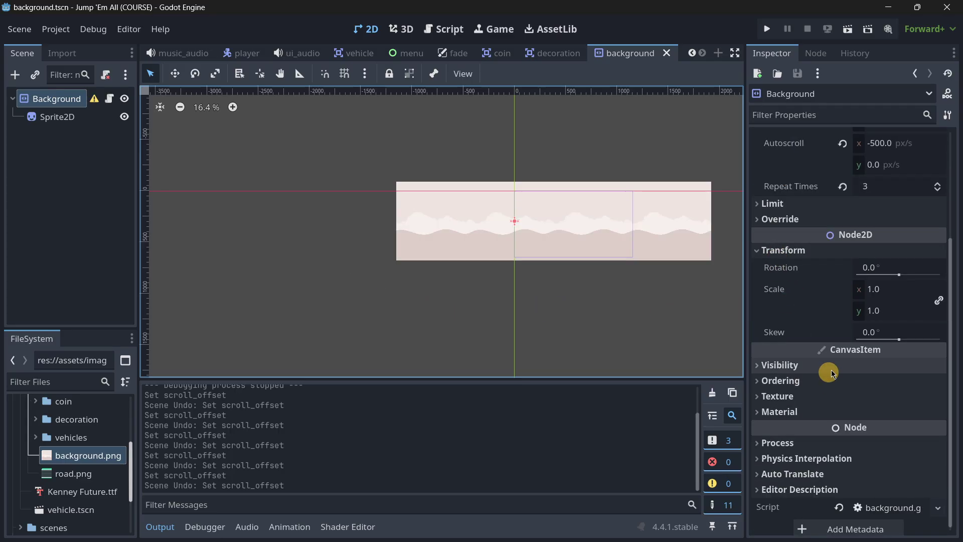
pyautogui.scroll(3, 836, 342)
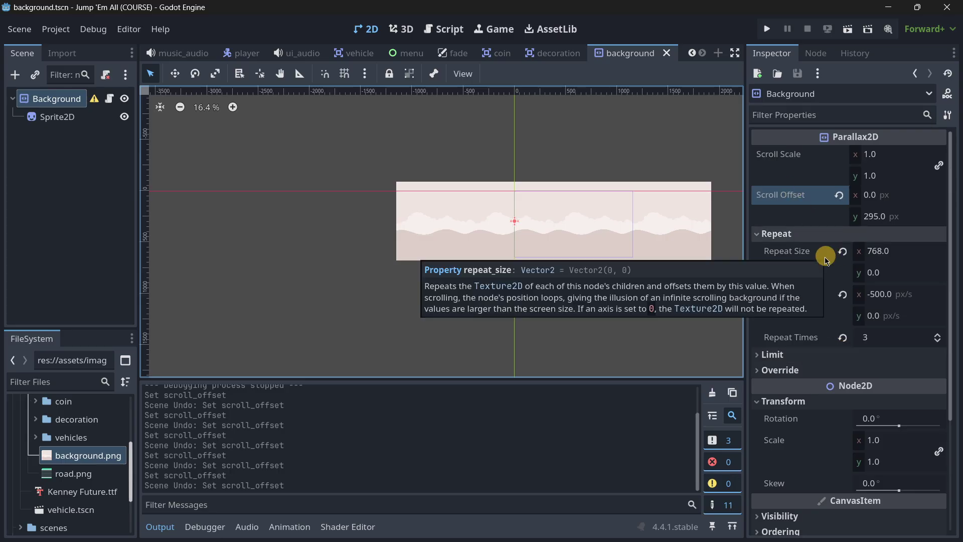
pyautogui.click(775, 156)
pyautogui.moveTo(779, 159)
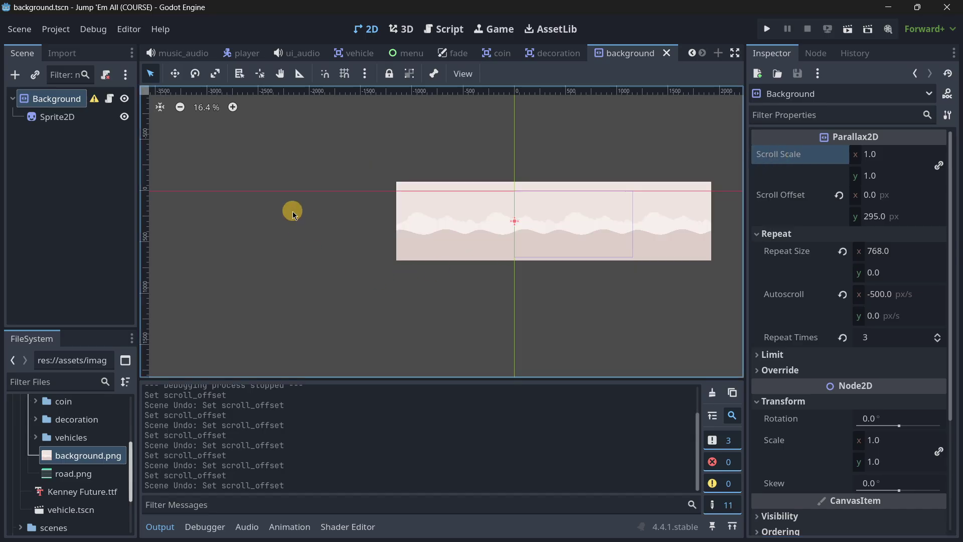
# Step: Zoom and pan the viewport across the background
pyautogui.scroll(3, 508, 246)
pyautogui.scroll(1, 548, 239)
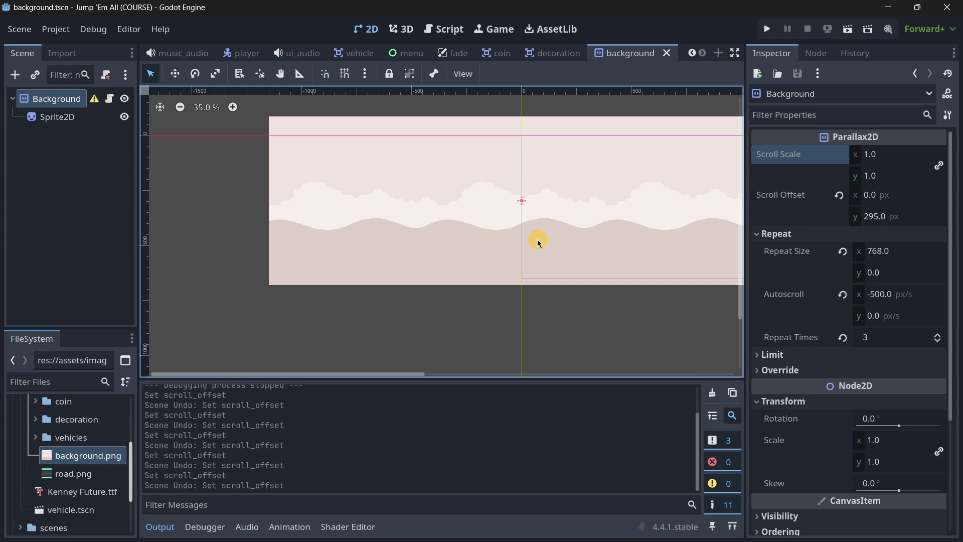
pyautogui.moveTo(550, 251); pyautogui.dragTo(377, 276, button='middle')
pyautogui.scroll(-3, 350, 276)
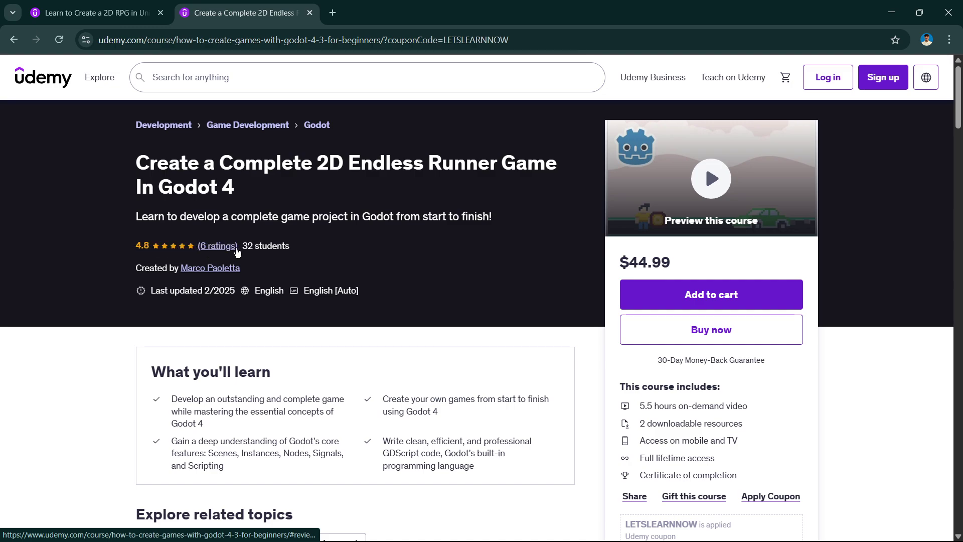
# Step: Highlight the Godot course's 32 students count and 5.5 hours of video
pyautogui.moveTo(241, 246); pyautogui.dragTo(294, 247)
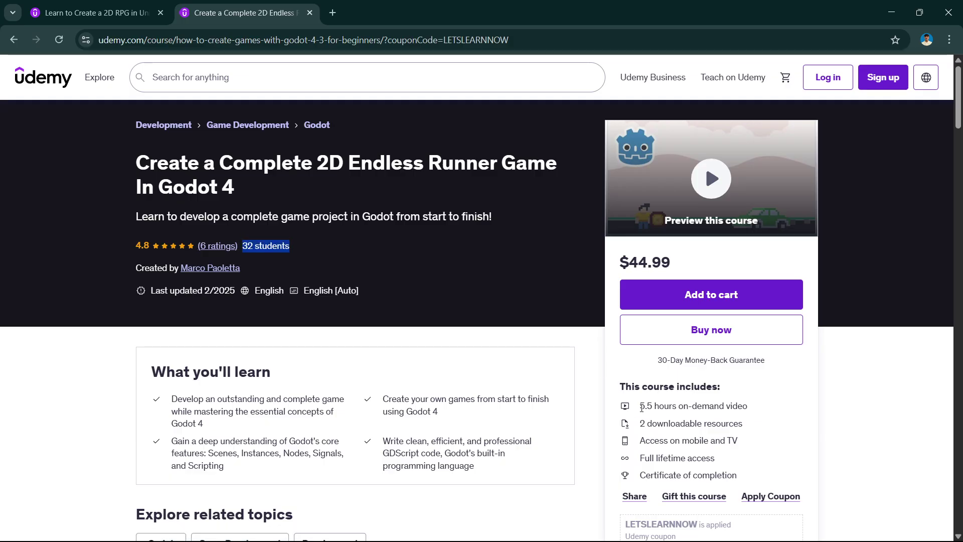
pyautogui.moveTo(641, 407); pyautogui.dragTo(751, 408)
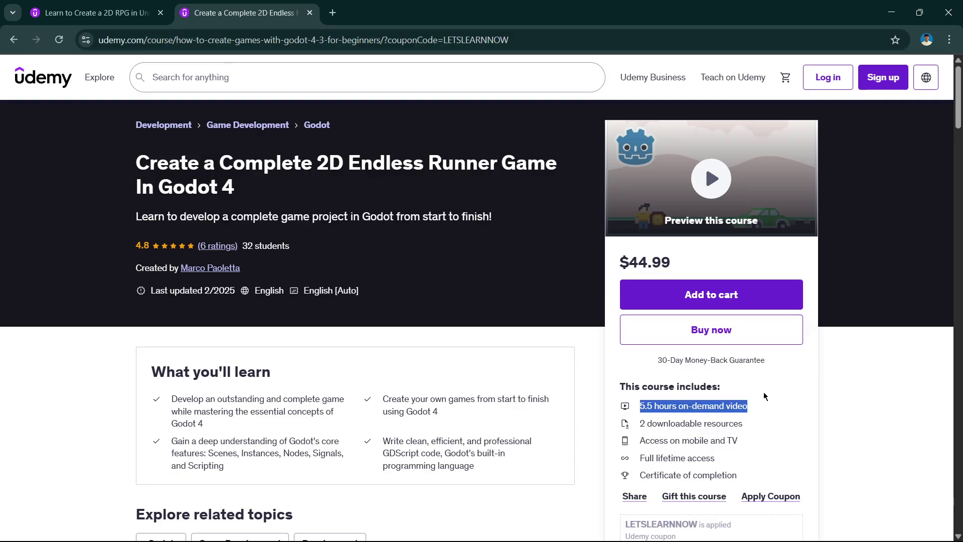
pyautogui.click(764, 395)
pyautogui.scroll(-1, 764, 392)
pyautogui.scroll(1, 763, 392)
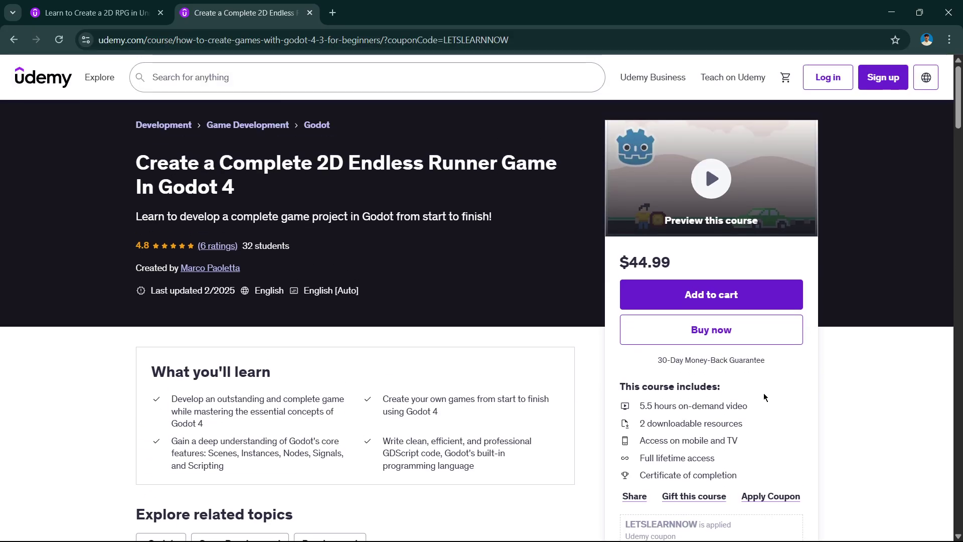
# Step: Highlight the $44.99 price, then switch to the Unity 2D RPG course tab
pyautogui.moveTo(621, 261); pyautogui.dragTo(671, 261)
pyautogui.click(671, 262)
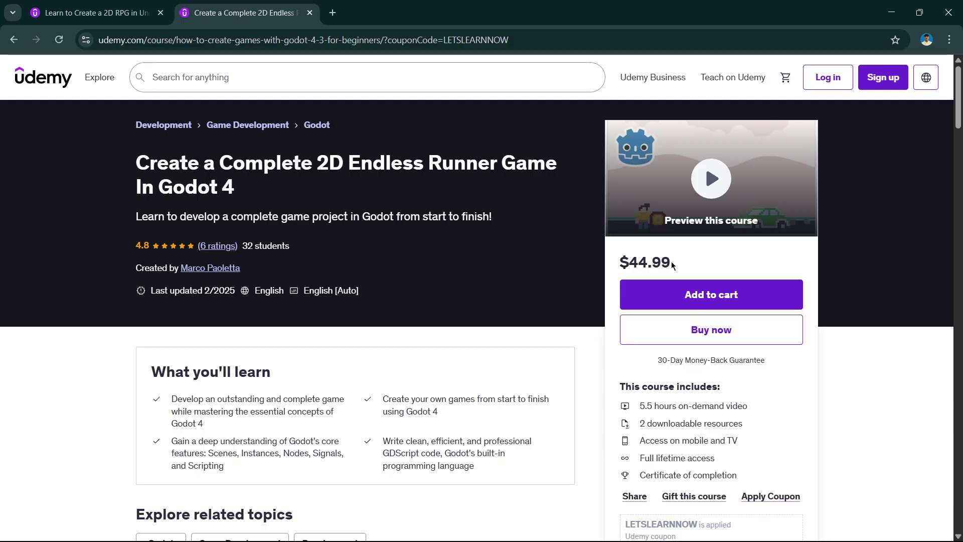
pyautogui.moveTo(671, 261); pyautogui.dragTo(621, 263)
pyautogui.click(620, 267)
pyautogui.moveTo(620, 264); pyautogui.dragTo(675, 259)
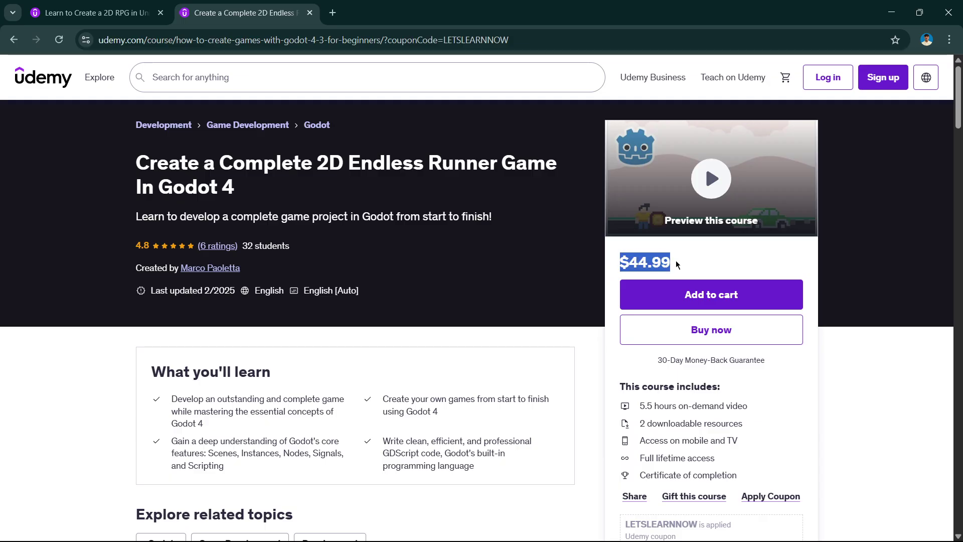
pyautogui.click(92, 12)
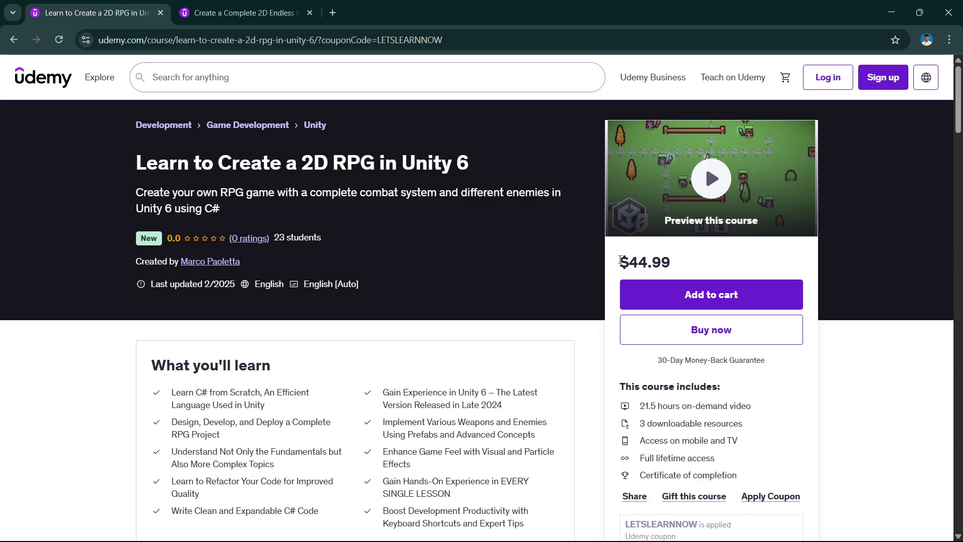
# Step: Highlight the Unity course's 21.5 hours of video and 23 students count
pyautogui.scroll(-1, 632, 301)
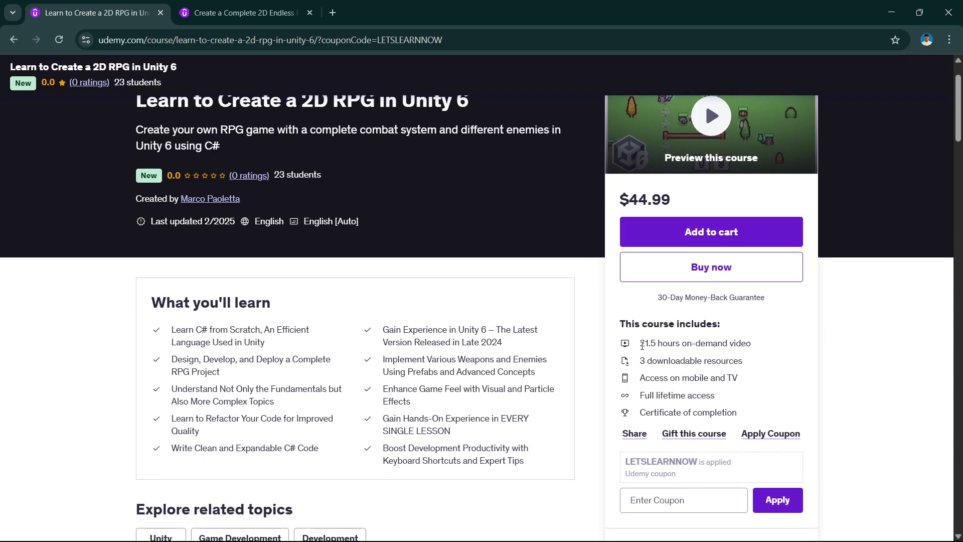
pyautogui.moveTo(642, 344); pyautogui.dragTo(754, 337)
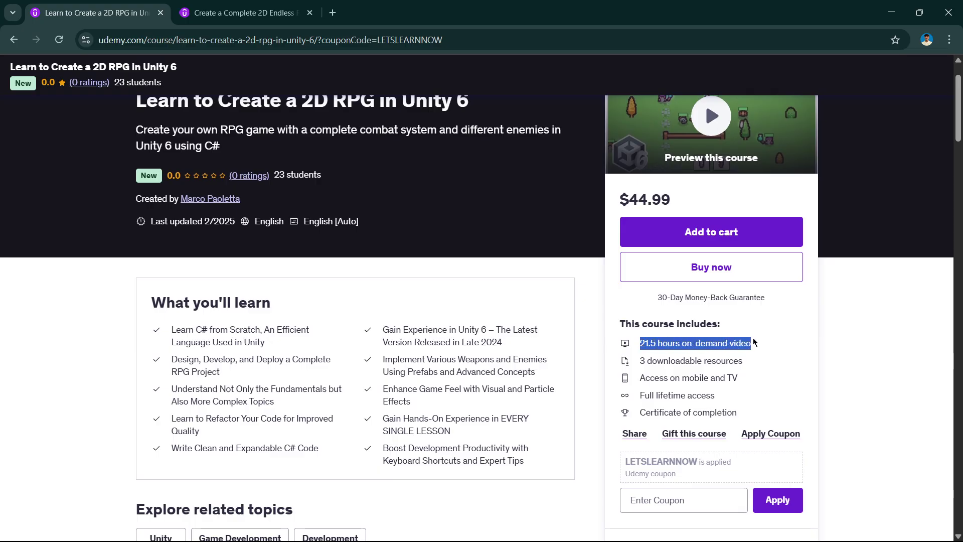
pyautogui.click(751, 341)
pyautogui.scroll(1, 748, 338)
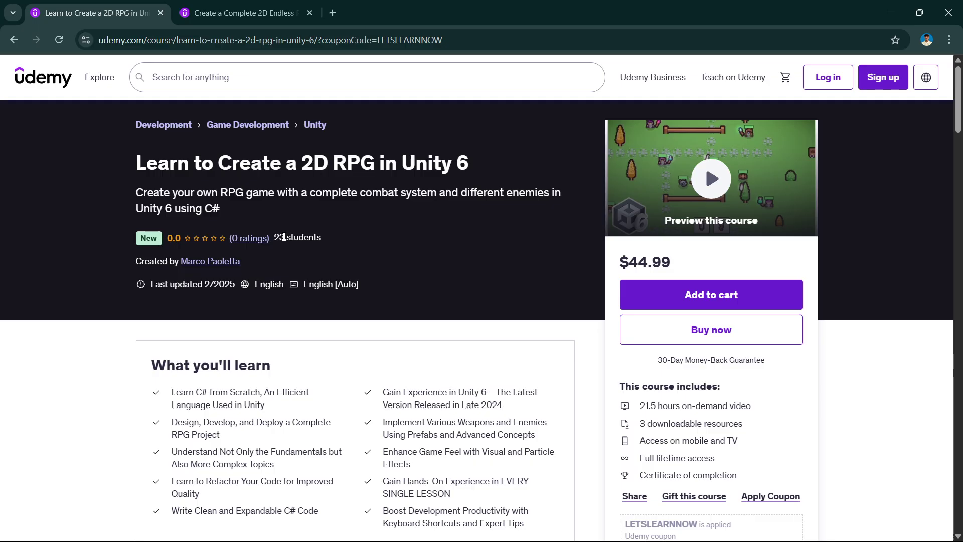
pyautogui.moveTo(275, 239); pyautogui.dragTo(327, 243)
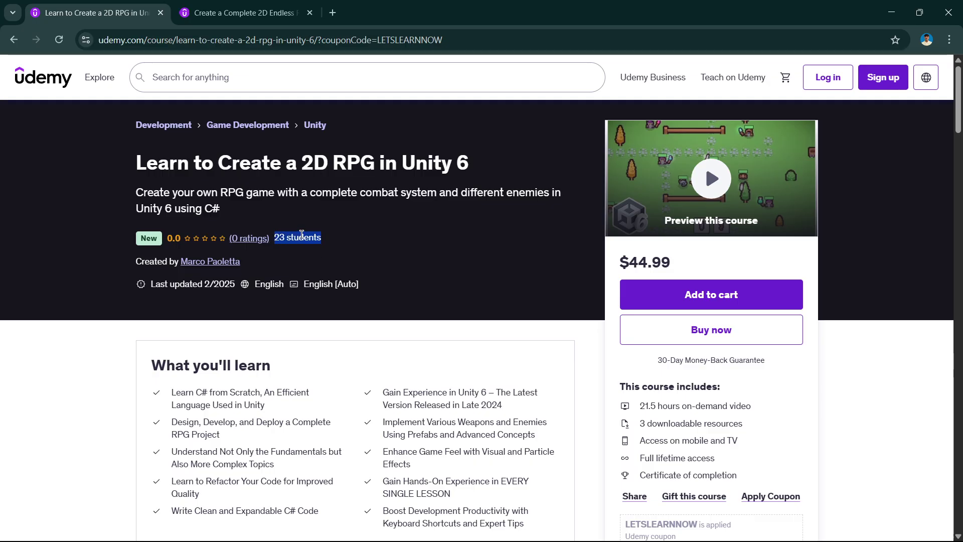
pyautogui.click(300, 240)
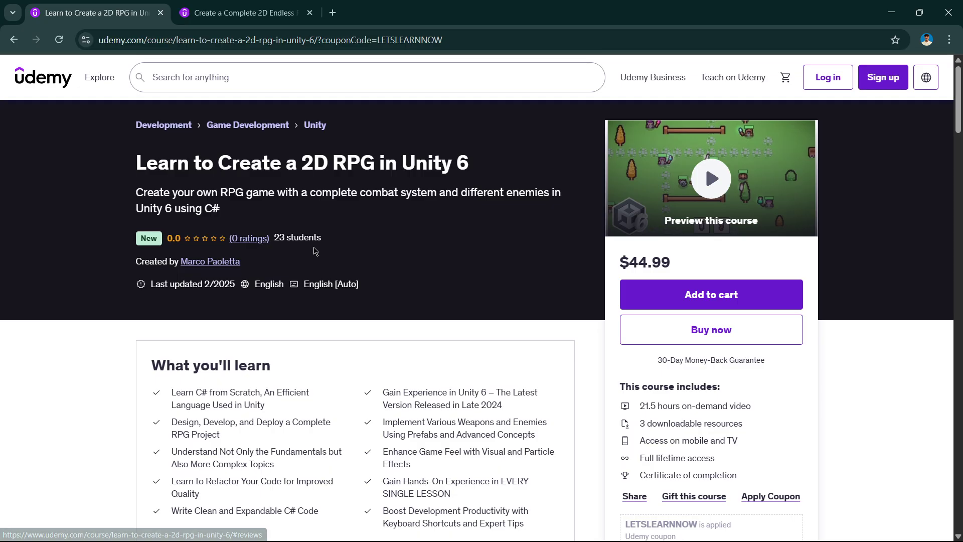
# Step: Scroll down through the course page and back up
pyautogui.scroll(-3, 327, 263)
pyautogui.scroll(-10, 327, 264)
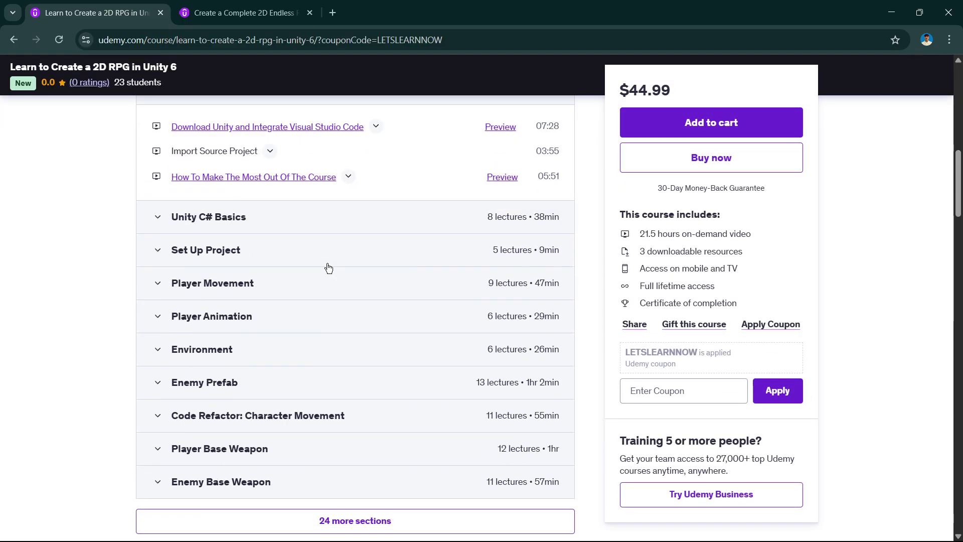
pyautogui.scroll(8, 329, 274)
pyautogui.scroll(6, 332, 281)
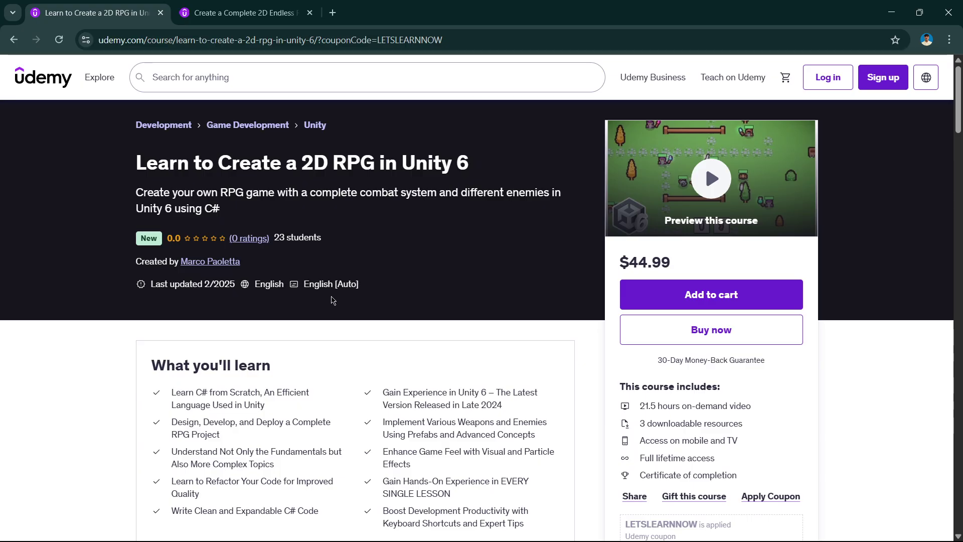
pyautogui.hotkey('ctrl', 'Tab')
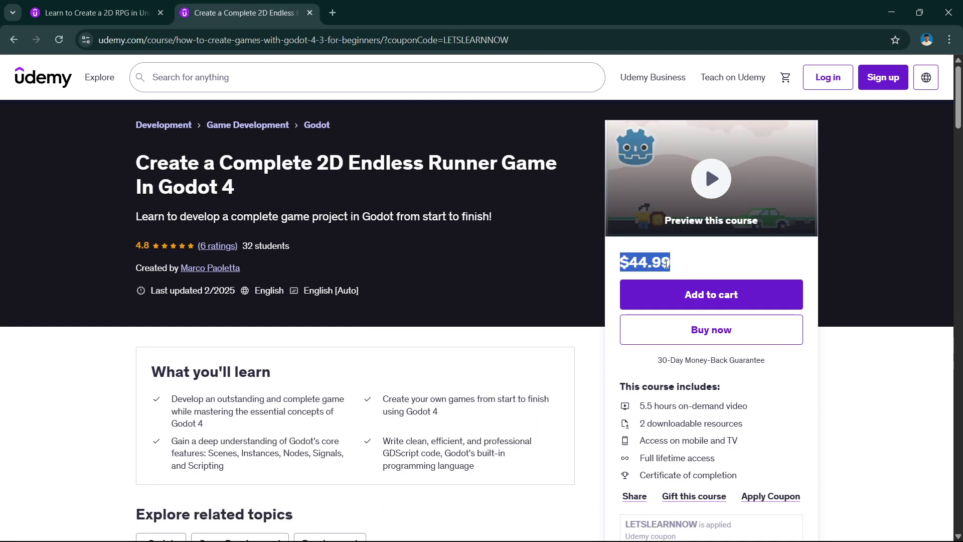
pyautogui.click(644, 262)
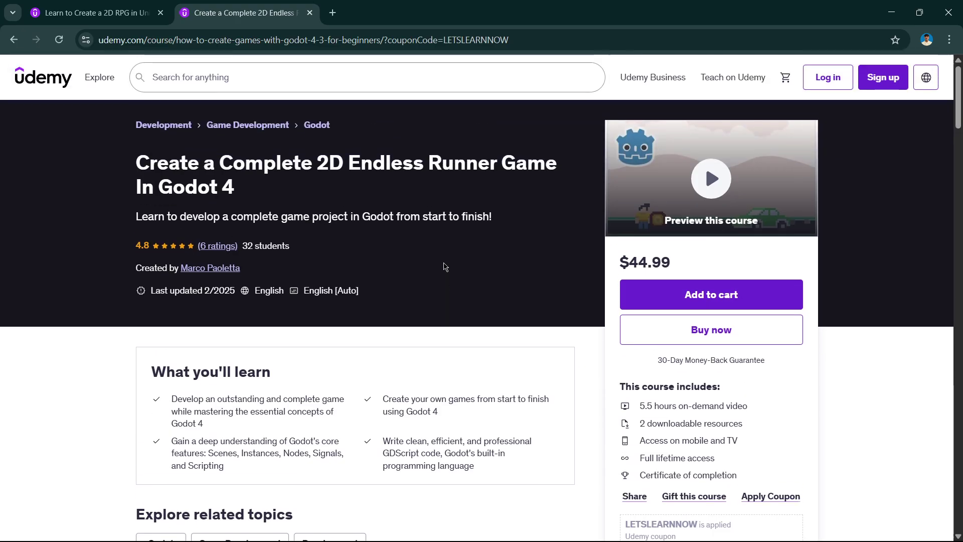